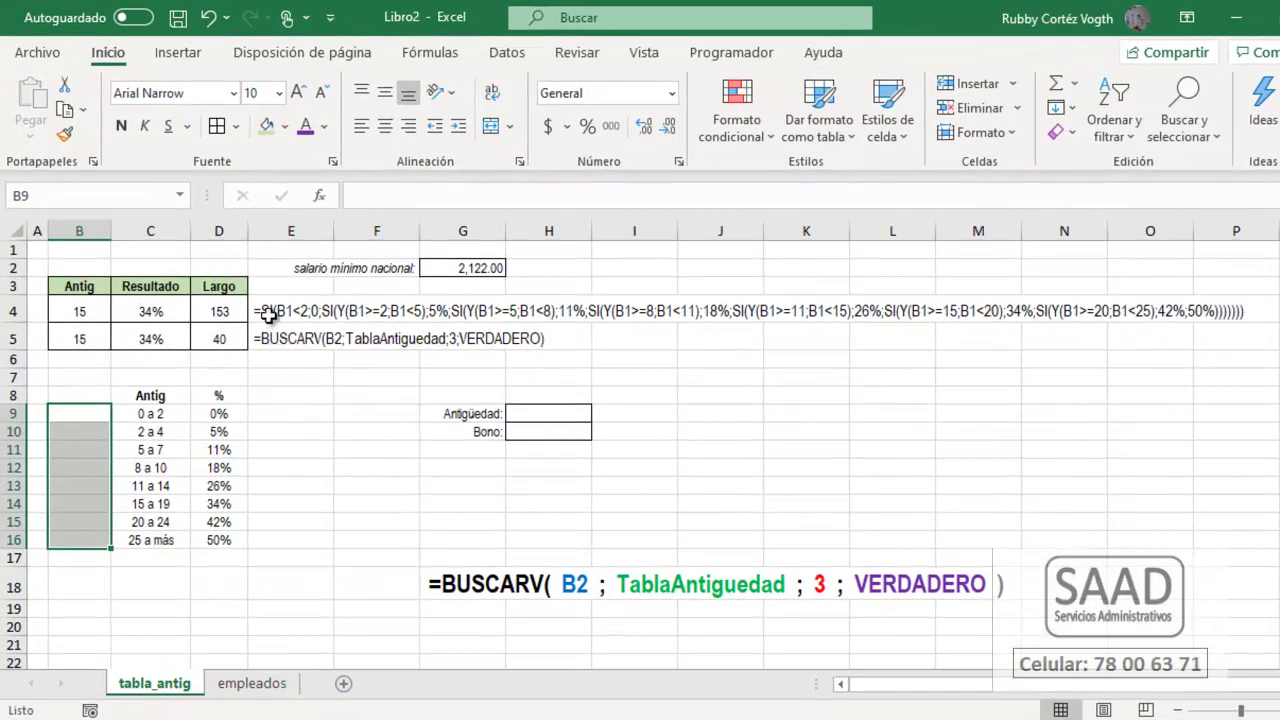
Compare the nested SI formula in E4 with the BUSCARV formula in E5, their lengths in column D, and the seniority ranges.
left_click(268, 314)
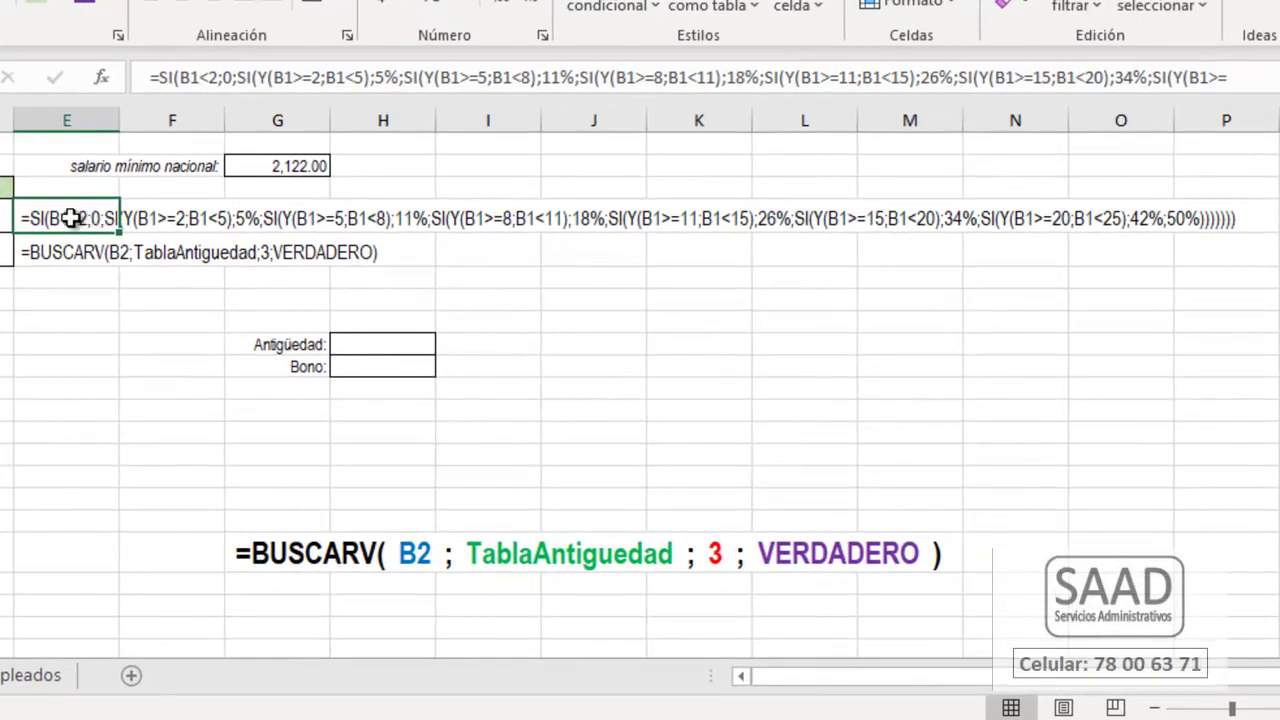
left_click(4, 218)
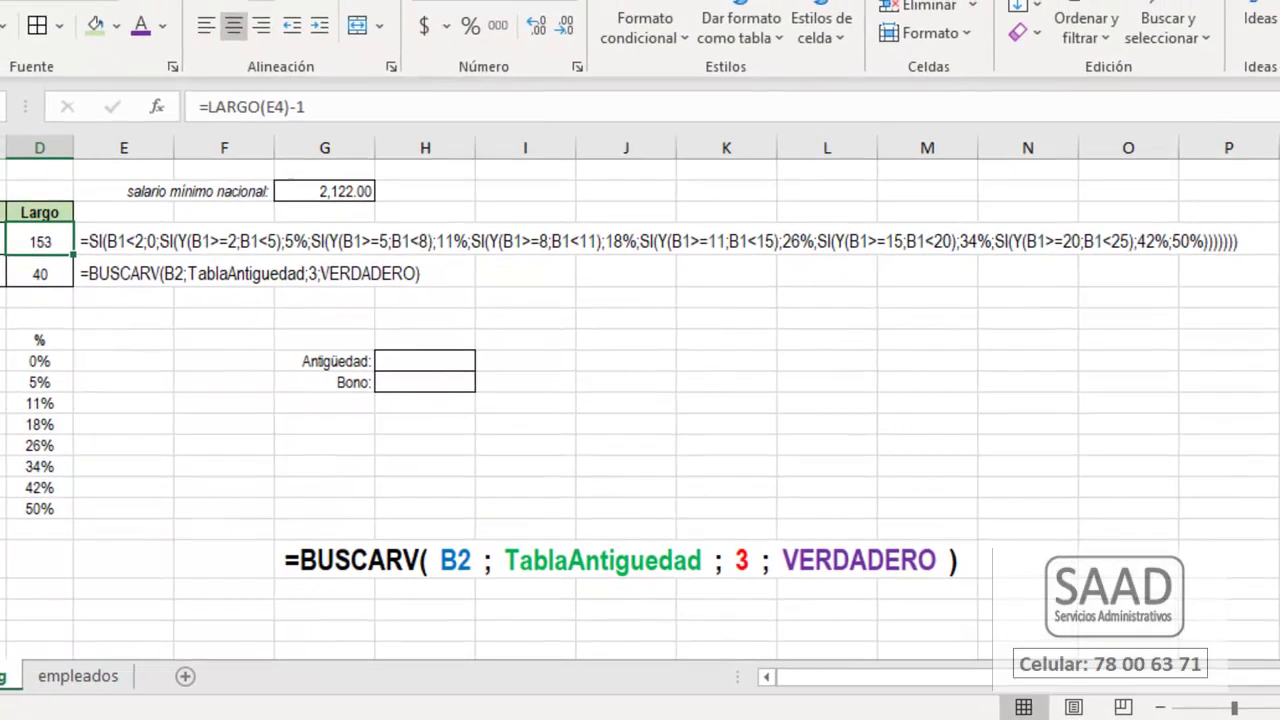
left_click_drag(2, 330, 3, 500)
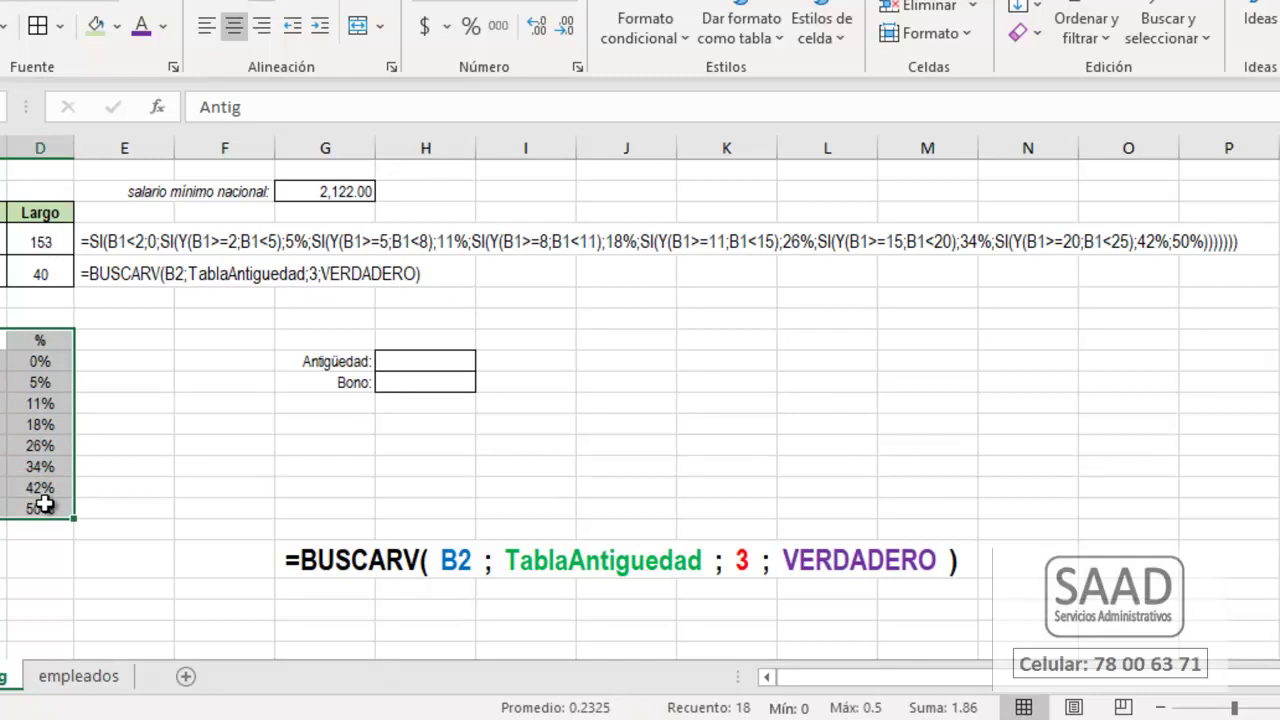
left_click(125, 278)
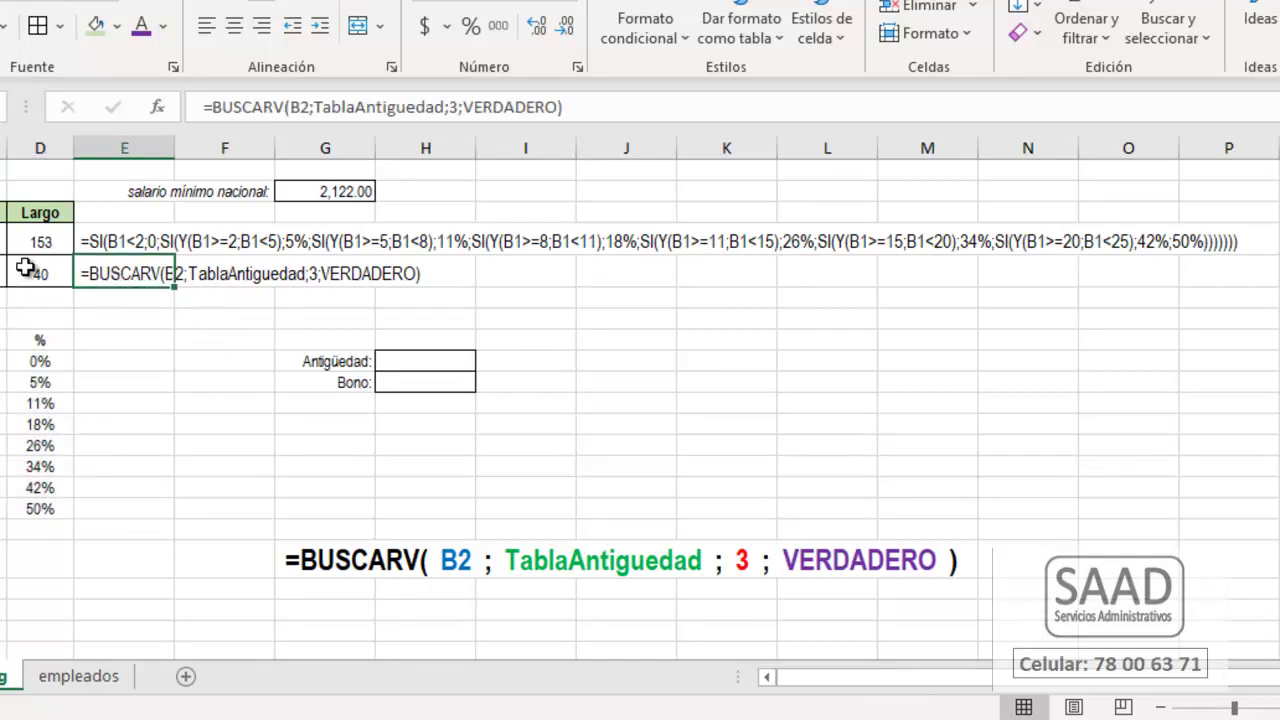
left_click(65, 278)
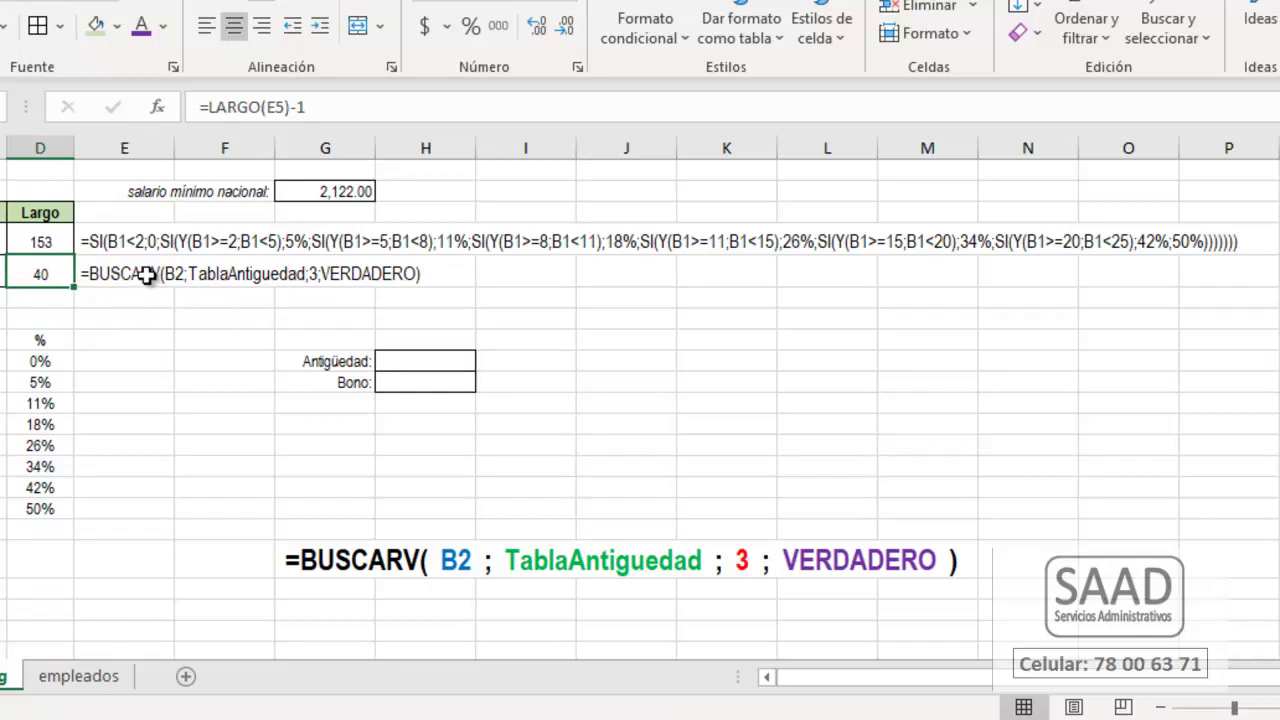
left_click(147, 276)
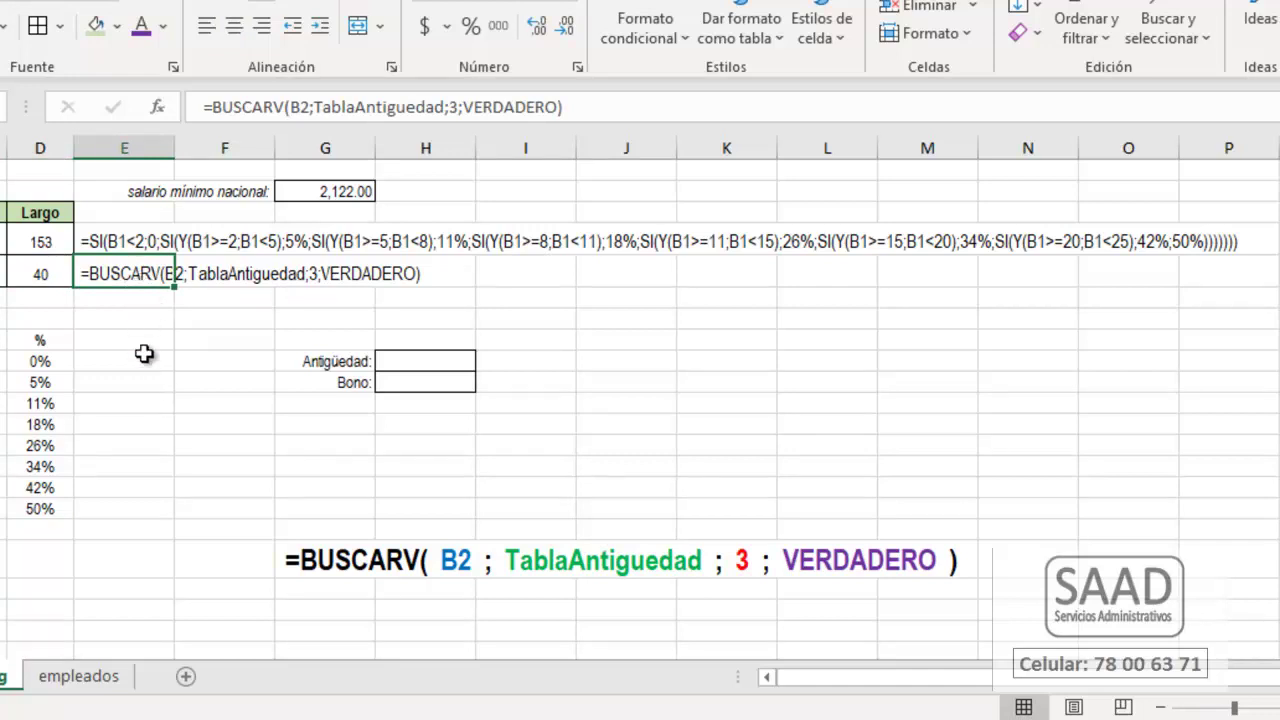
left_click(138, 252)
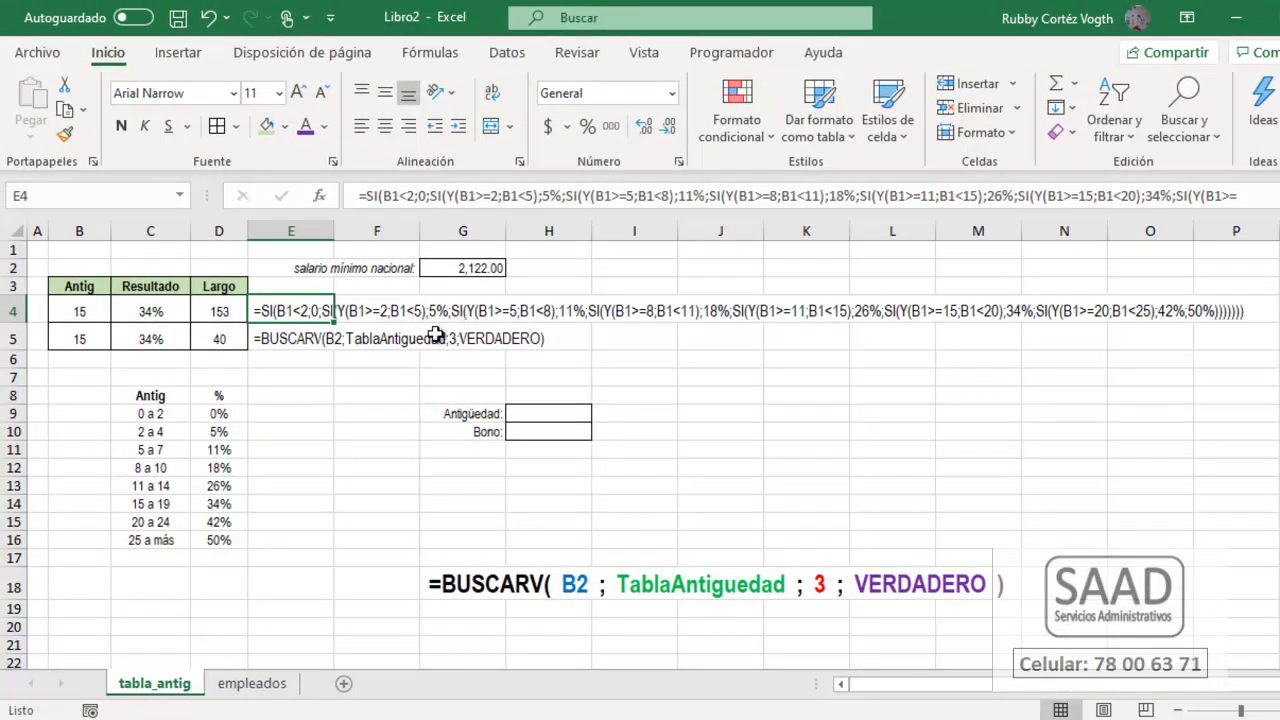
left_click_drag(133, 397, 232, 540)
Enter the column header Años in cell B8 beside the Antig header.
left_click(95, 398)
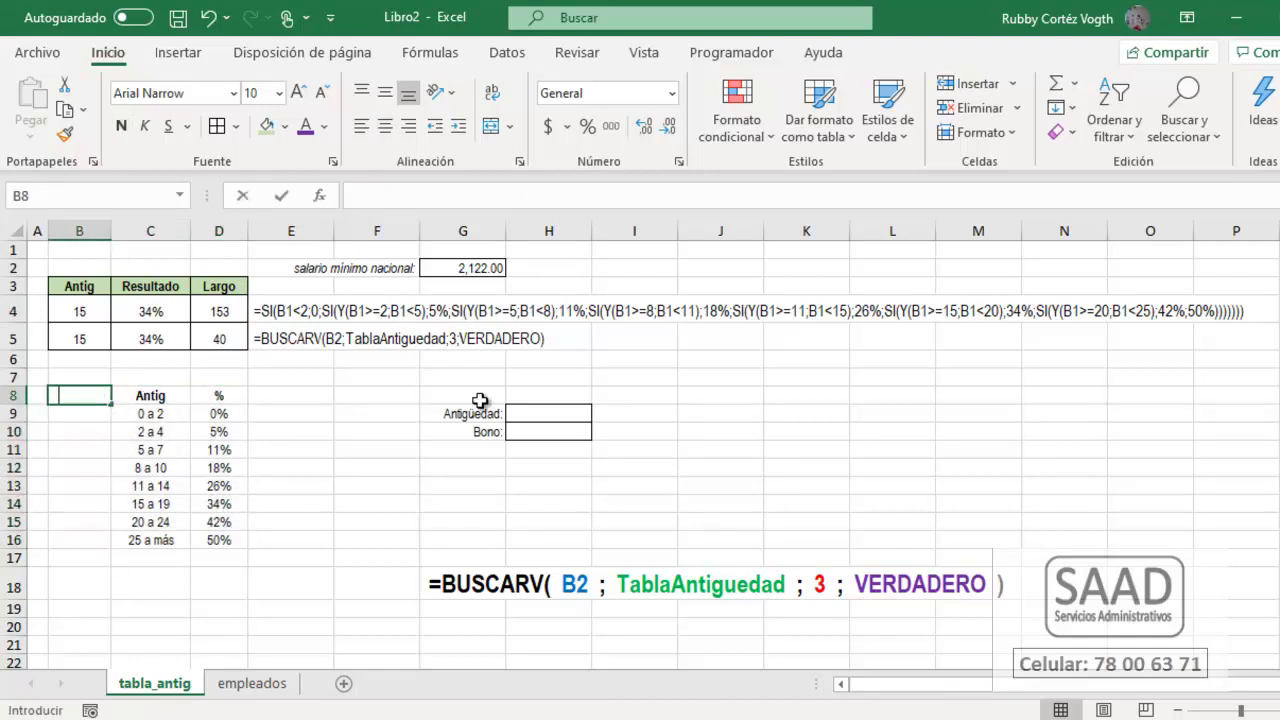
type("ANt")
key("Escape")
type("Añ")
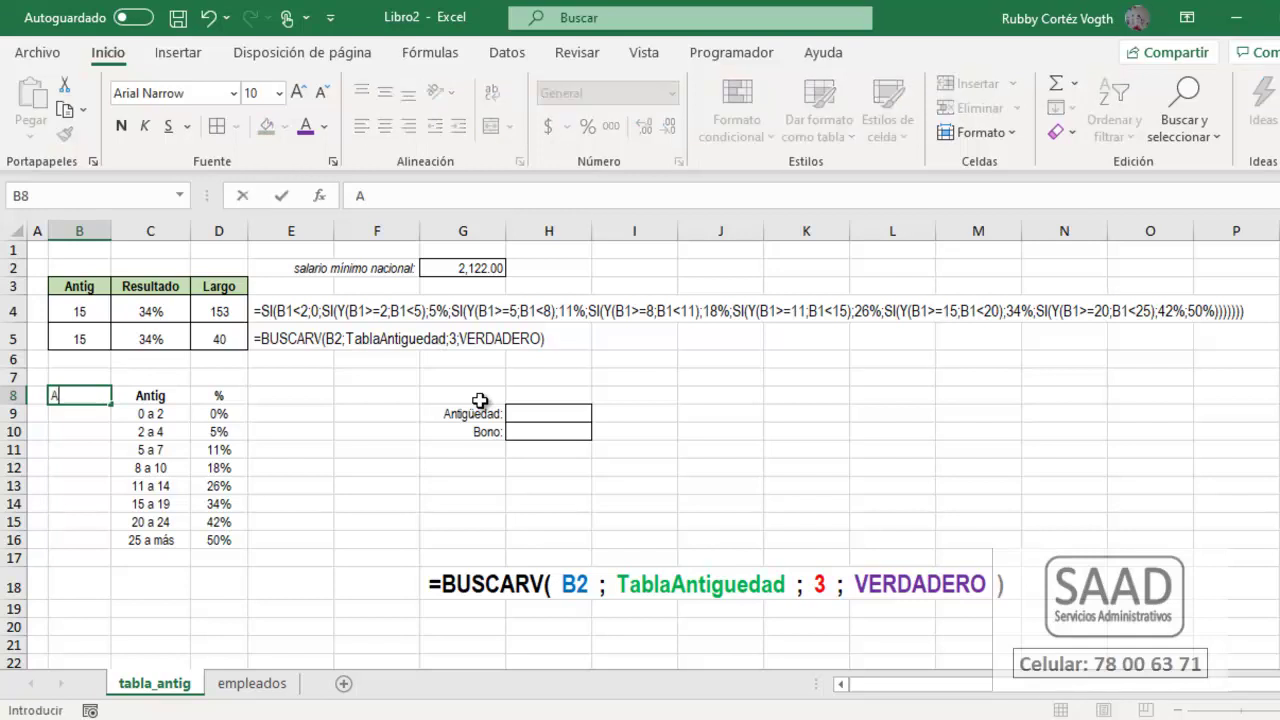
key("Return")
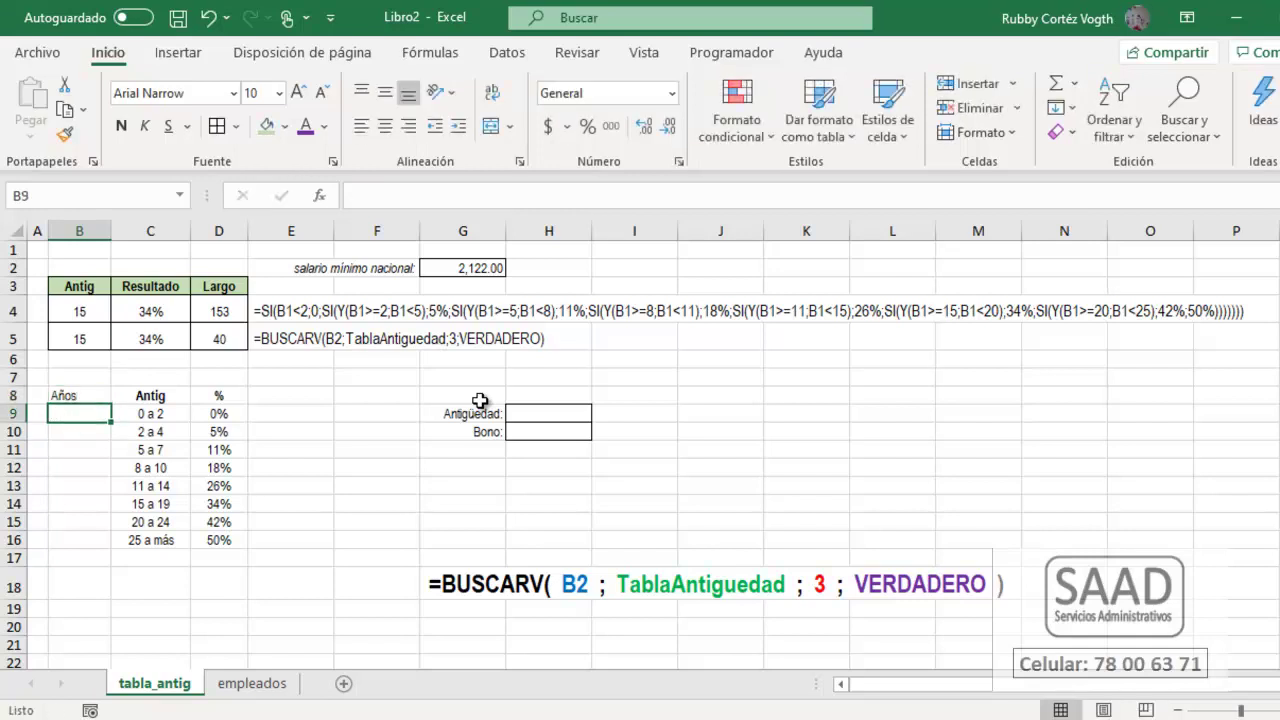
Fill B9:B16 with the lower limit of each seniority range: 0, 2, 5, 8, 11, 15, 20 and 25.
key("Right")
key("Left")
type("0")
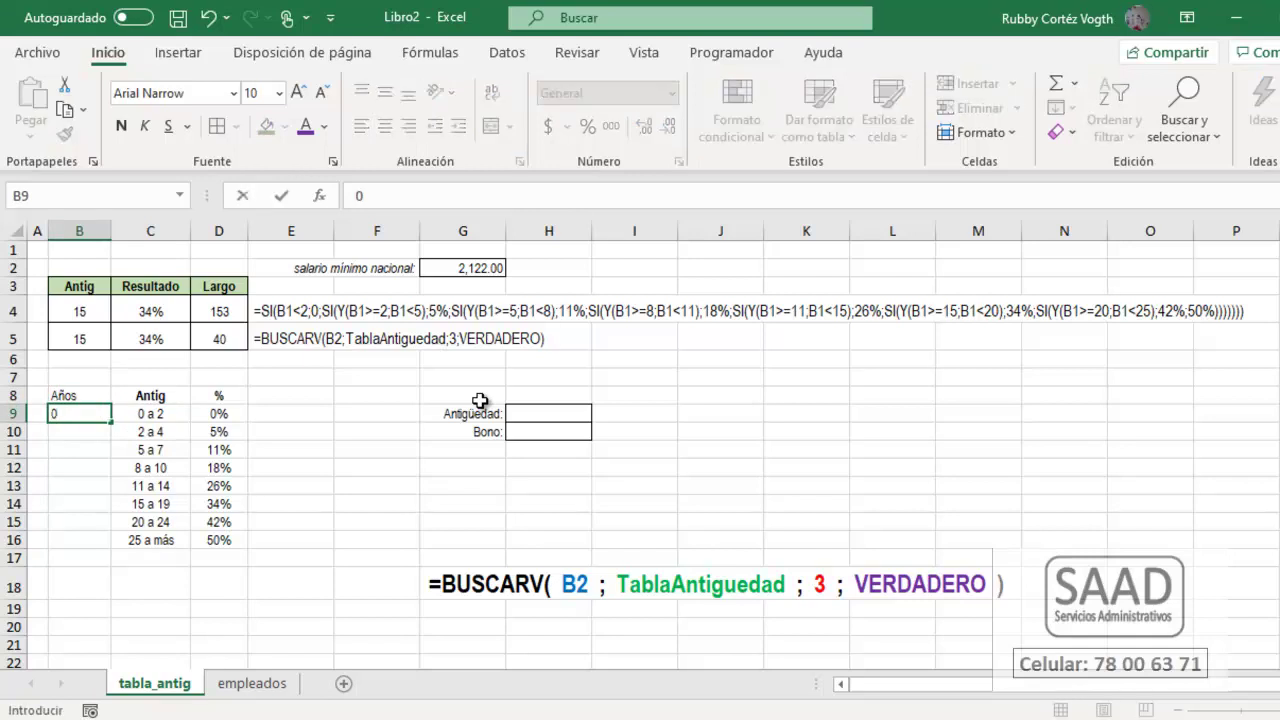
key("Return")
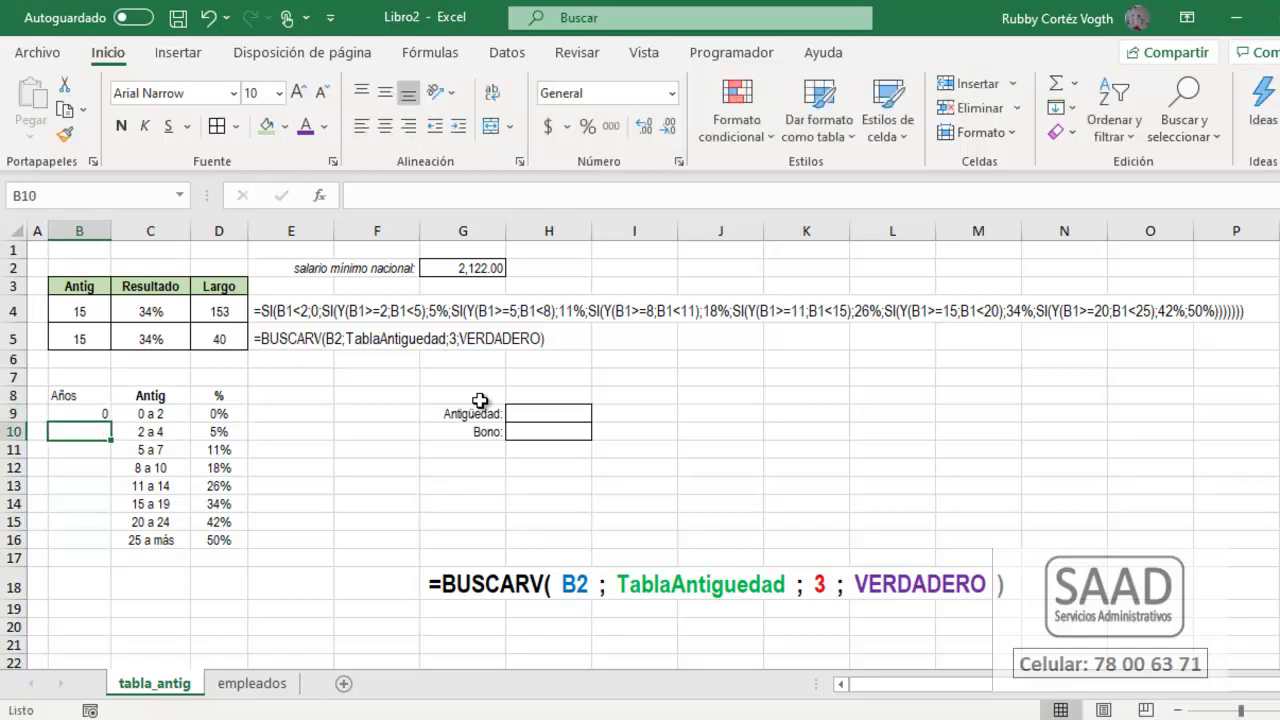
type("2")
key("Return")
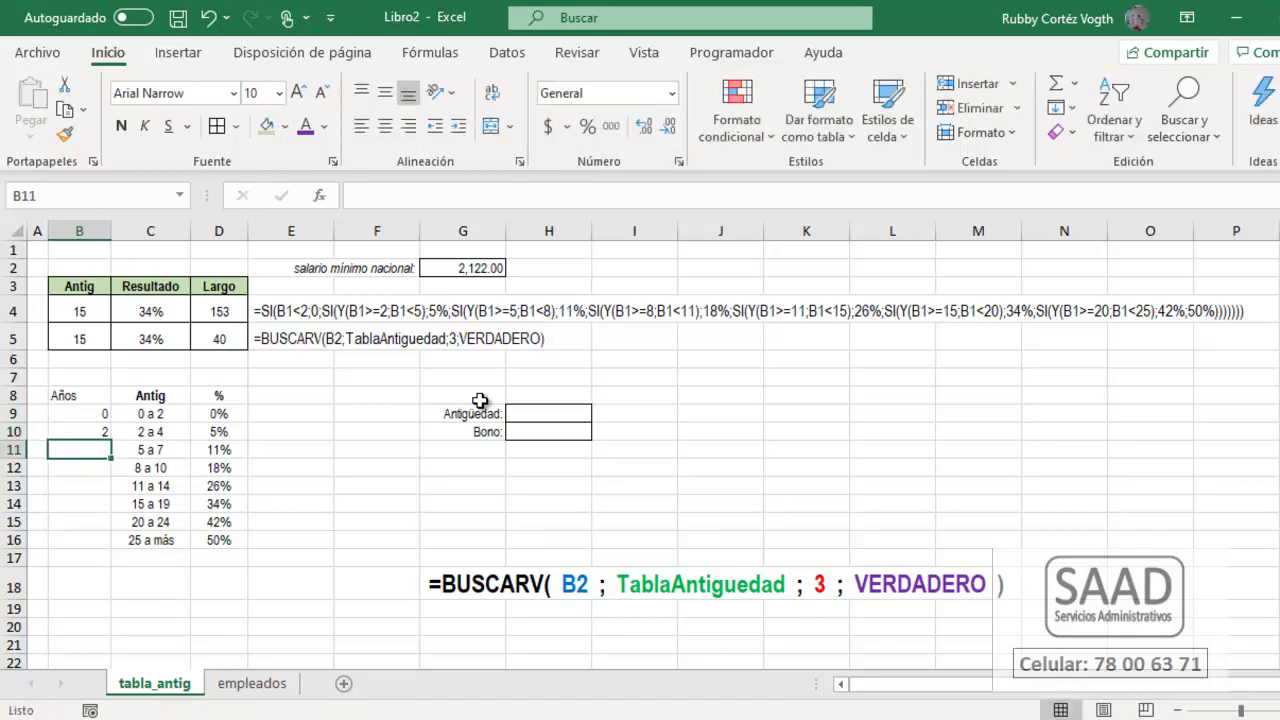
type("5")
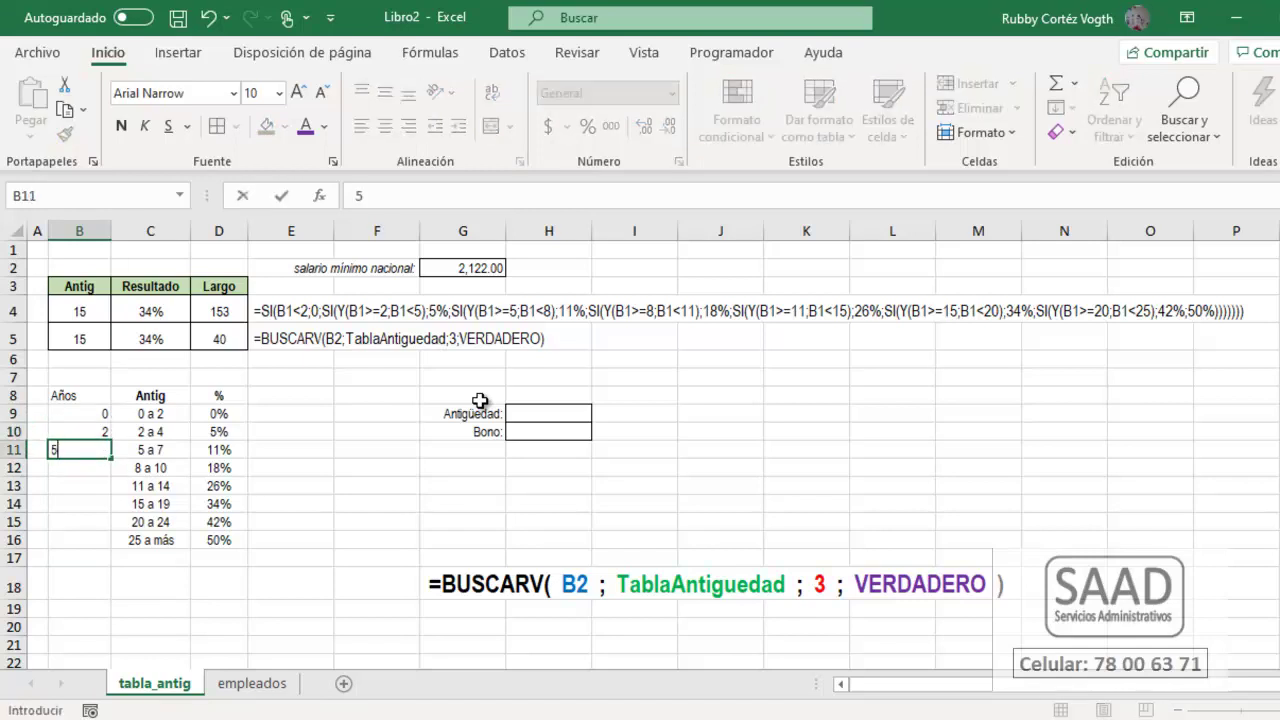
key("Return")
type("8")
key("Return")
type("11")
key("Return")
type("15")
key("Return")
type("20")
key("Return")
type("25")
key("Return")
Enter the column header Bono in cell E8, next to the % header.
key("Up")
key("Up")
key("Up")
key("Up")
key("Up")
key("Up")
key("Up")
key("Up")
key("Up")
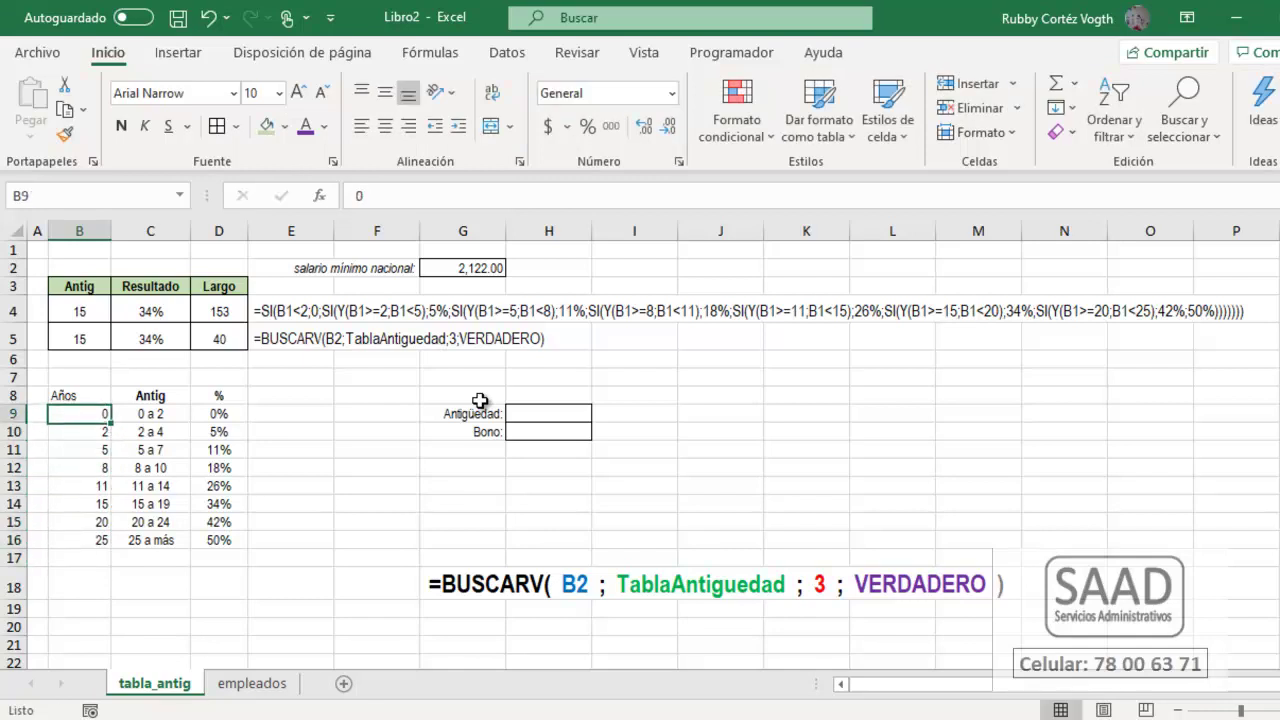
key("Right")
key("Right")
key("Right")
type("Bo")
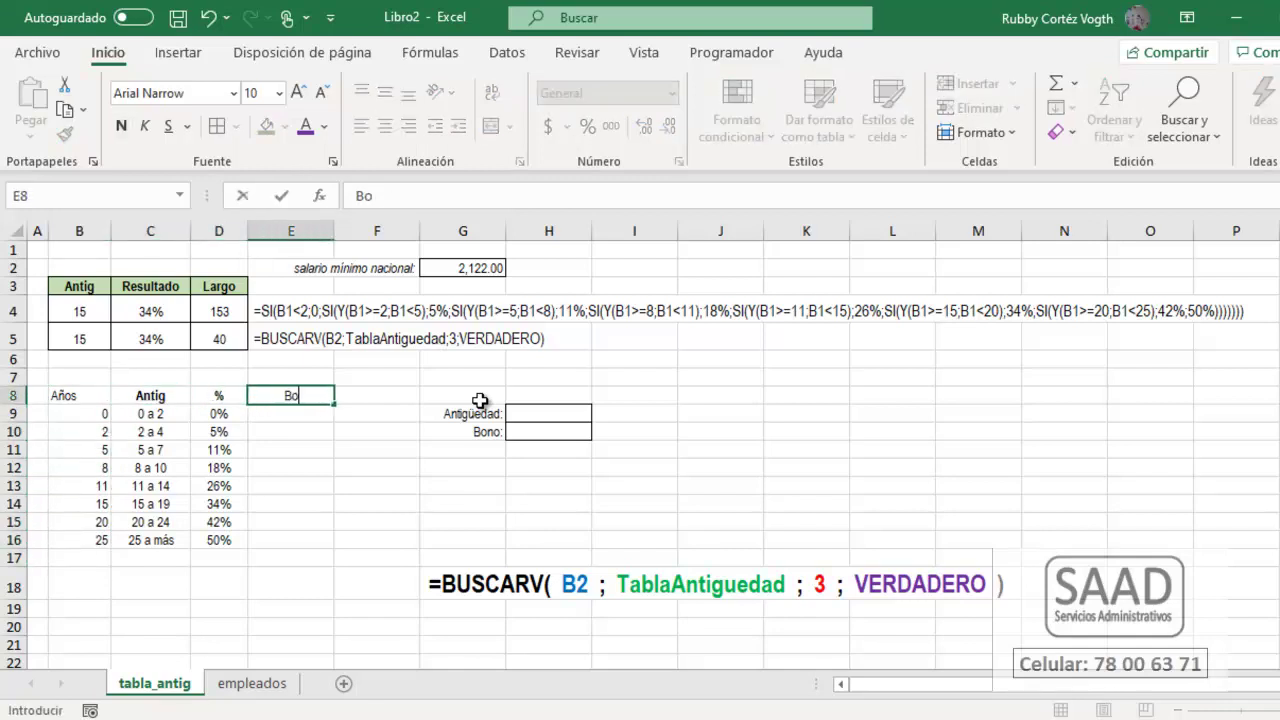
key("Return")
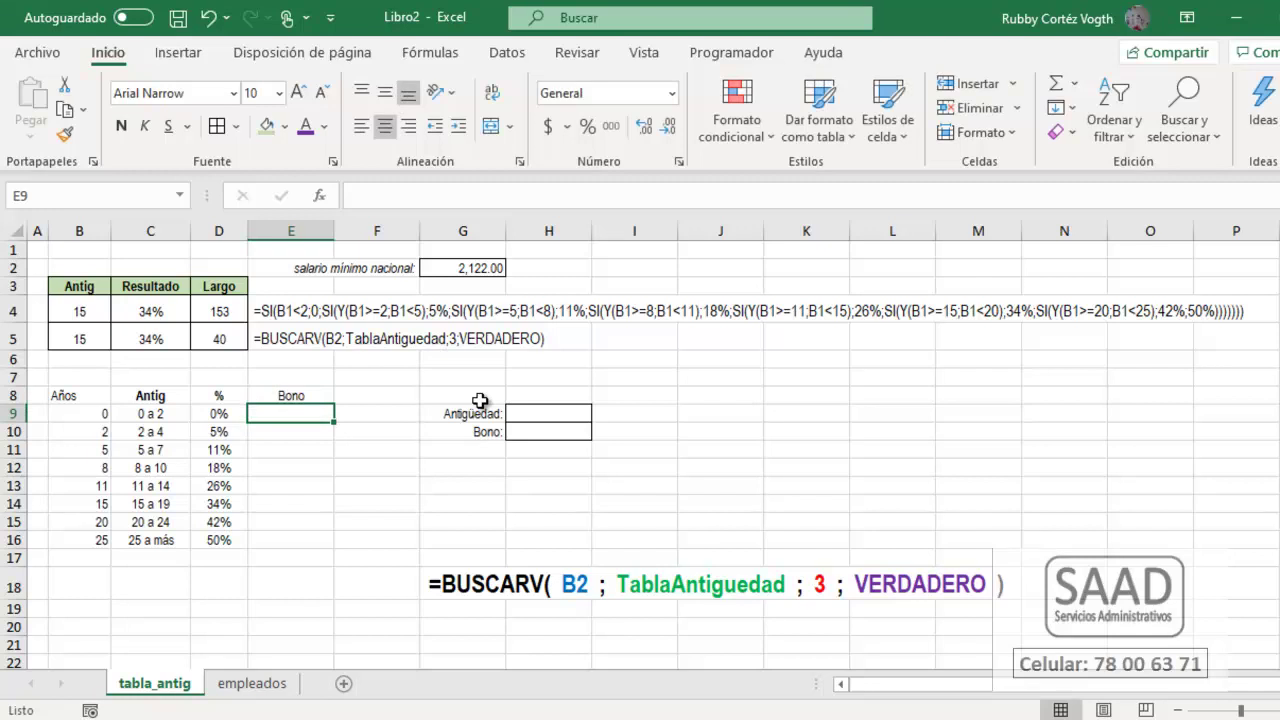
Examine the blank rows and columns that surround the seniority data range B8:E16.
left_click(136, 426)
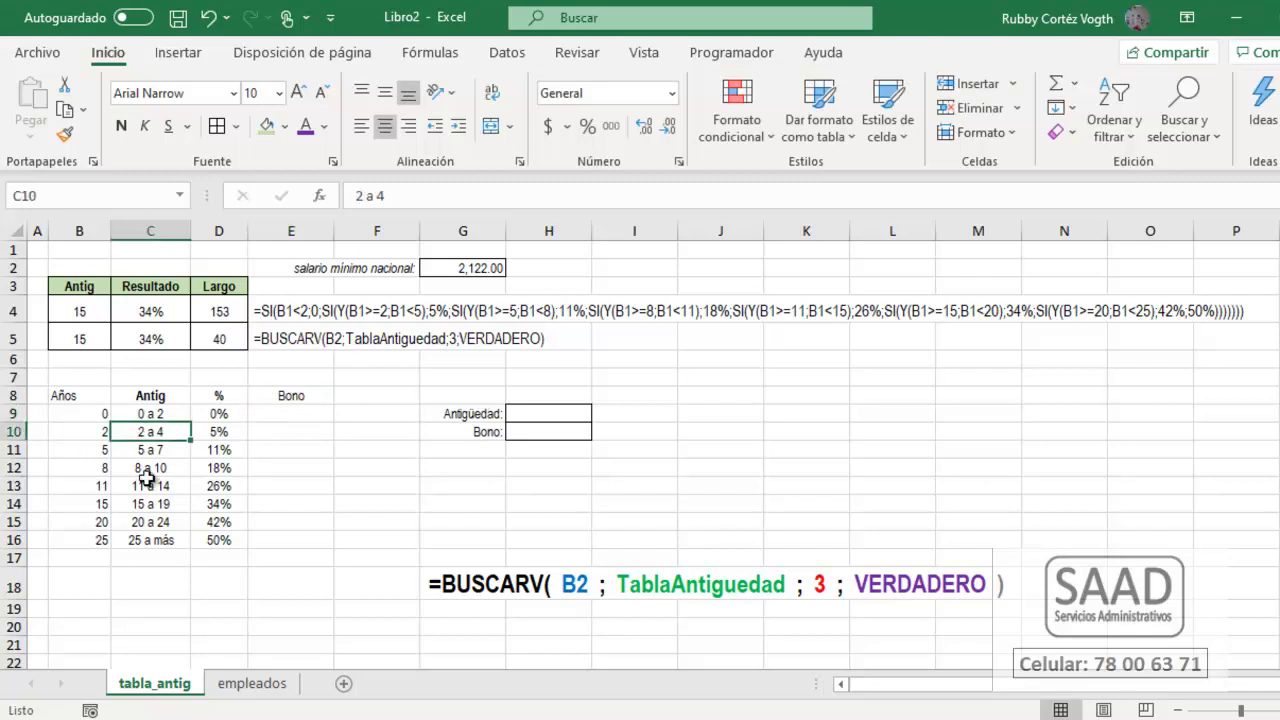
left_click_drag(45, 381, 370, 381)
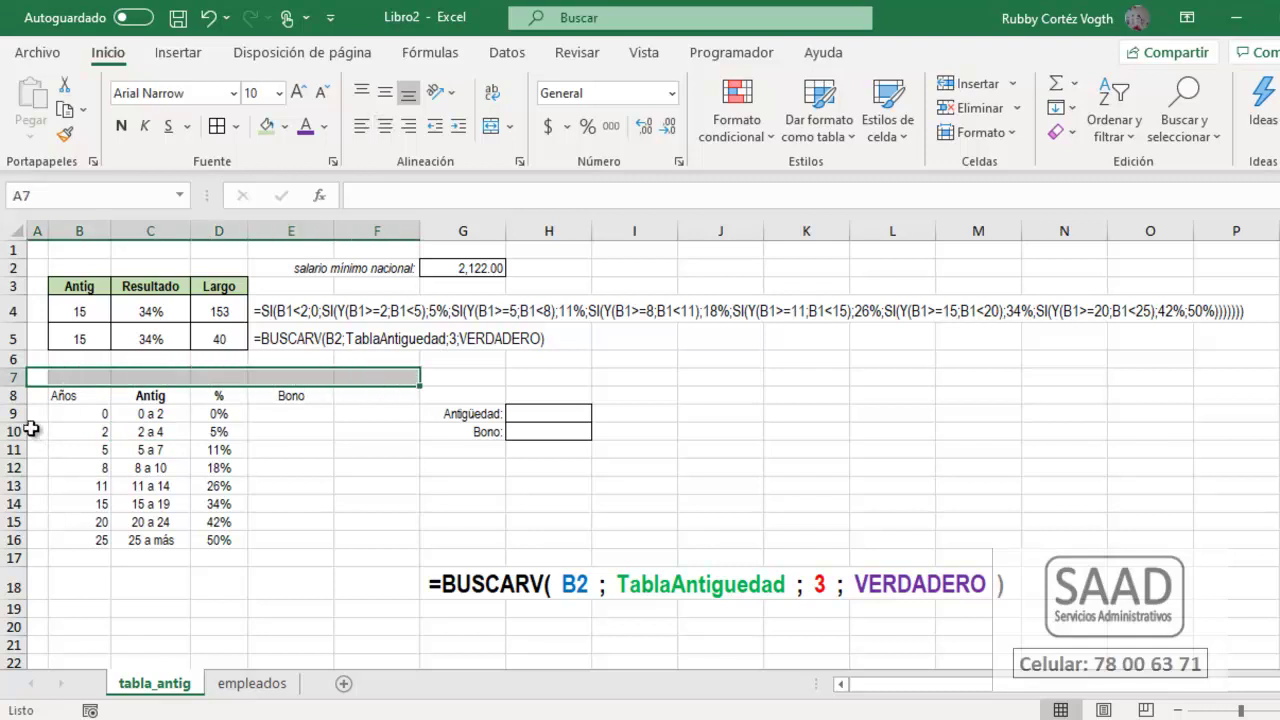
left_click_drag(41, 404, 370, 557)
left_click_drag(385, 398, 397, 534)
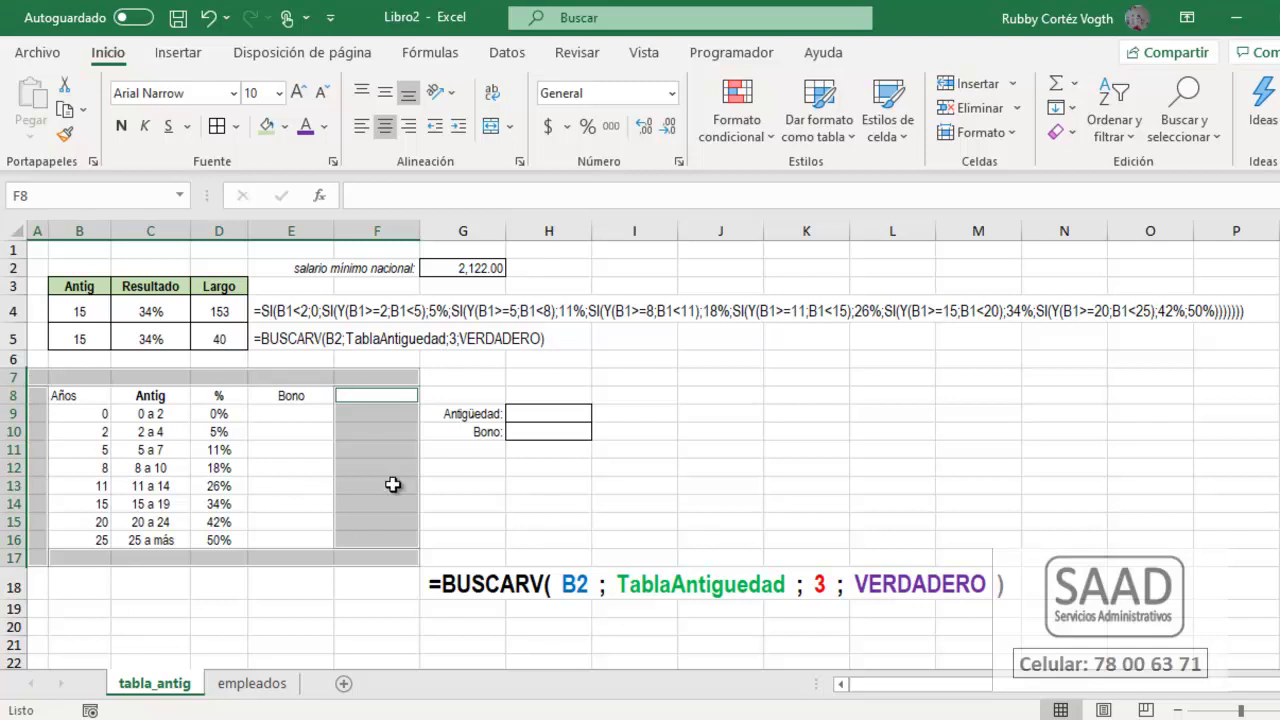
left_click(131, 480)
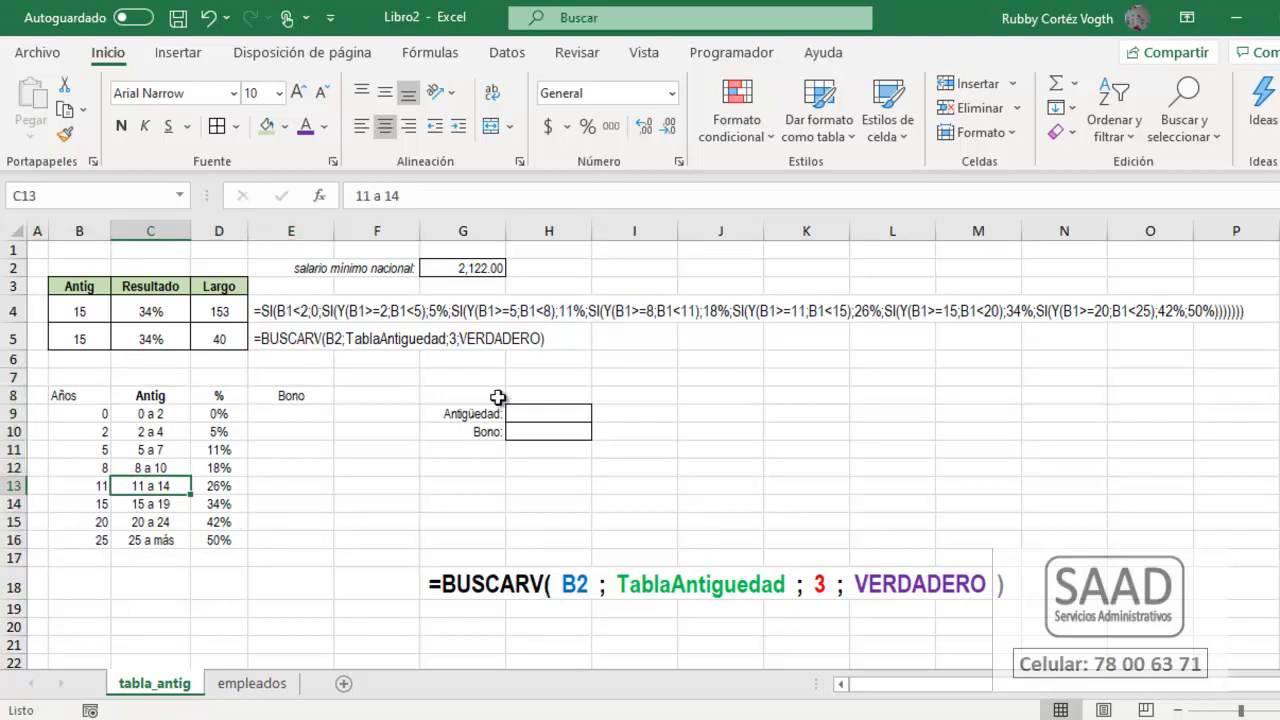
Format the range B8:E16 as a table with headers, using a medium table style with an orange header row.
left_click(153, 461)
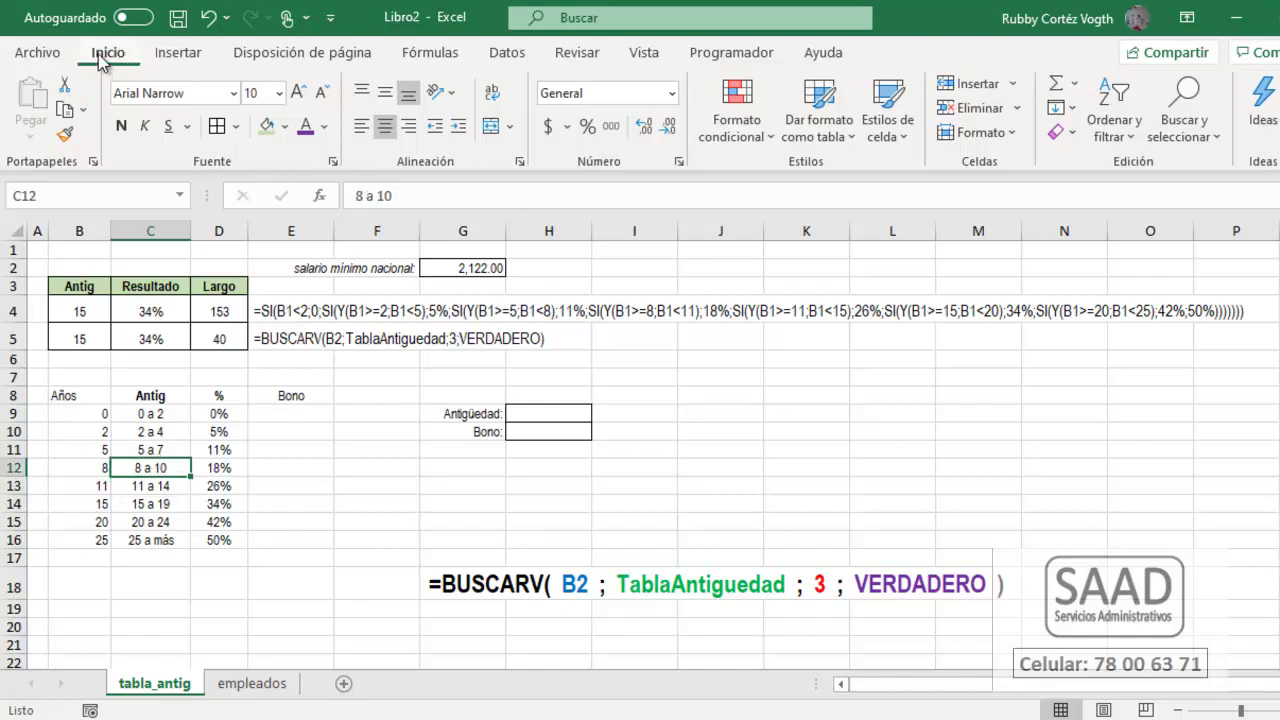
left_click(800, 128)
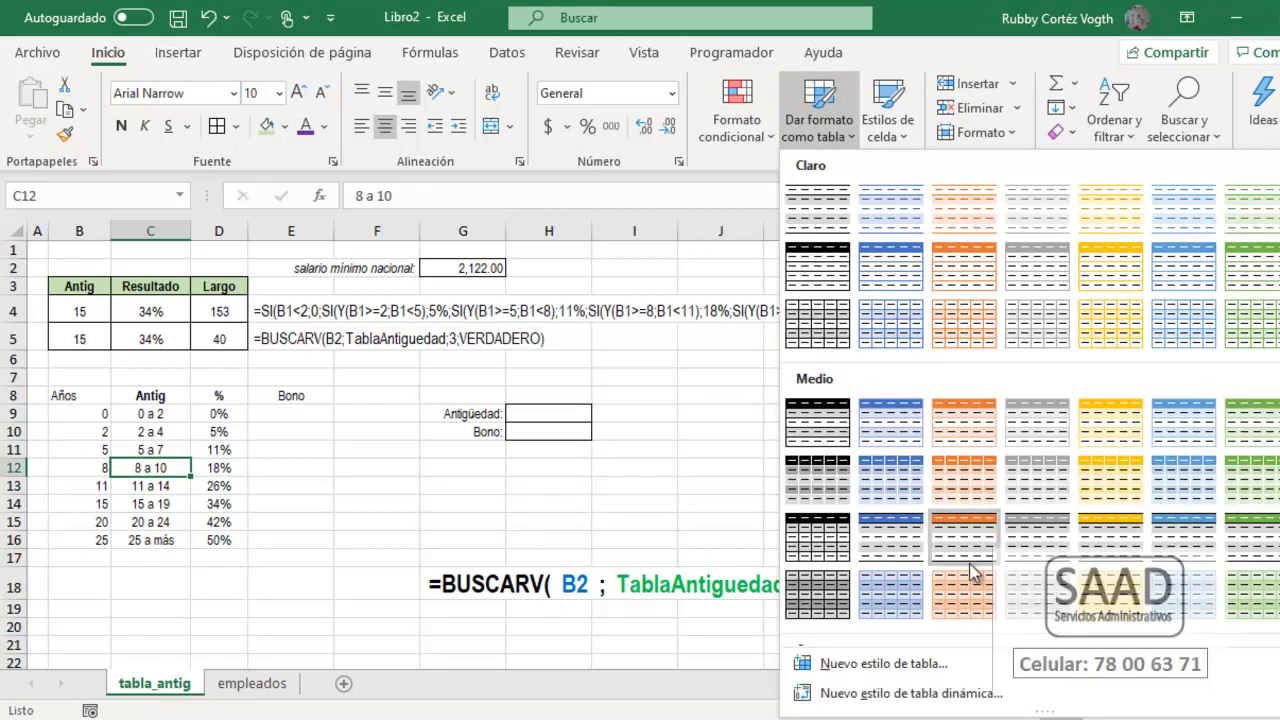
left_click(891, 546)
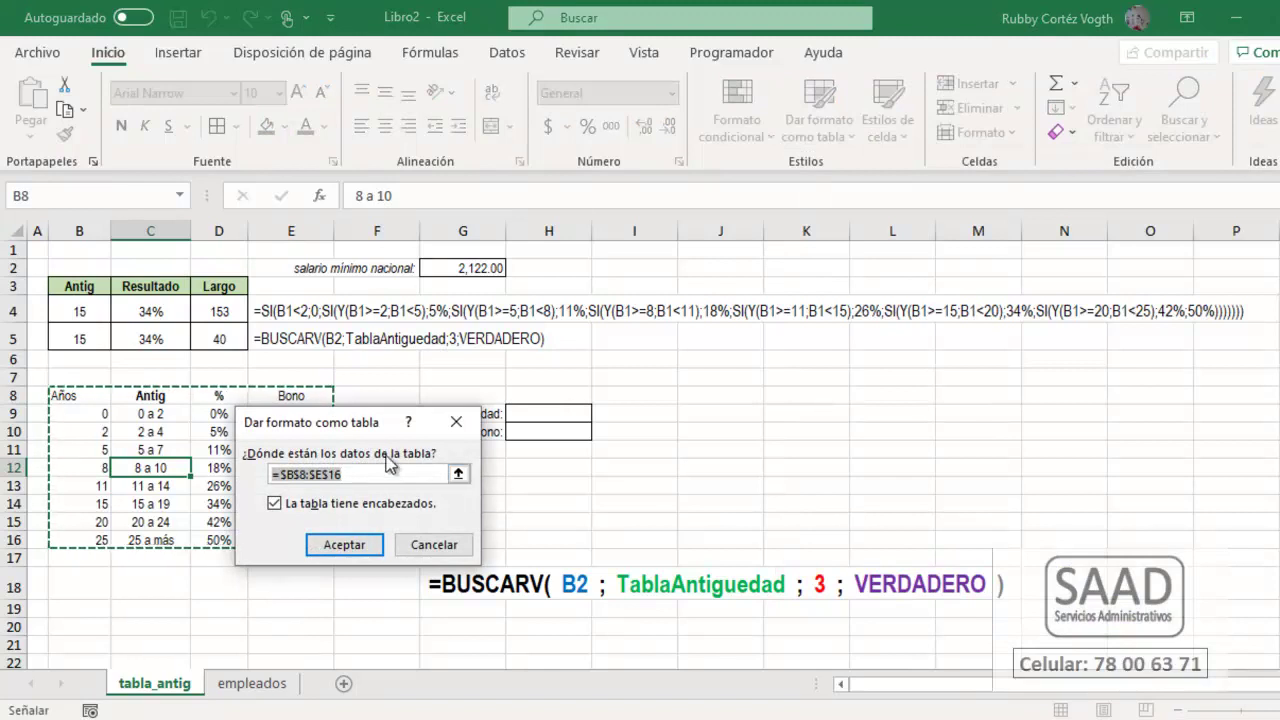
left_click_drag(382, 424, 566, 492)
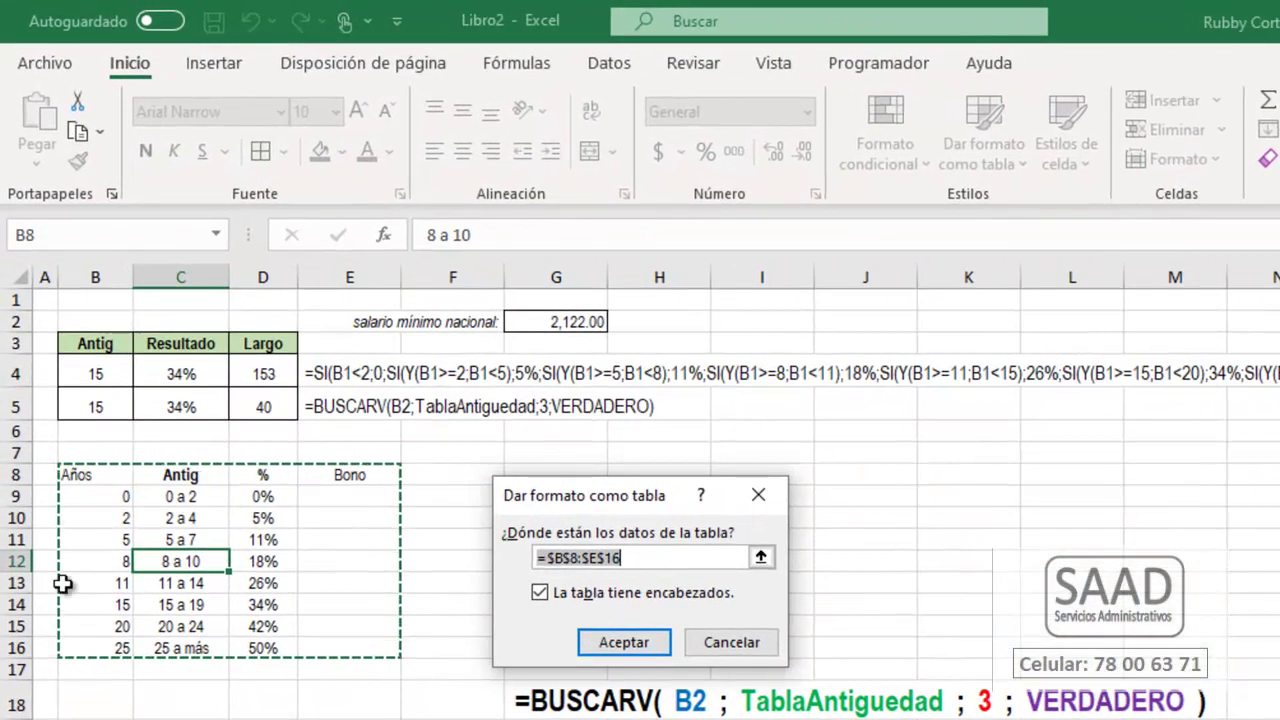
left_click(643, 637)
Rename the new table as TablaBonos.
double_click(84, 132)
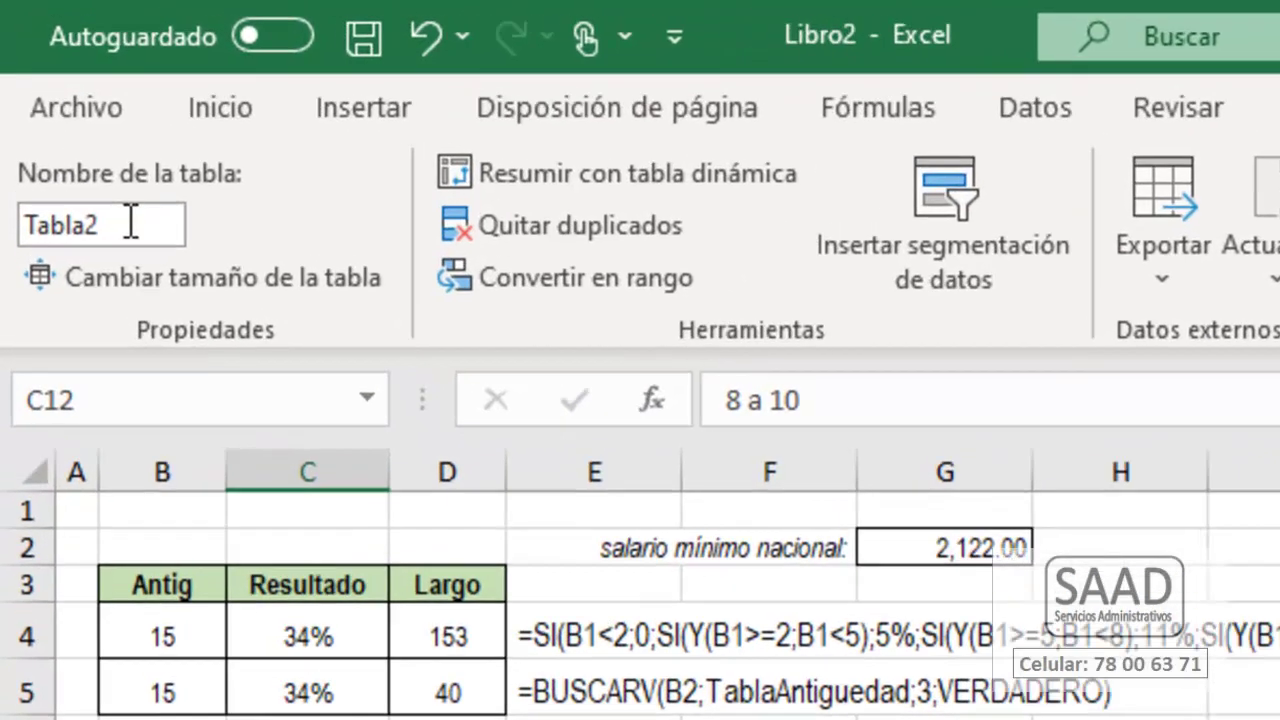
key("BackSpace")
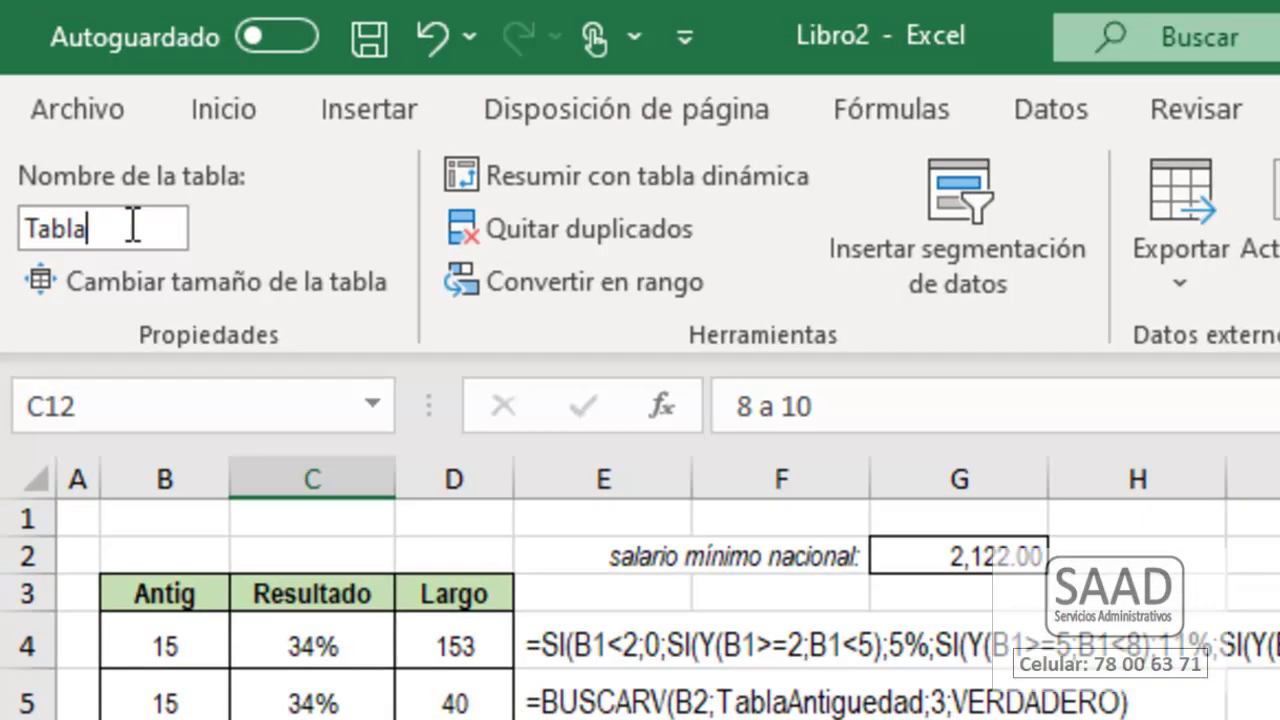
type("Bonos")
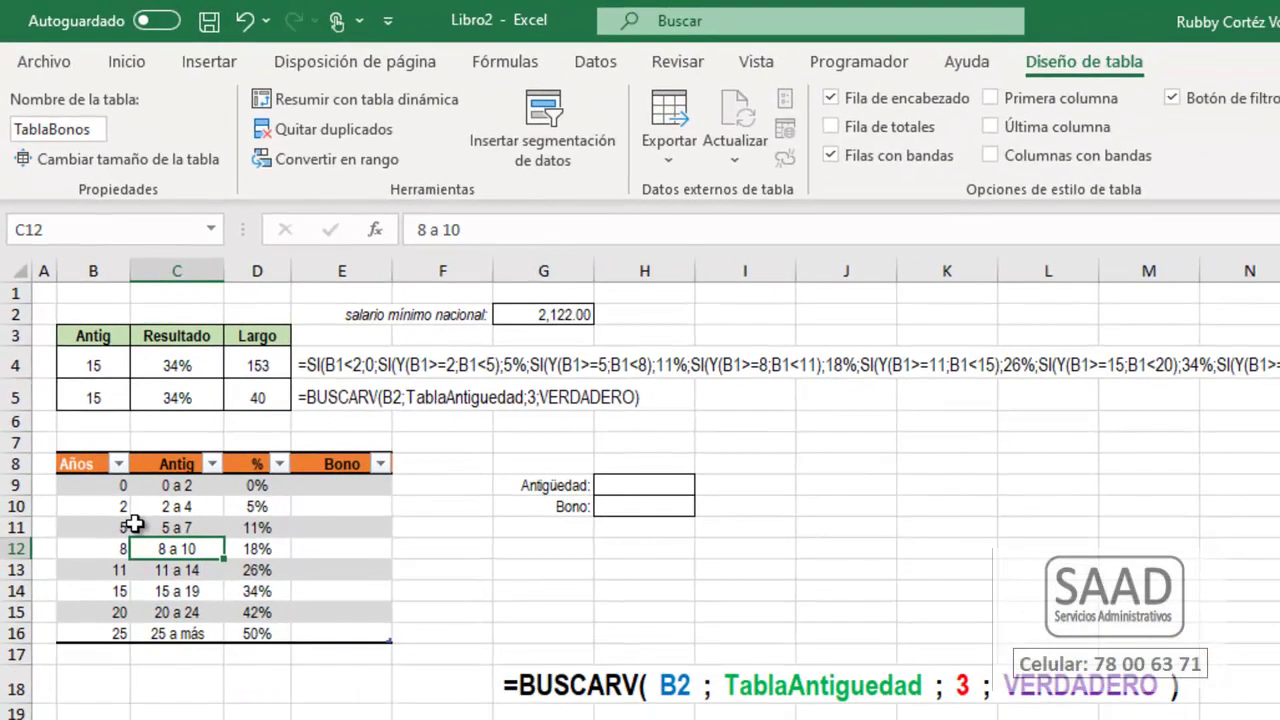
Remove the filter buttons and the banded rows from the TablaBonos table.
key("alt+d")
key("ctrl+shift+l")
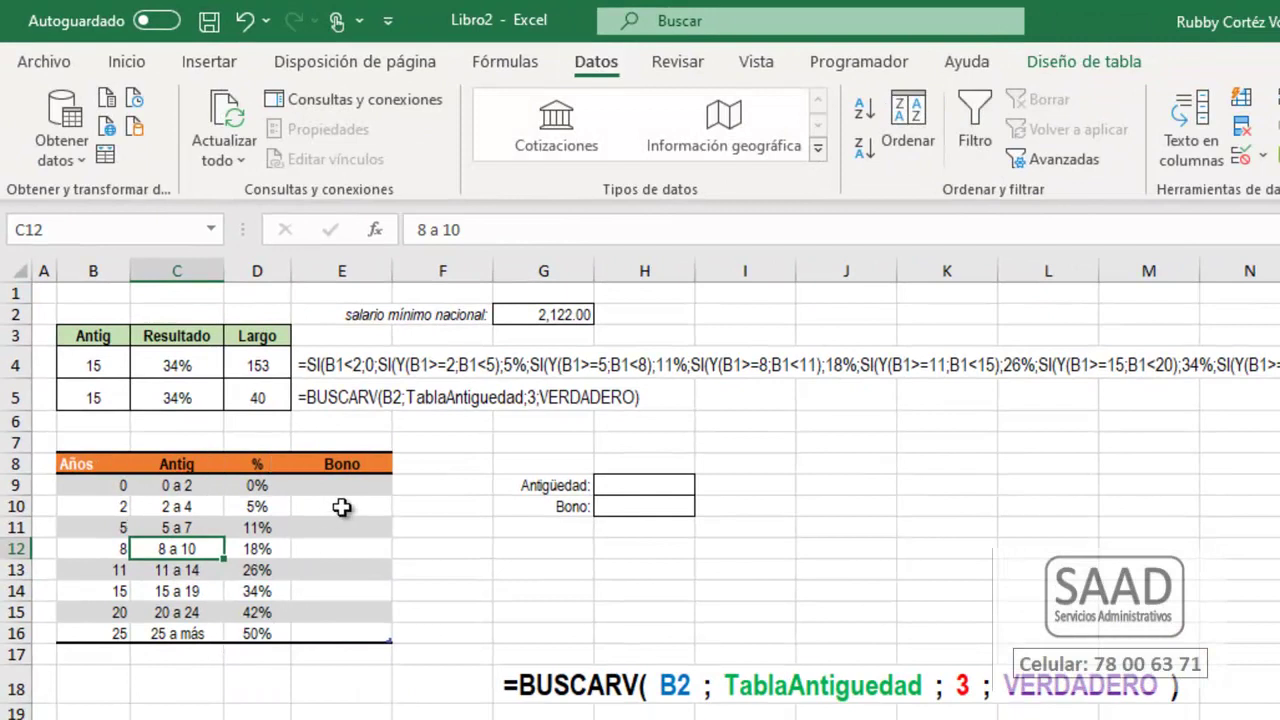
left_click(340, 485)
left_click(1075, 68)
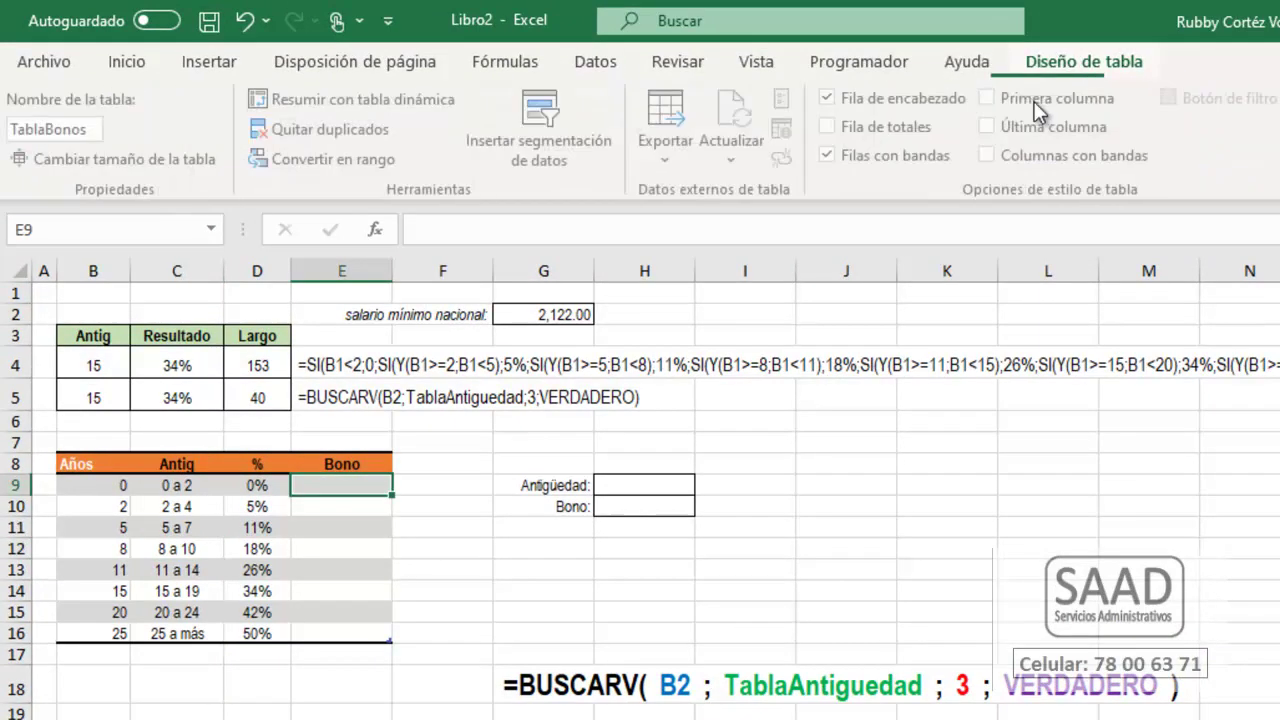
left_click(909, 160)
Review the national minimum wage in G2, the first percentages in column D and the empty Bono column.
left_click(537, 315)
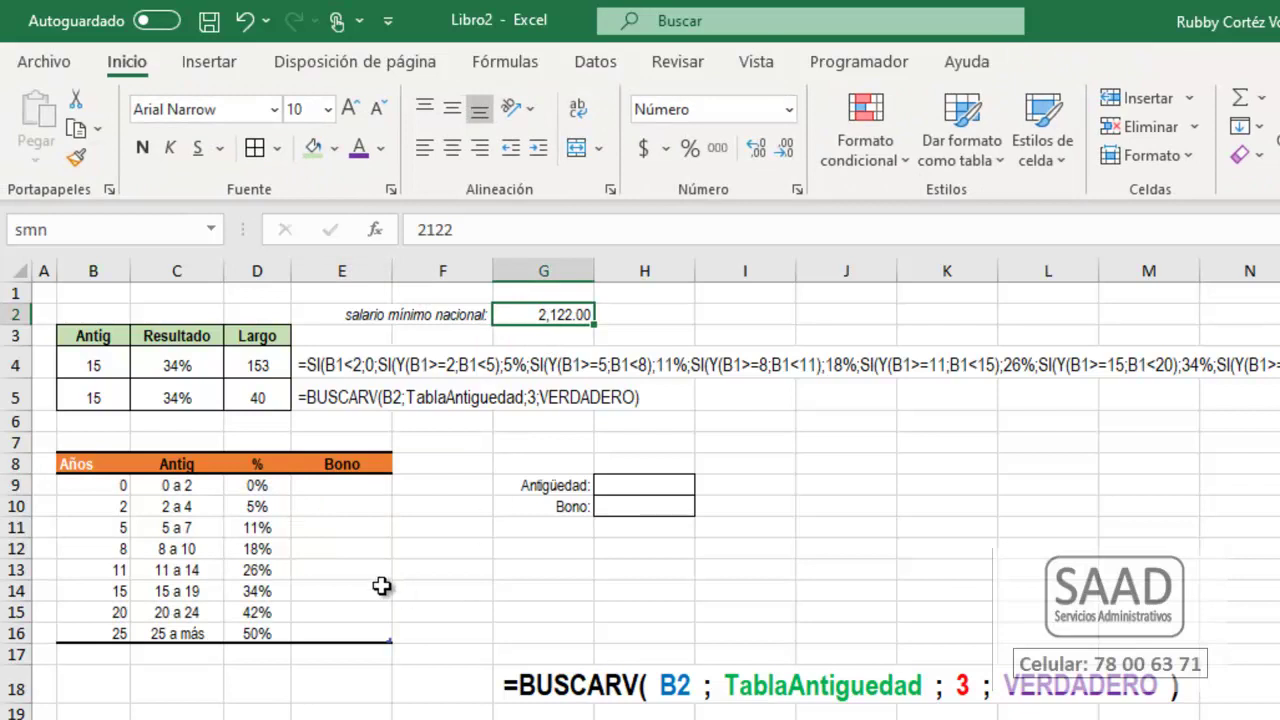
left_click(262, 487)
left_click(258, 507)
left_click(256, 528)
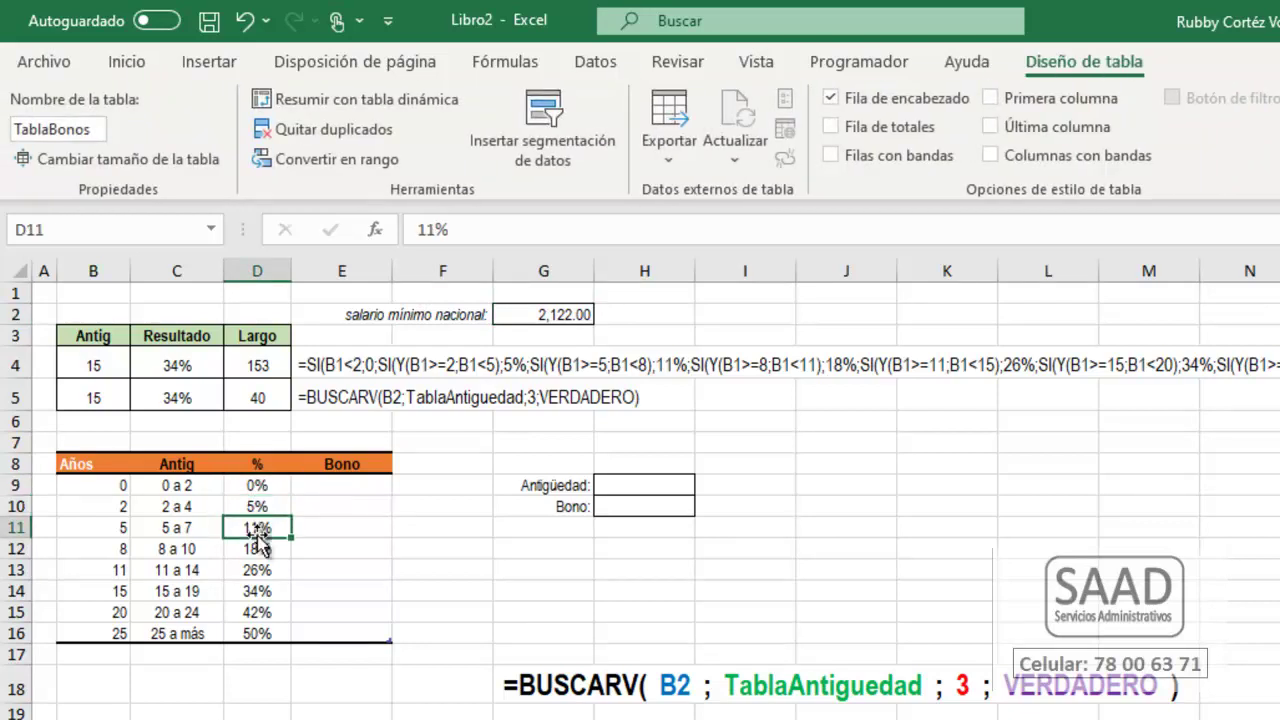
left_click(321, 490)
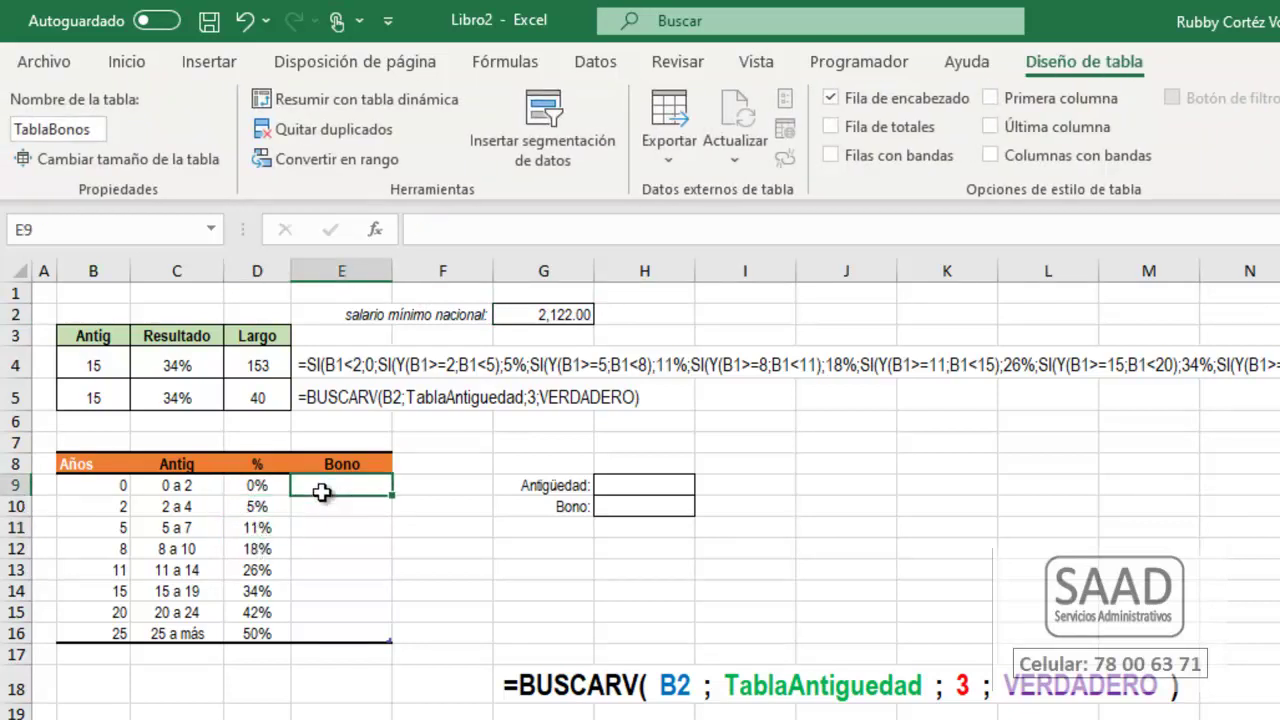
left_click(545, 506)
Define the name smn for the national minimum wage cell G2.
left_click(528, 314)
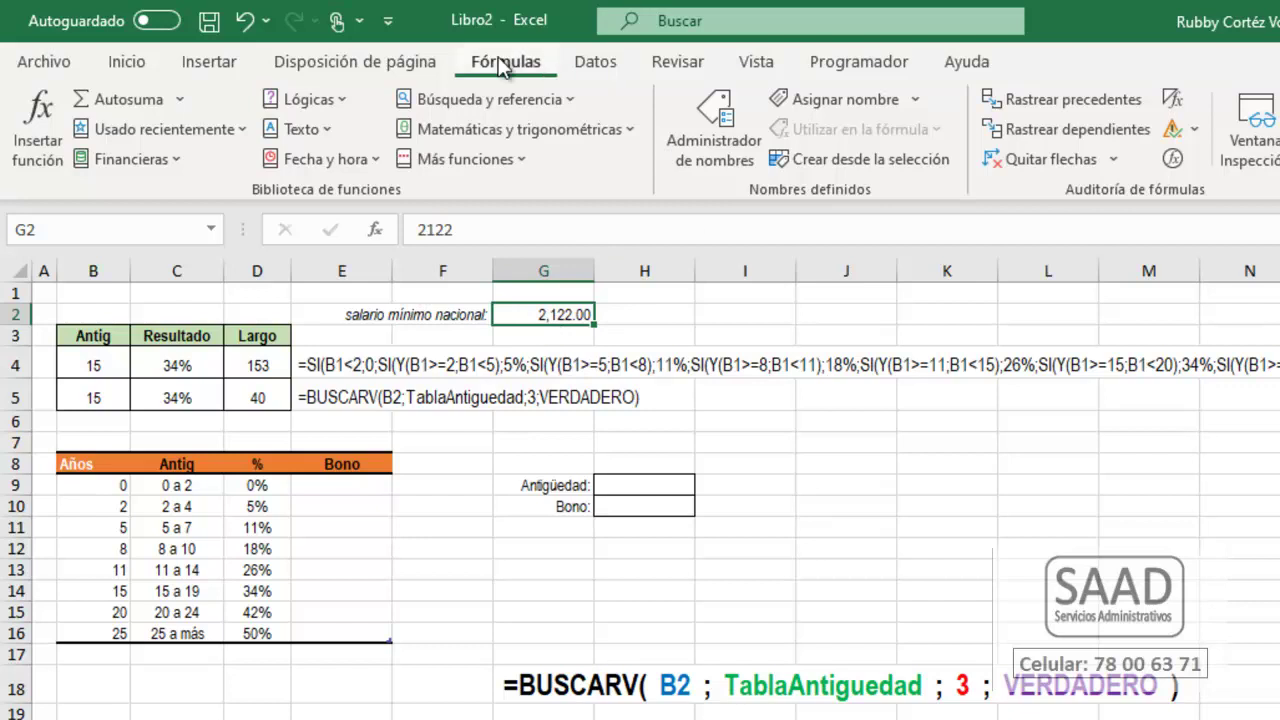
left_click(832, 107)
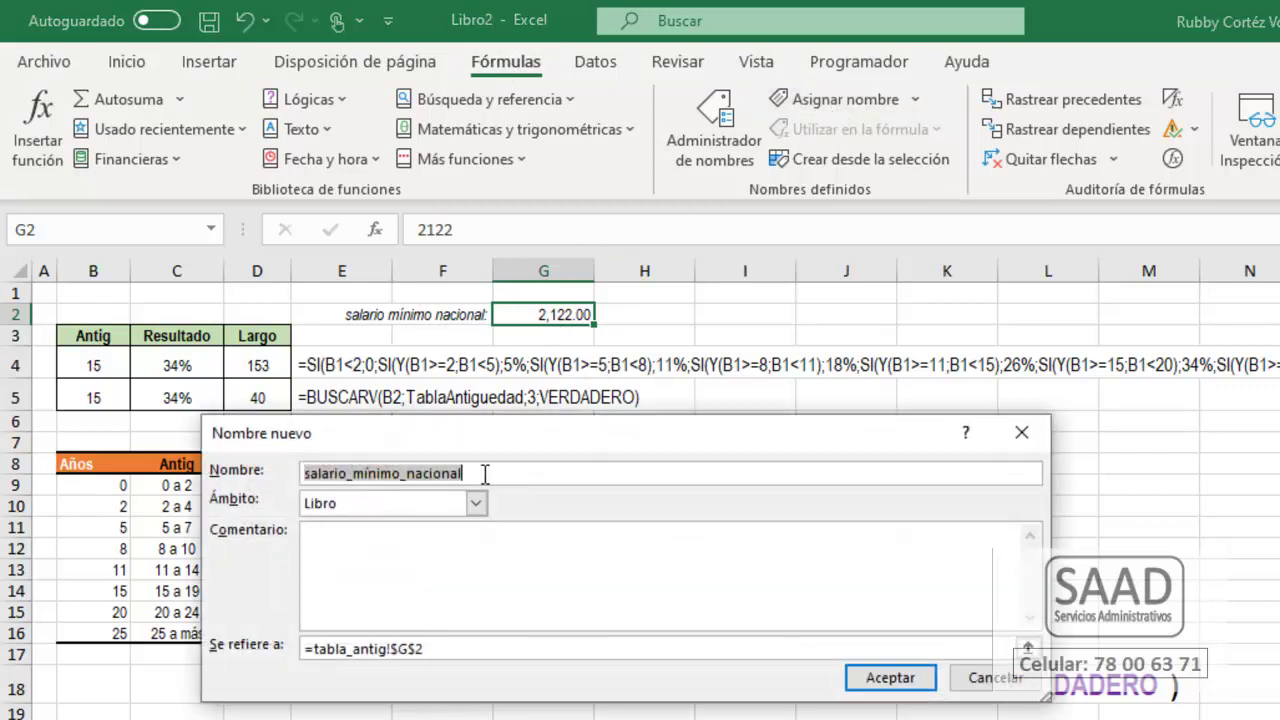
type("s")
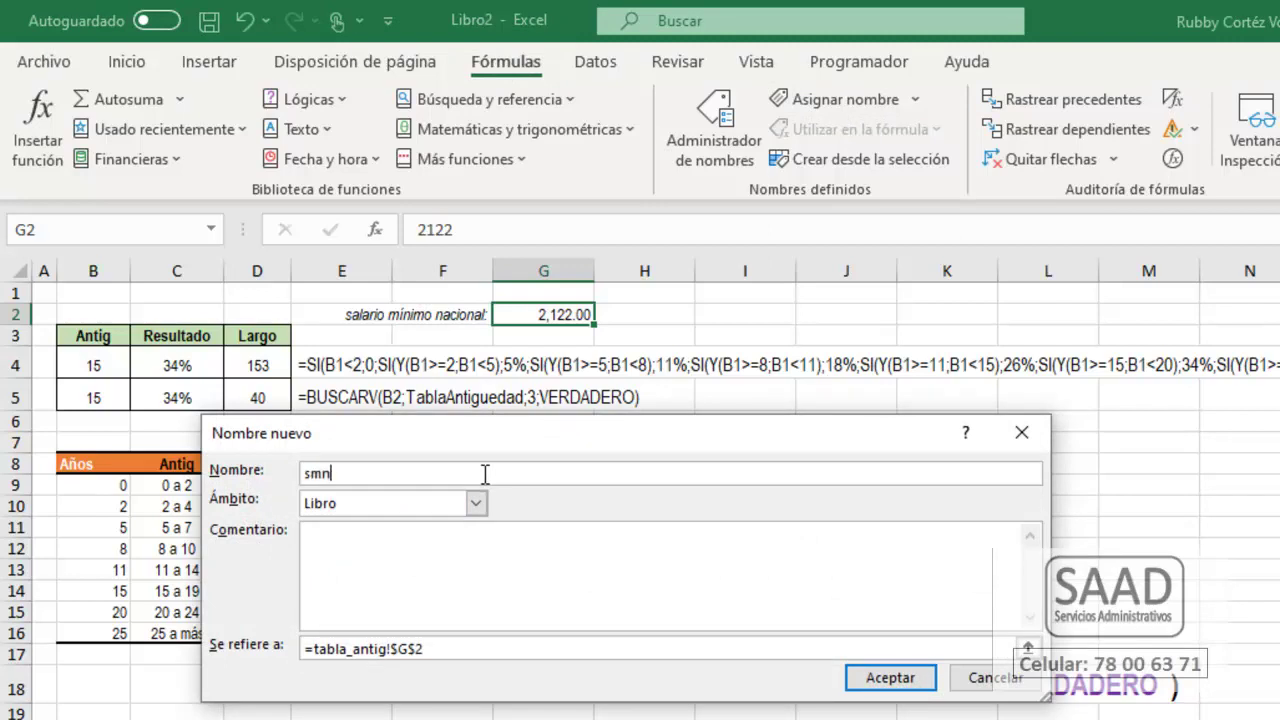
type("mn")
left_click(875, 677)
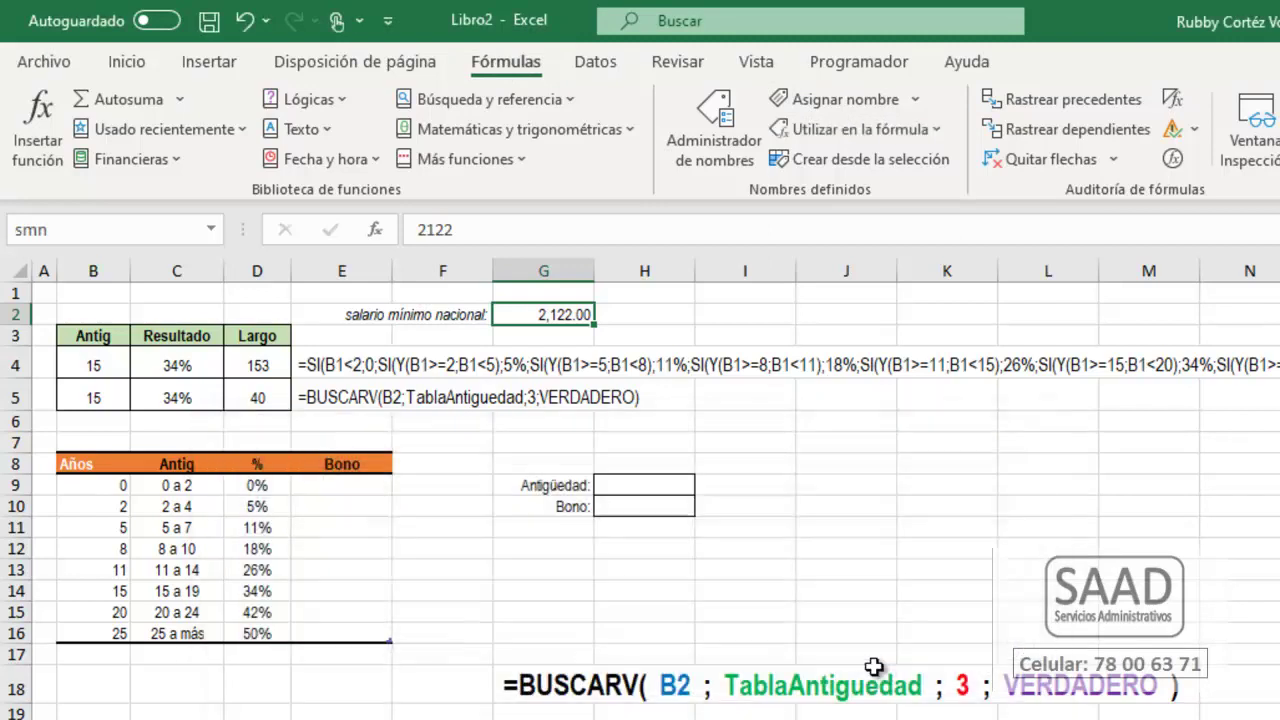
Jump to the cell named smn from elsewhere in the sheet to check the defined name.
left_click(501, 428)
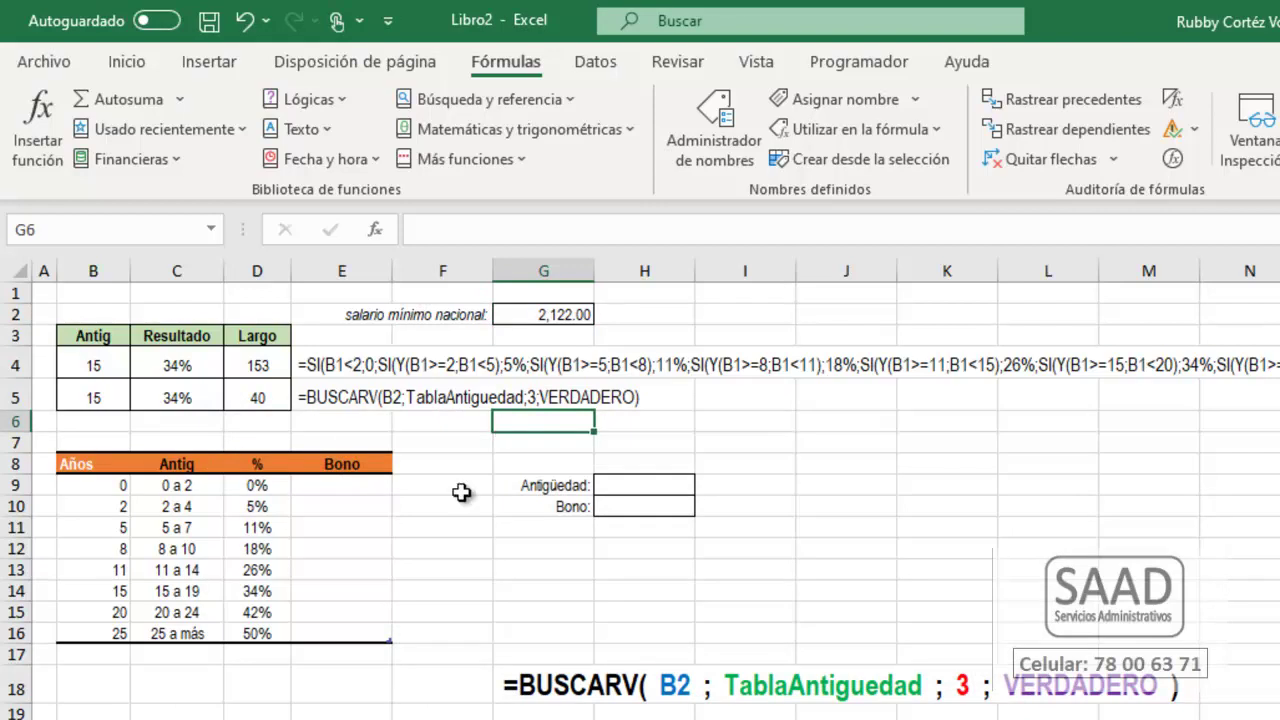
left_click(210, 230)
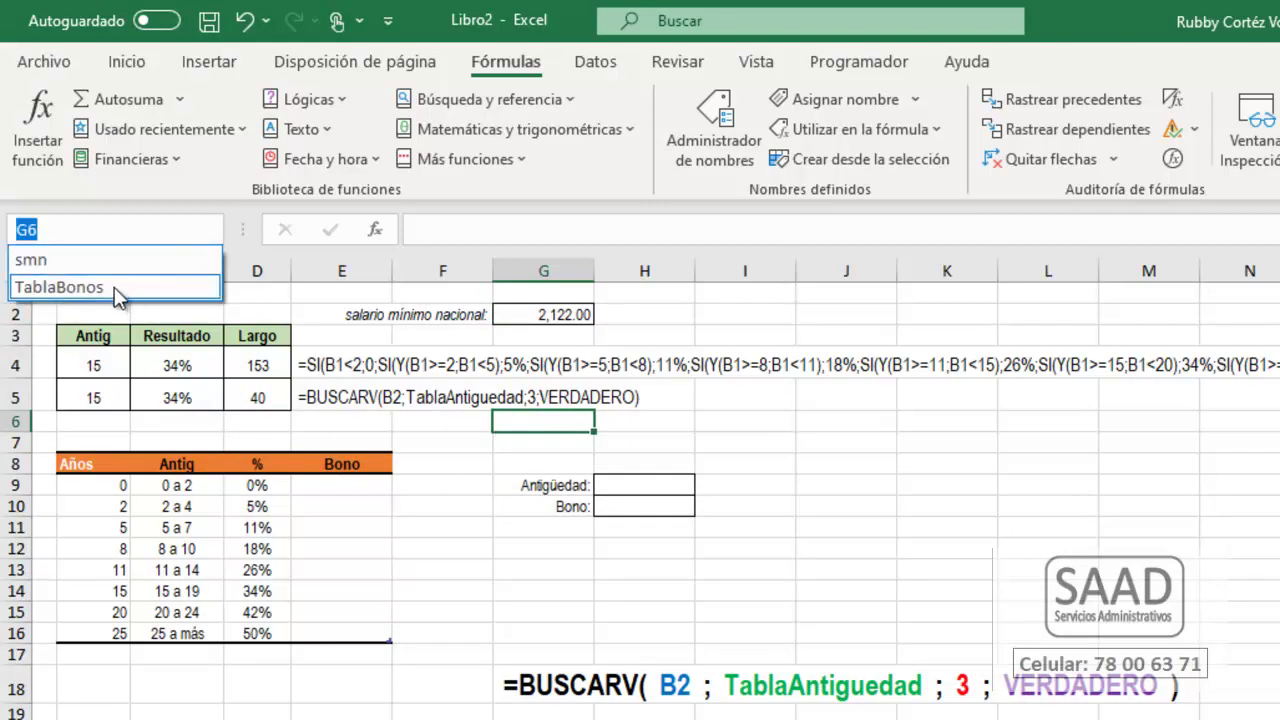
left_click(65, 261)
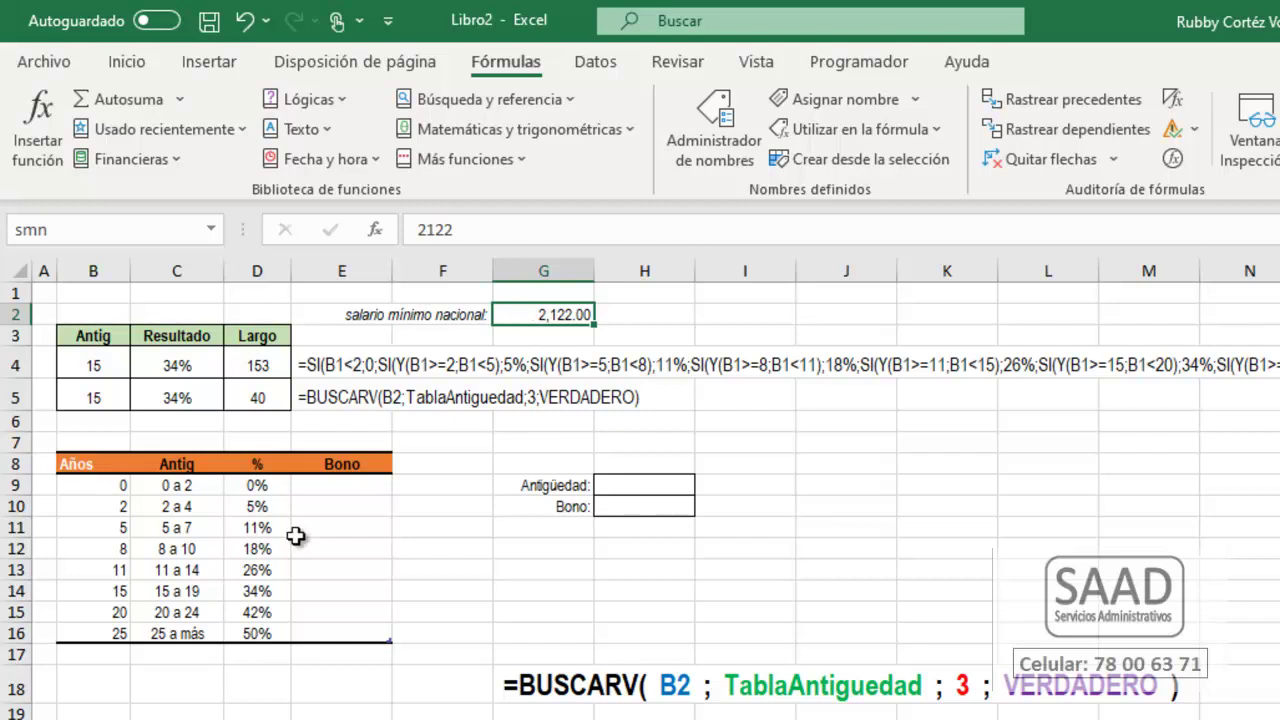
Fill the Bono column of TablaBonos with the formula =3*smn*D9, entered in E9.
left_click(323, 506)
left_click(326, 489)
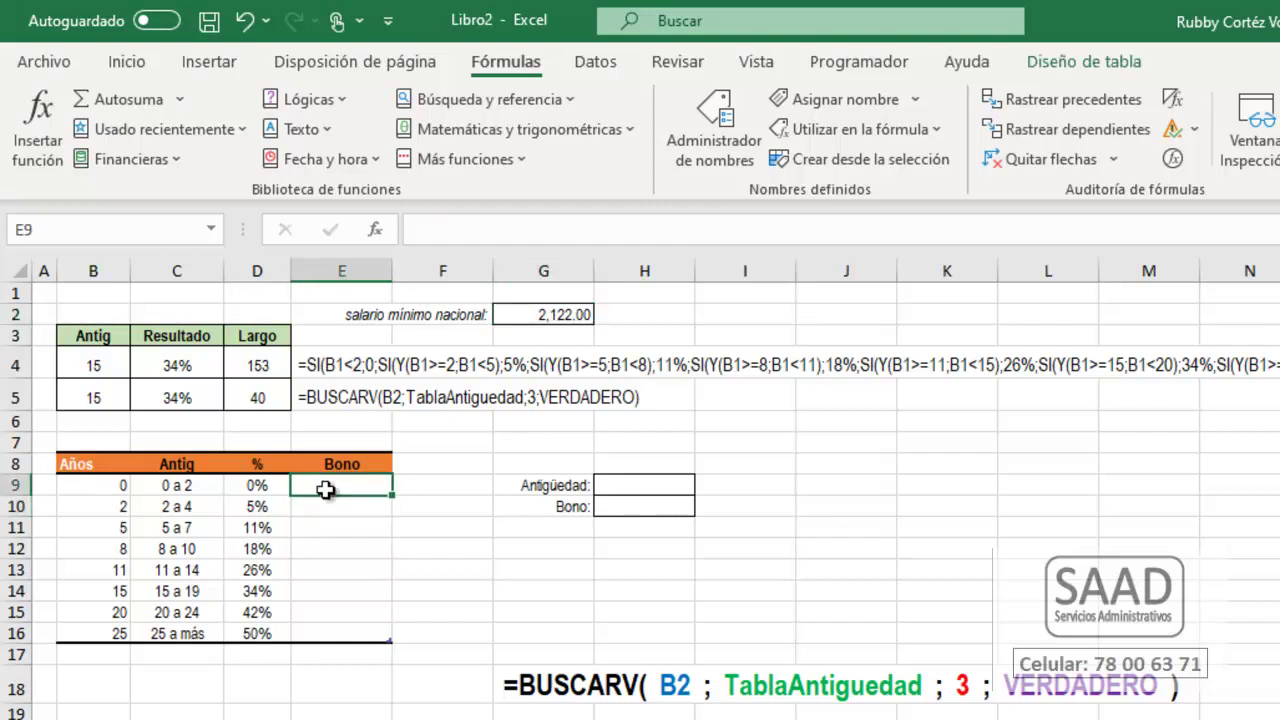
type("=3*")
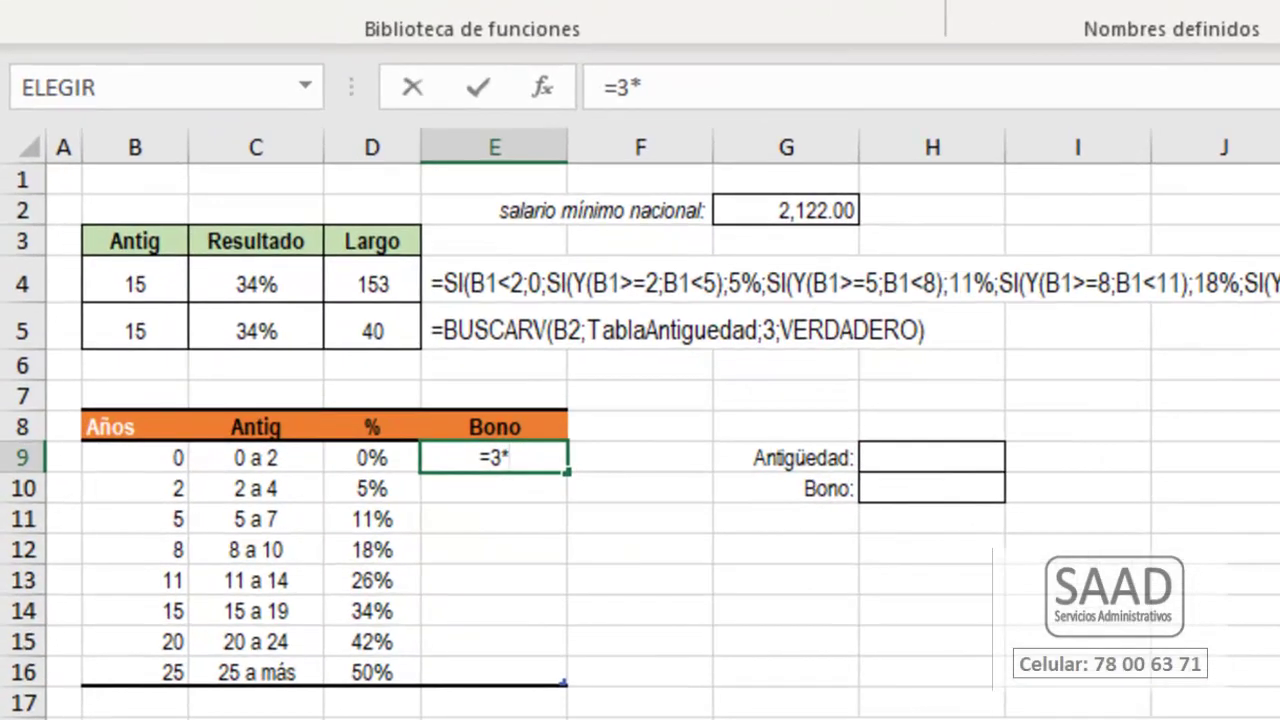
type("sm")
key("Tab")
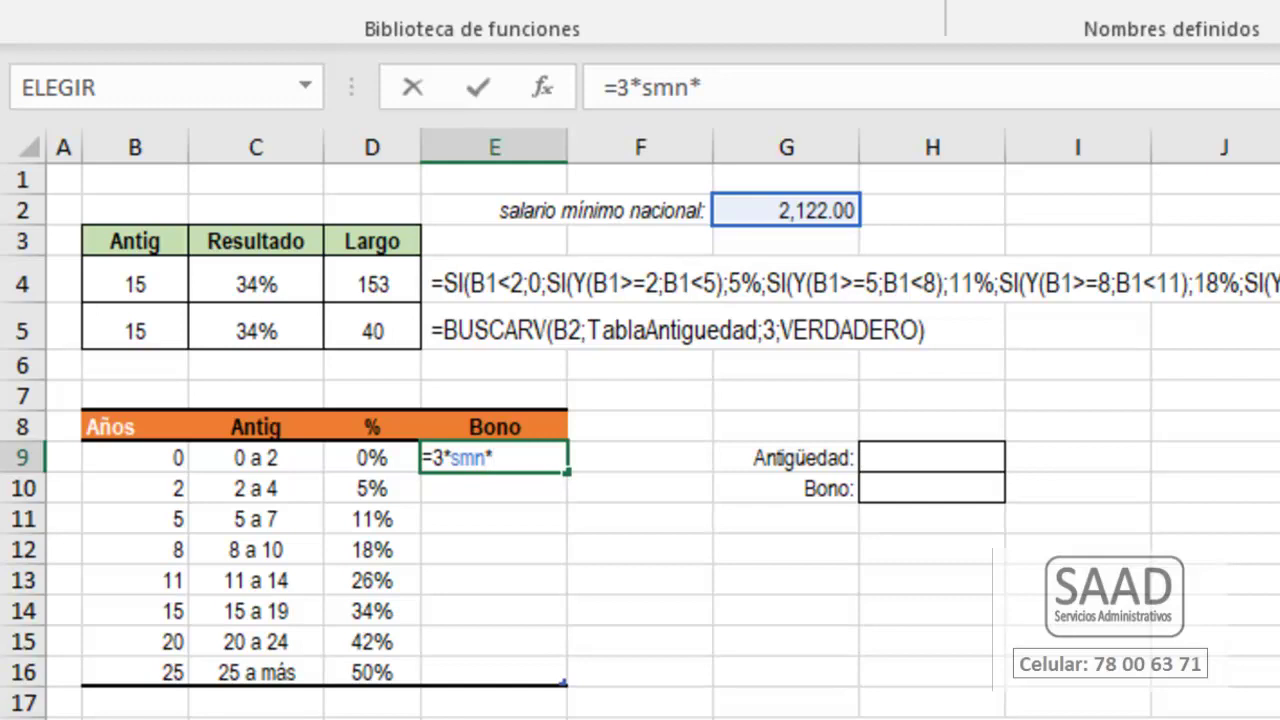
type("*D9")
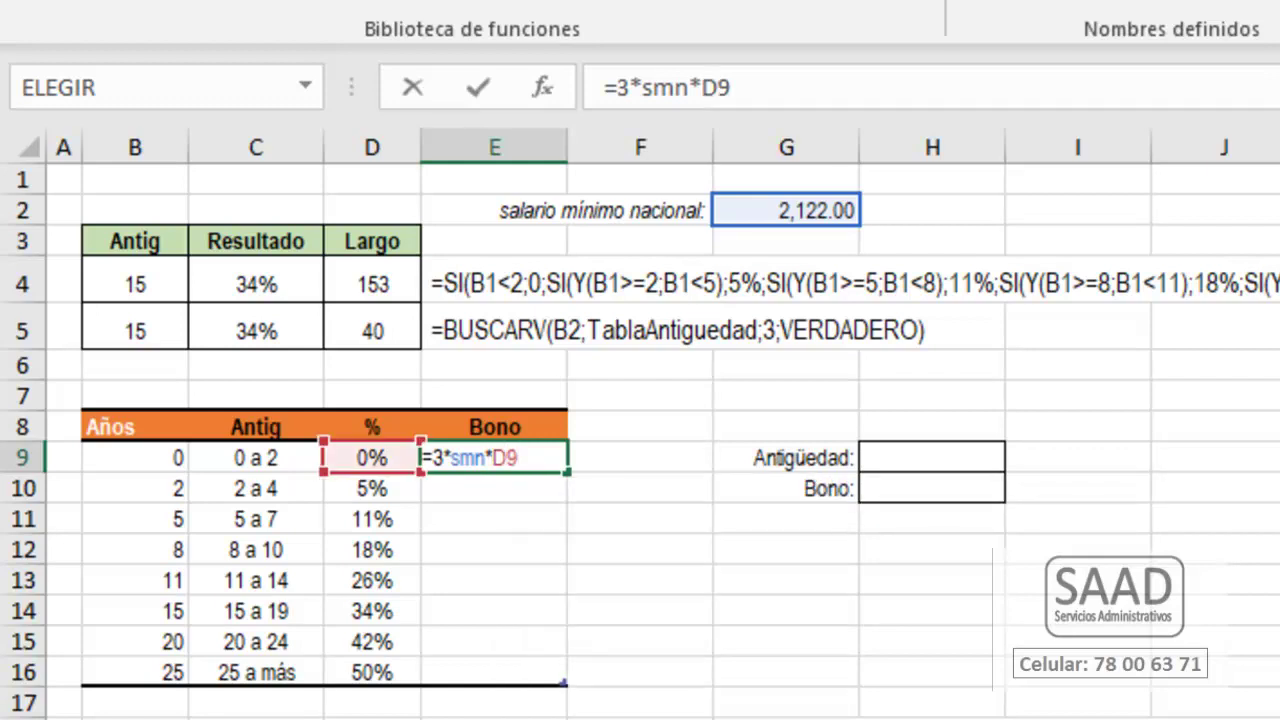
key("Return")
Enter 7 as the Antigüedad value in H9, using a number format instead of a percentage.
left_click(894, 462)
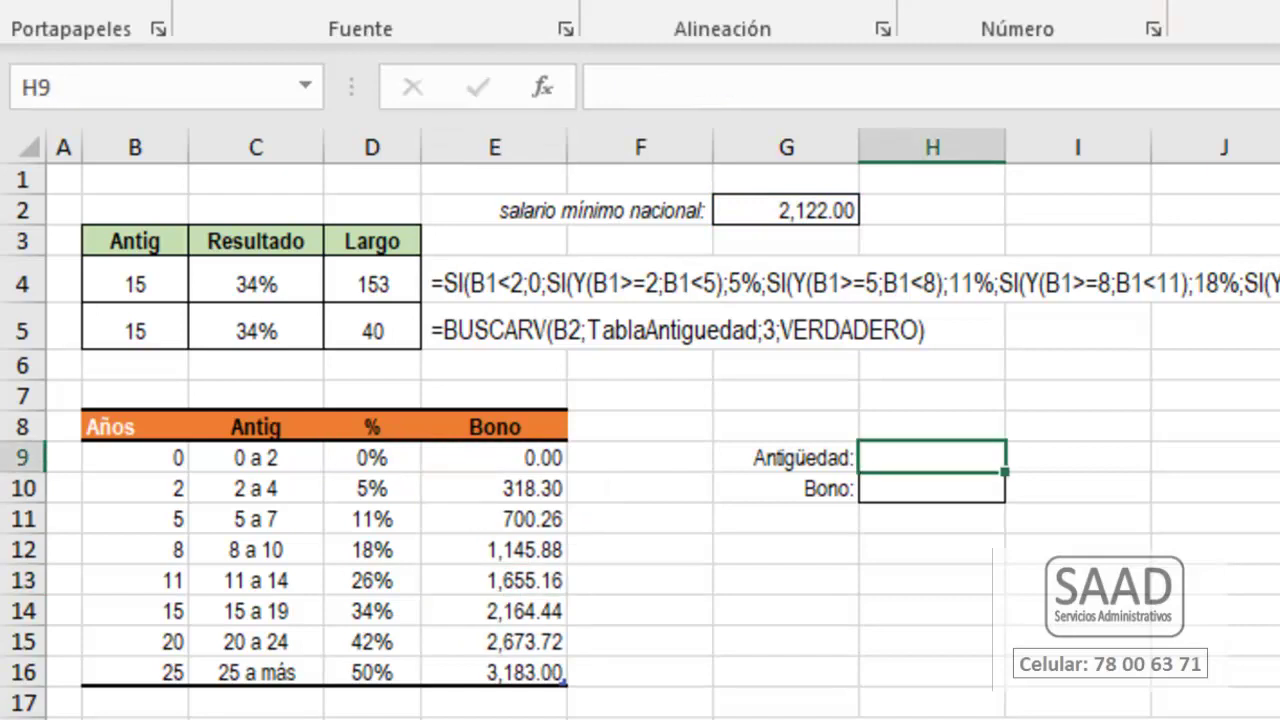
type("7%")
key("Return")
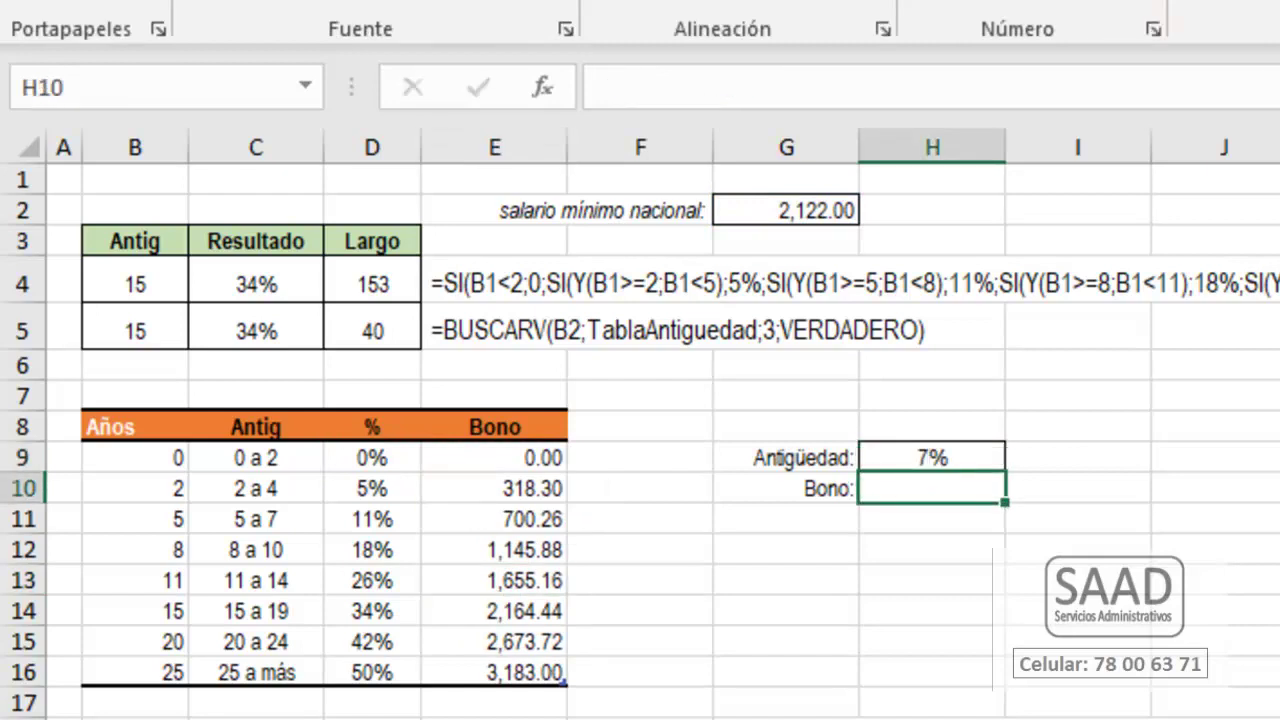
left_click(986, 455)
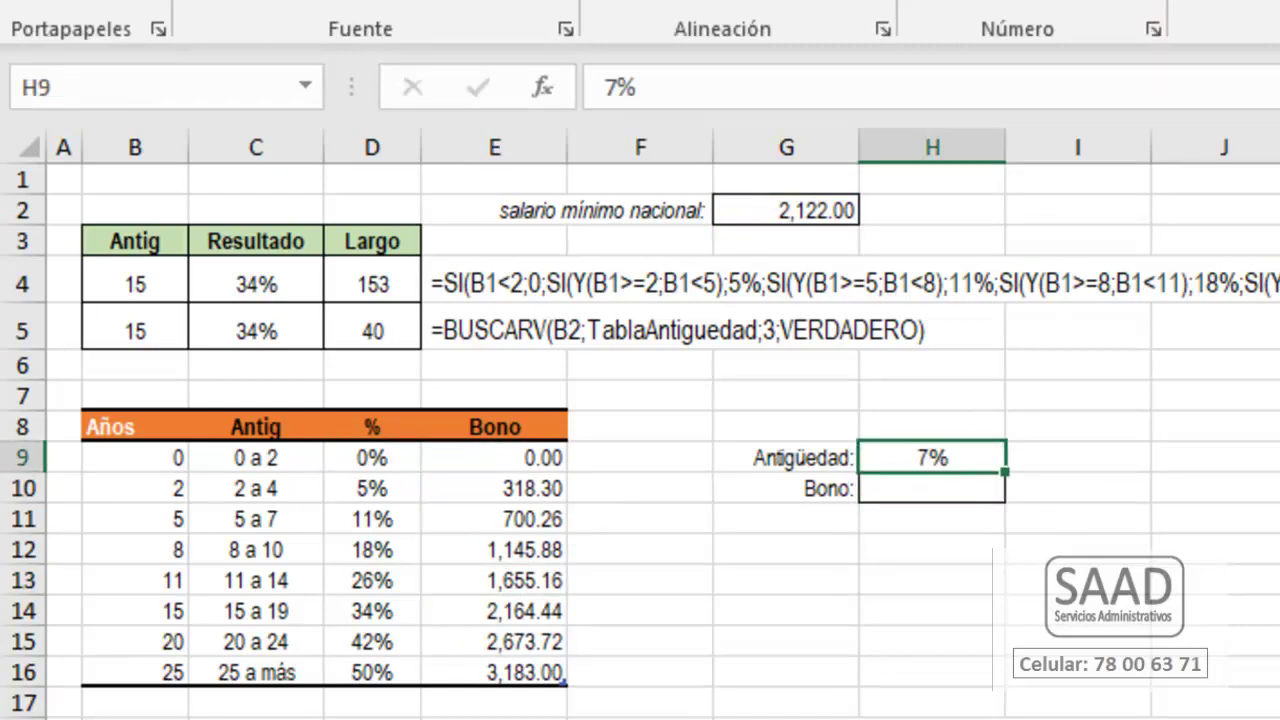
left_click(1160, 4)
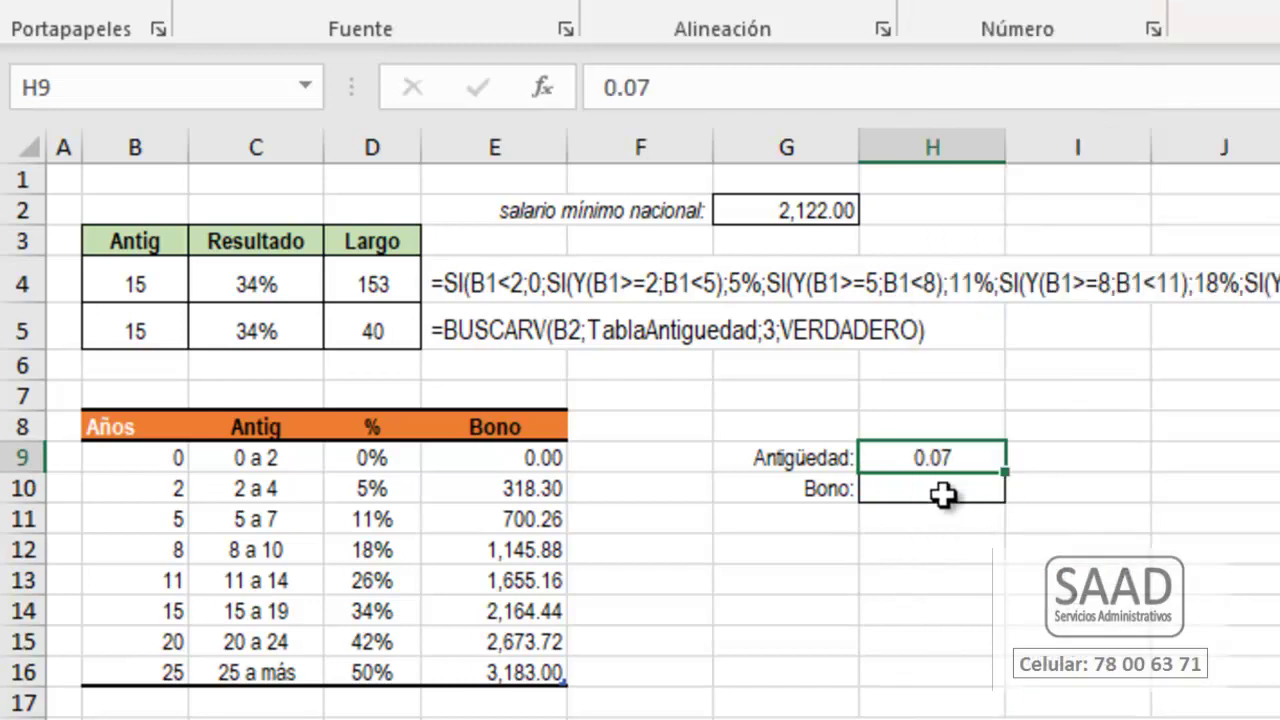
type("7")
key("Return")
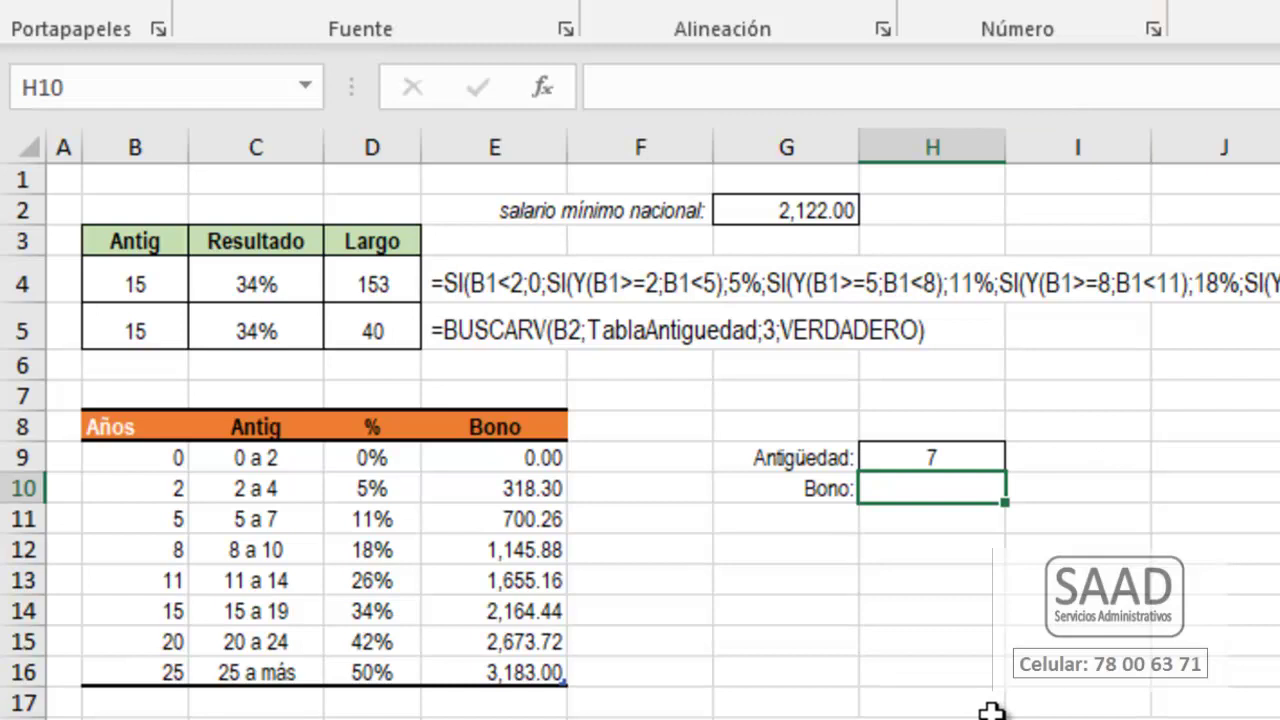
type("=")
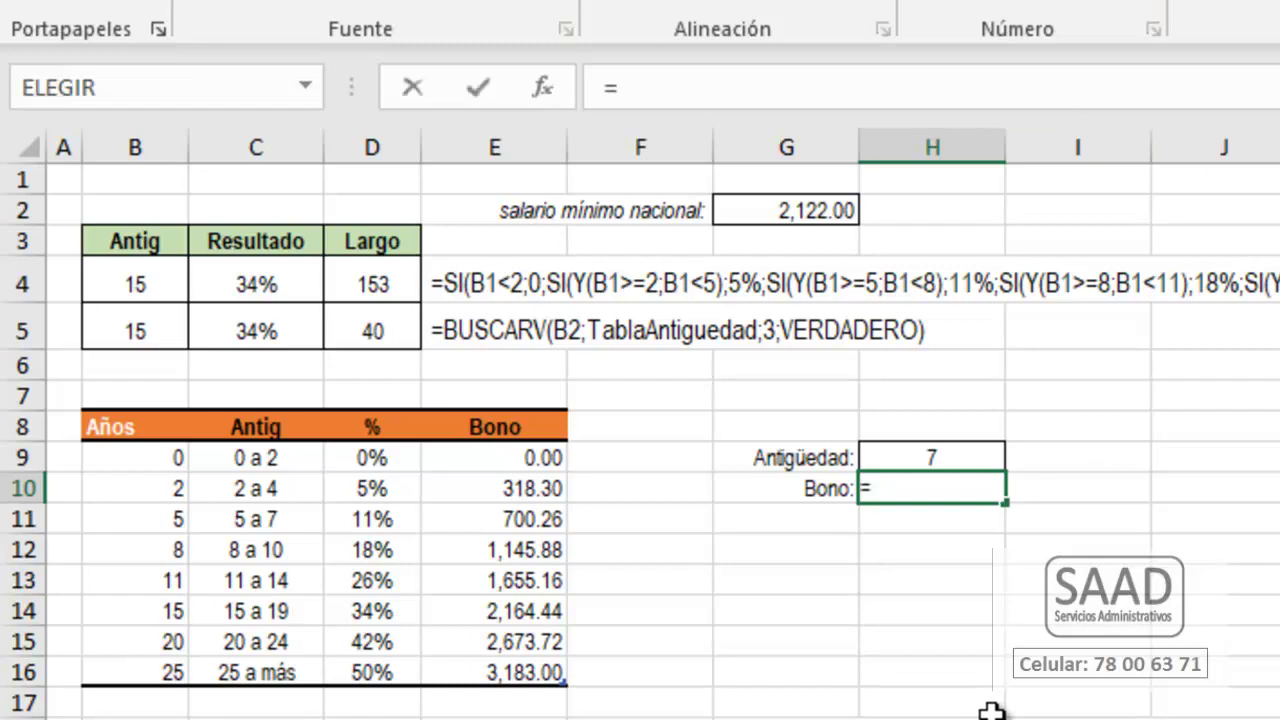
type("bu")
key("Down")
key("Down")
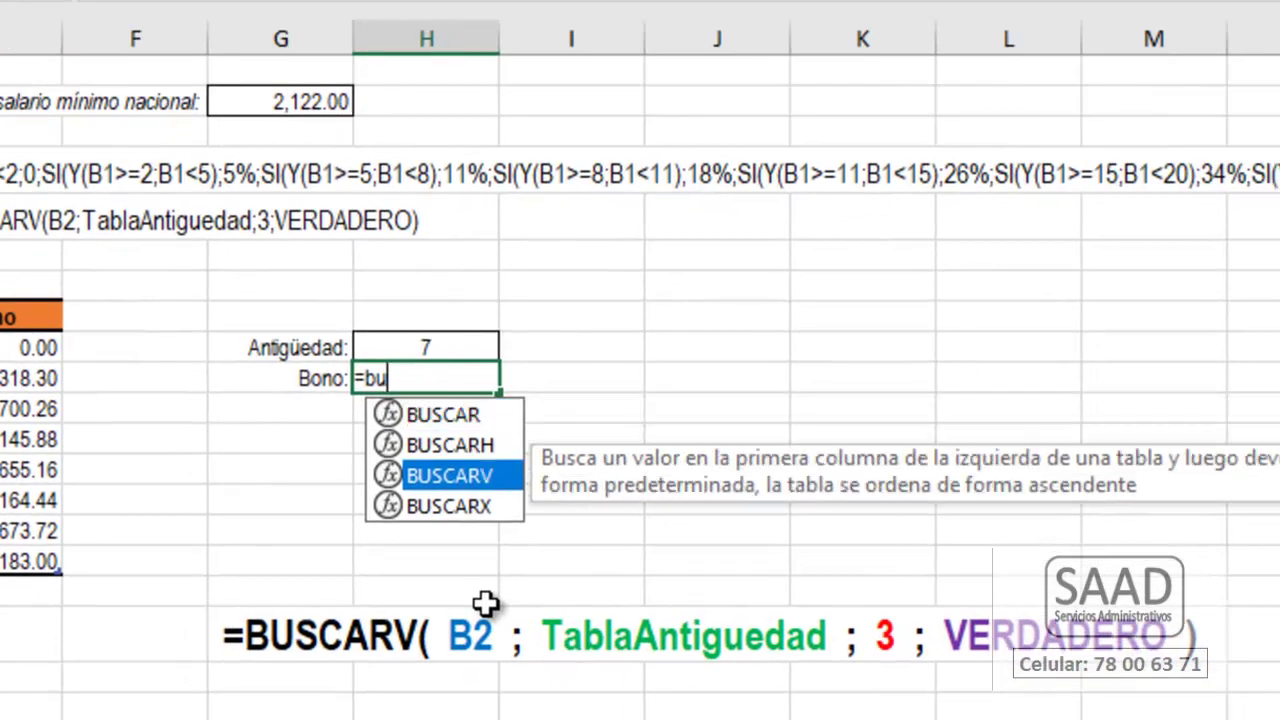
key("Tab")
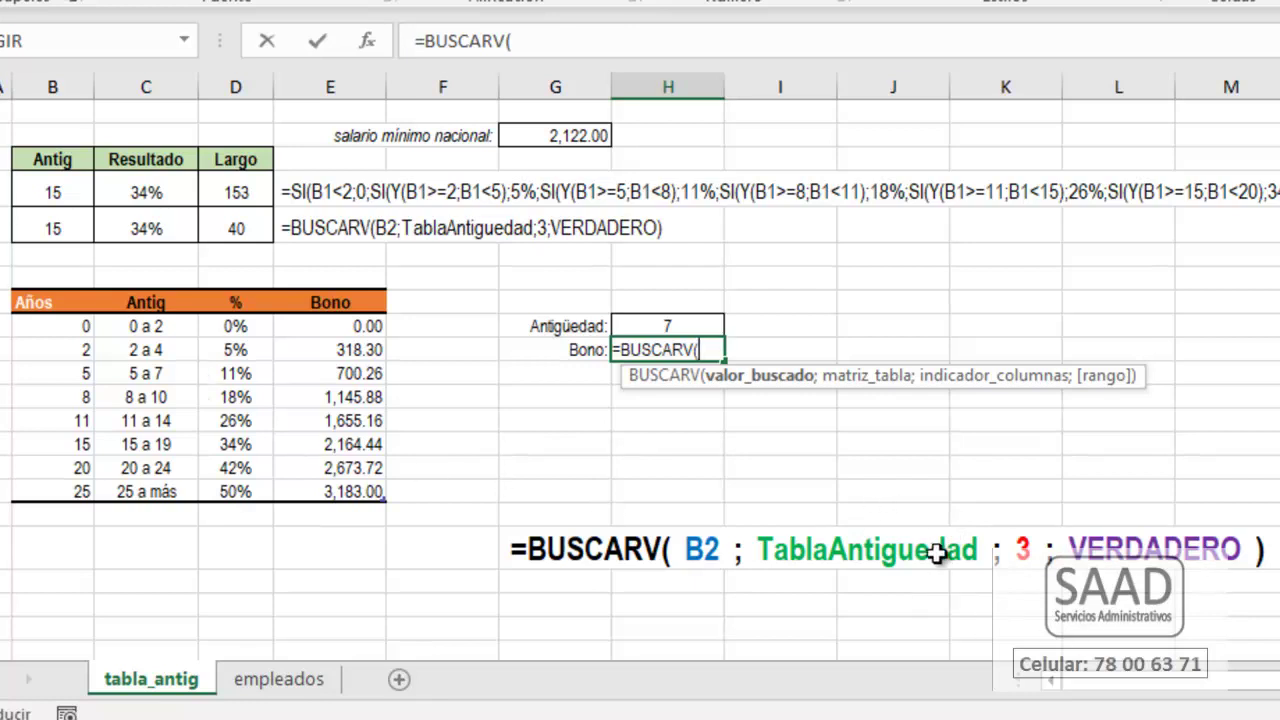
key("Escape")
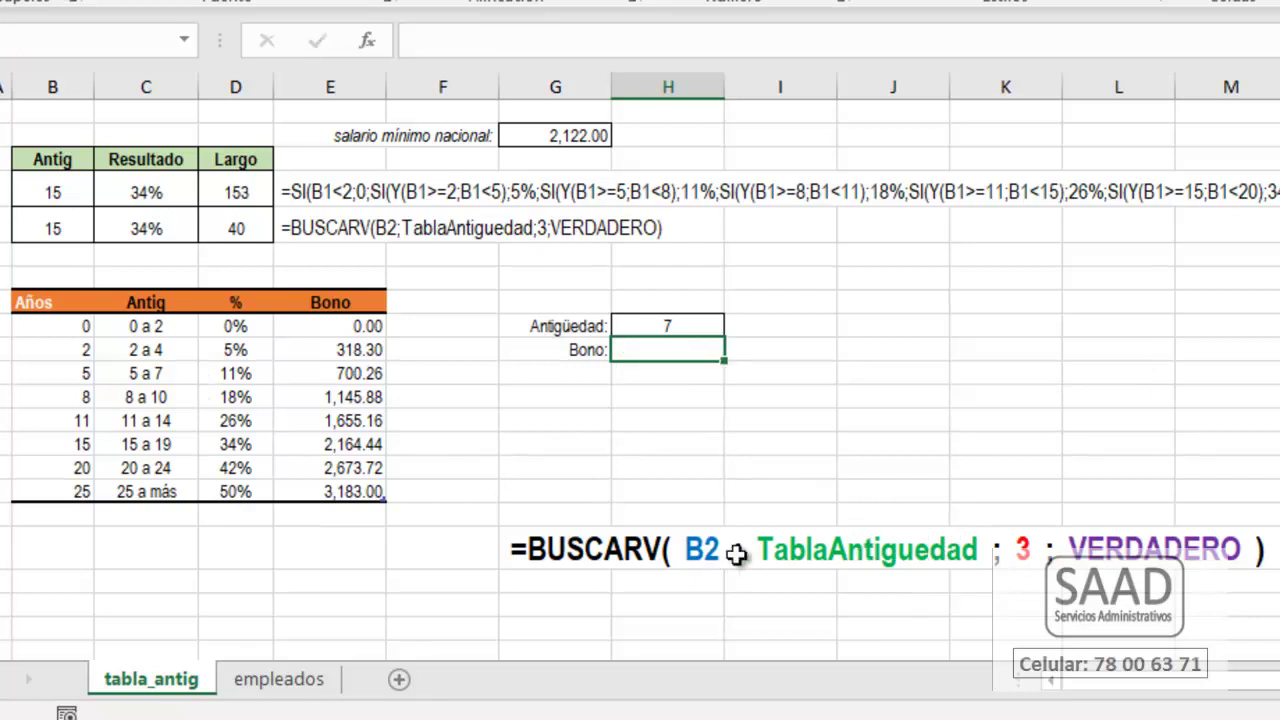
Compare the seniority in H9 with the Años column and examine the table row for 5 to 7 years.
left_click(74, 334)
left_click(78, 349)
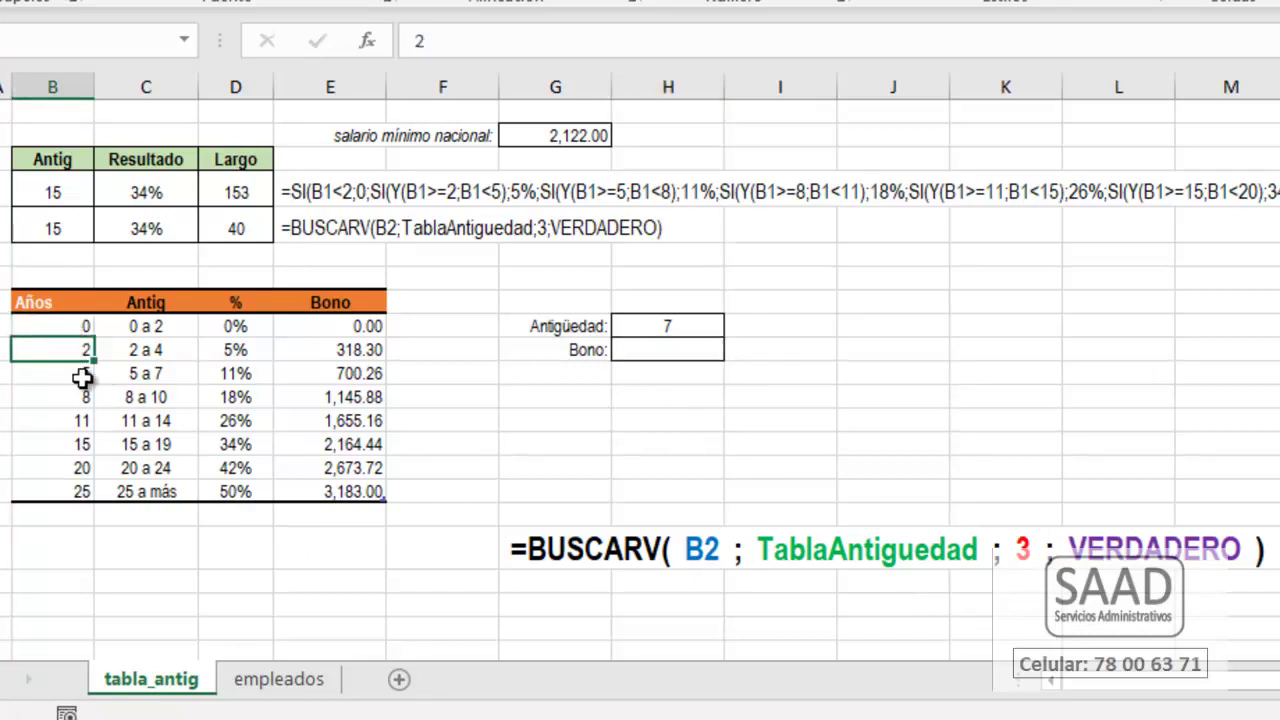
left_click_drag(86, 374, 86, 395)
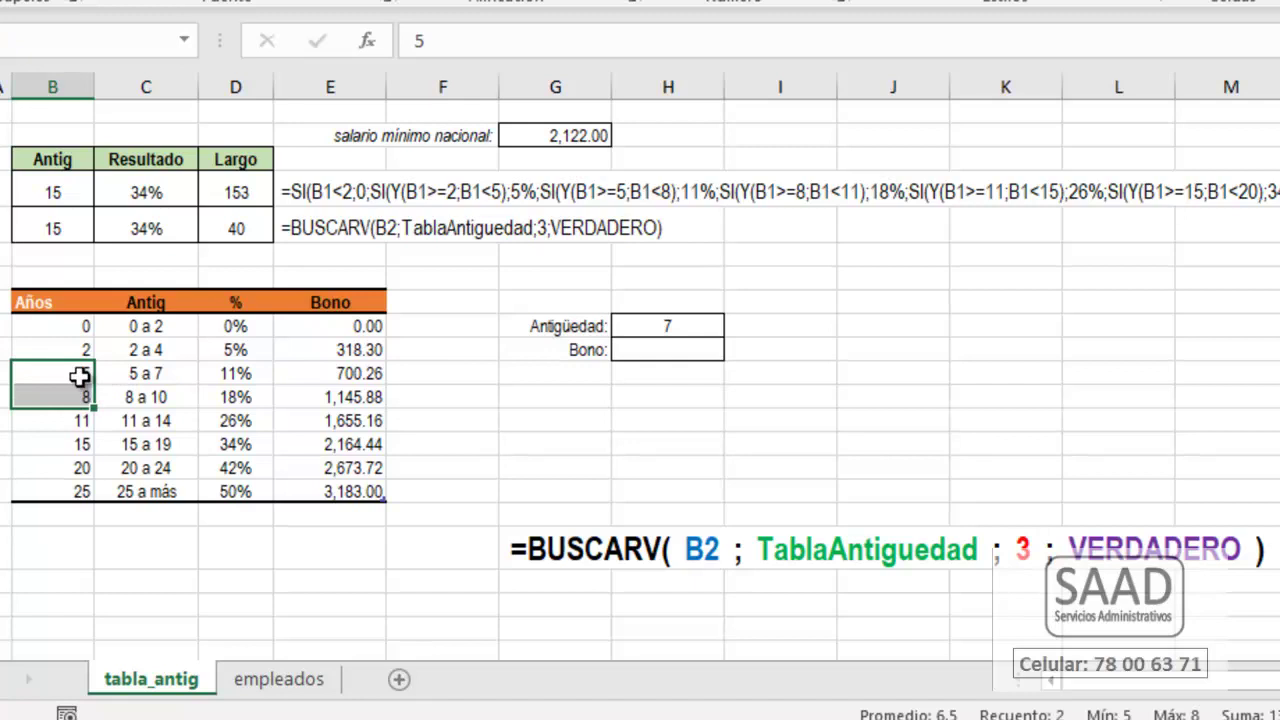
left_click_drag(78, 374, 311, 379)
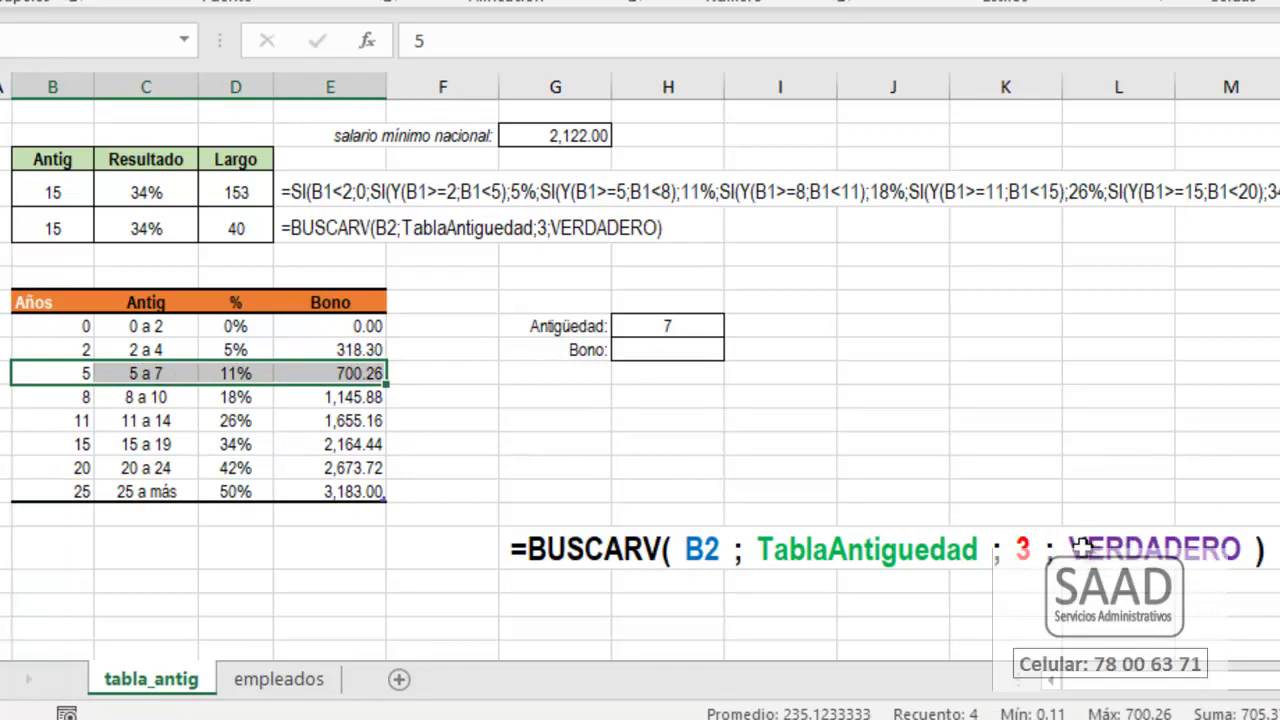
left_click(680, 332)
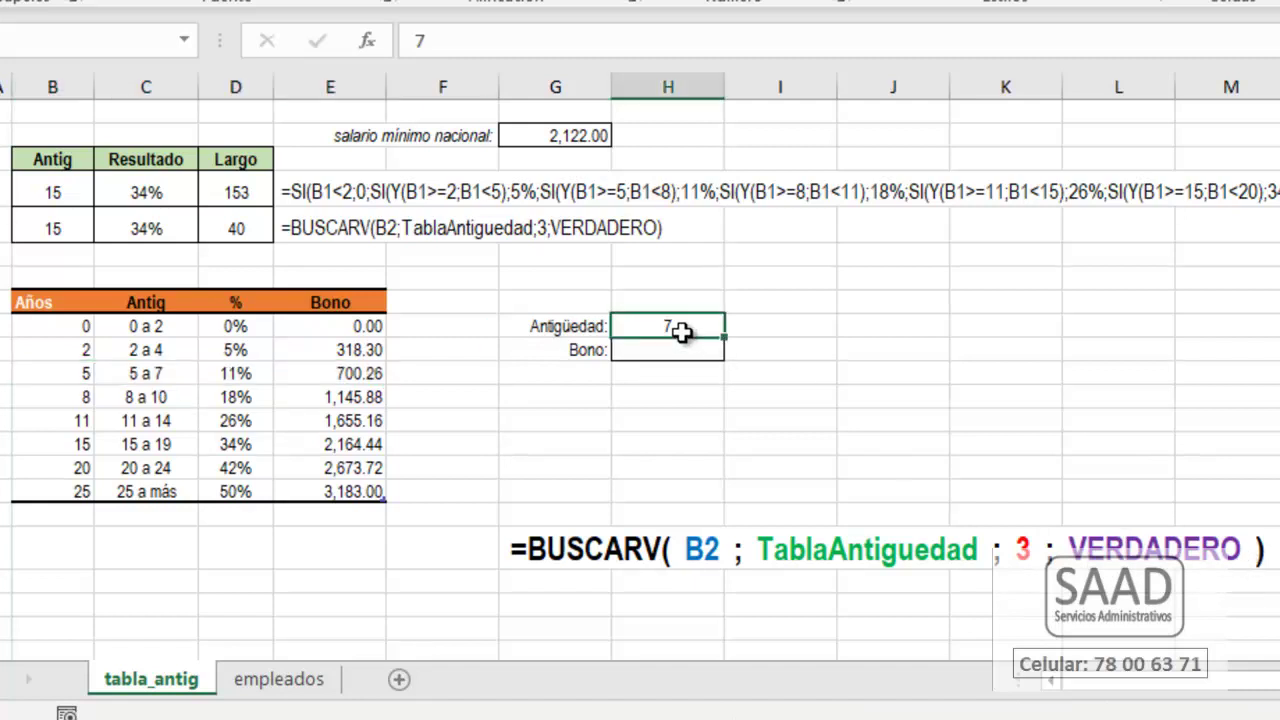
left_click(85, 329)
left_click_drag(52, 373, 331, 371)
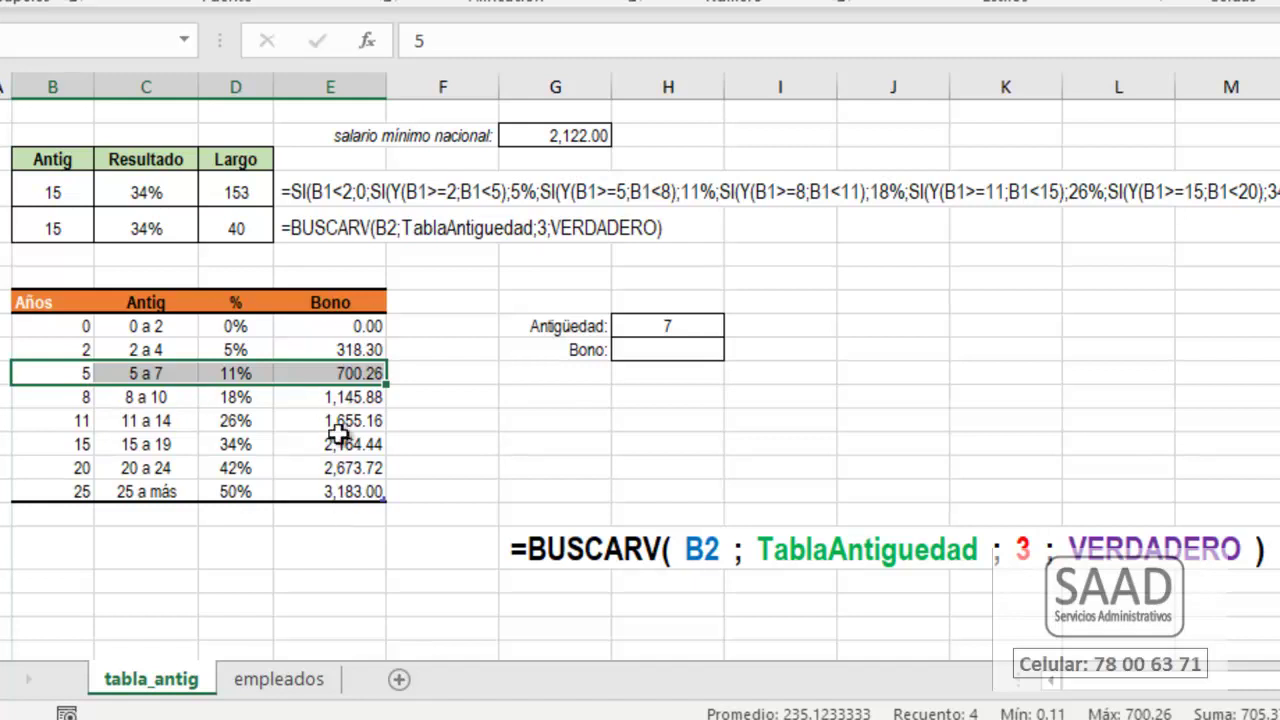
Look up the bonus in H10 with an exact match, using =BUSCARV(H9; TablaBonos; 4;FALSO).
left_click(648, 350)
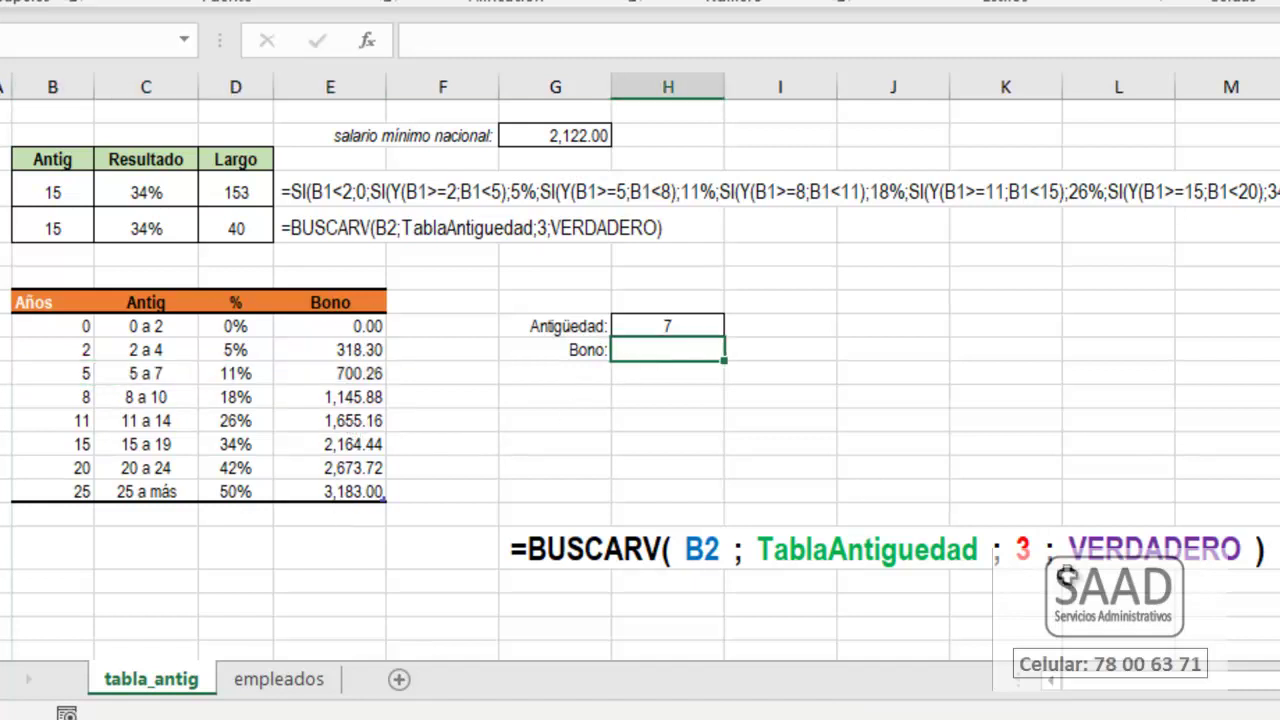
type("=bus")
key("Down")
key("Down")
key("Down")
key("Up")
key("Tab")
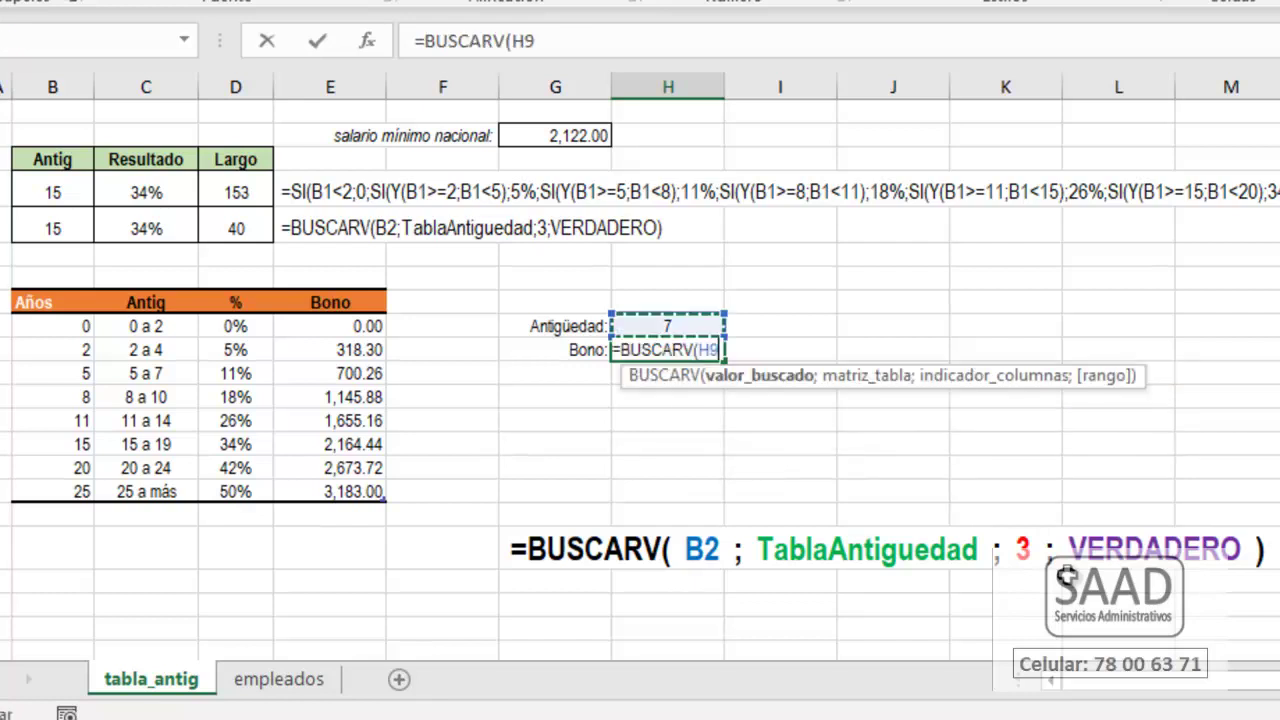
key("Up")
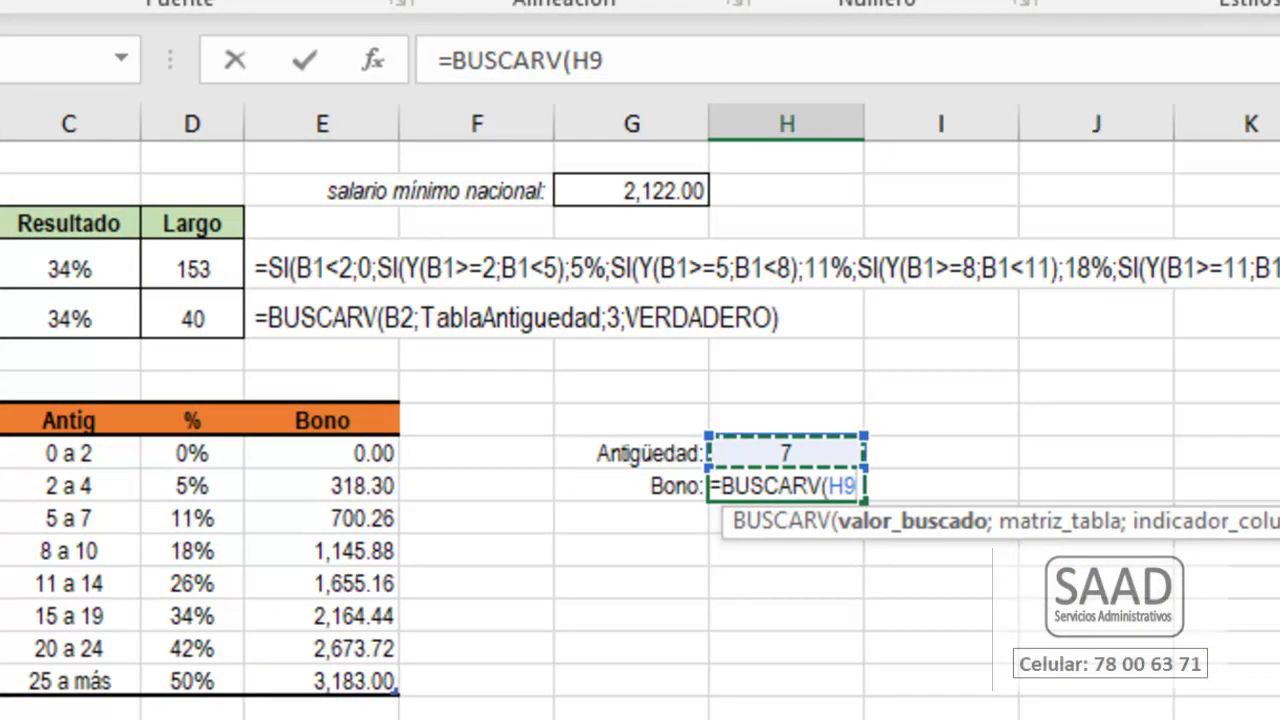
type("; ta")
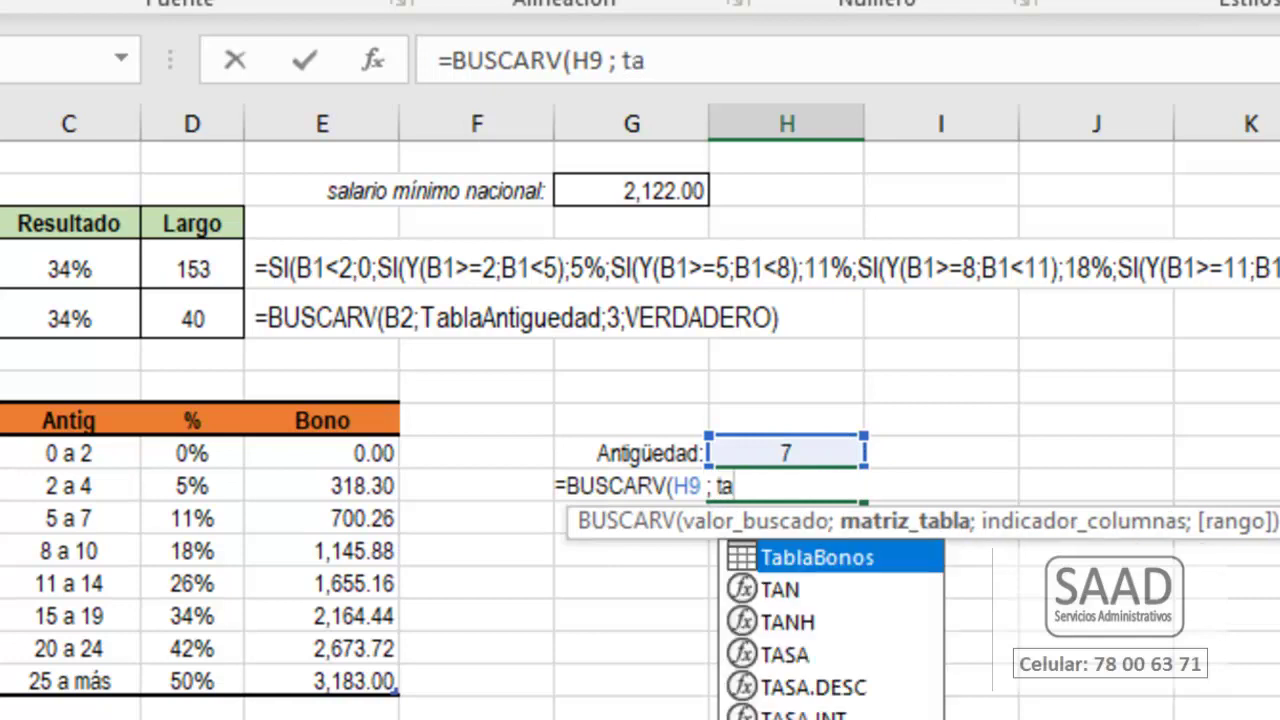
key("Tab")
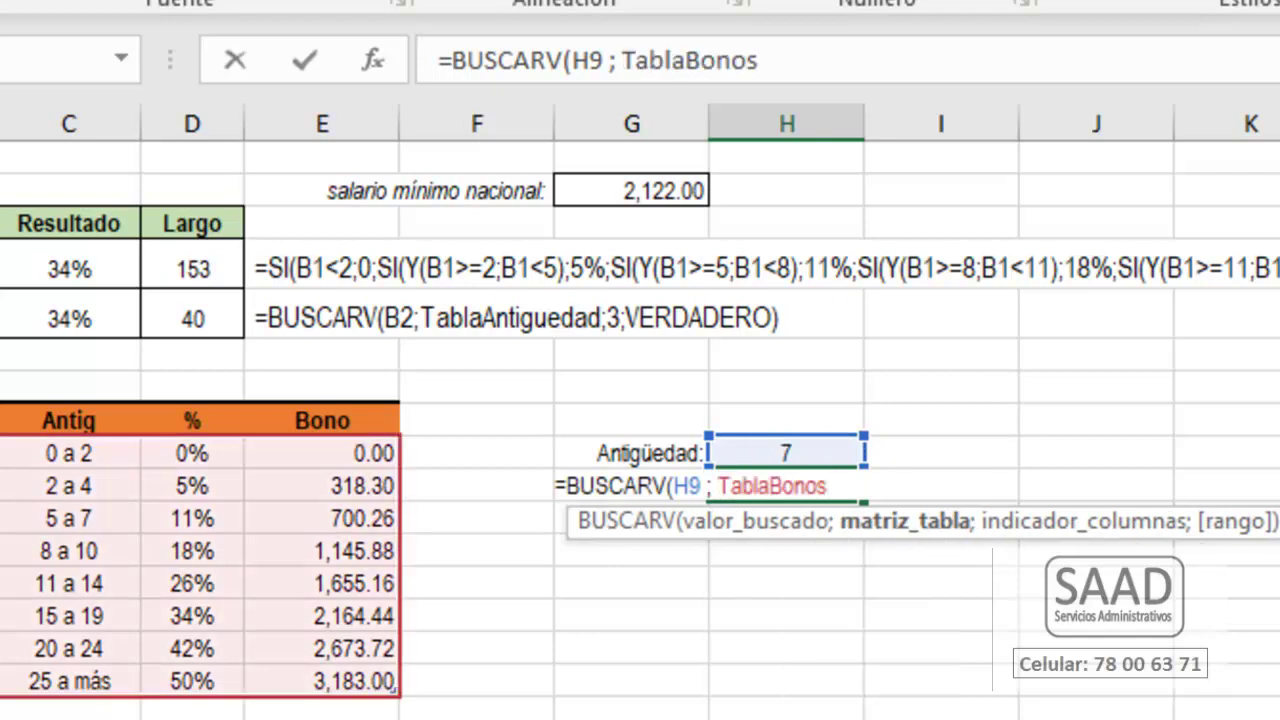
type("; 4")
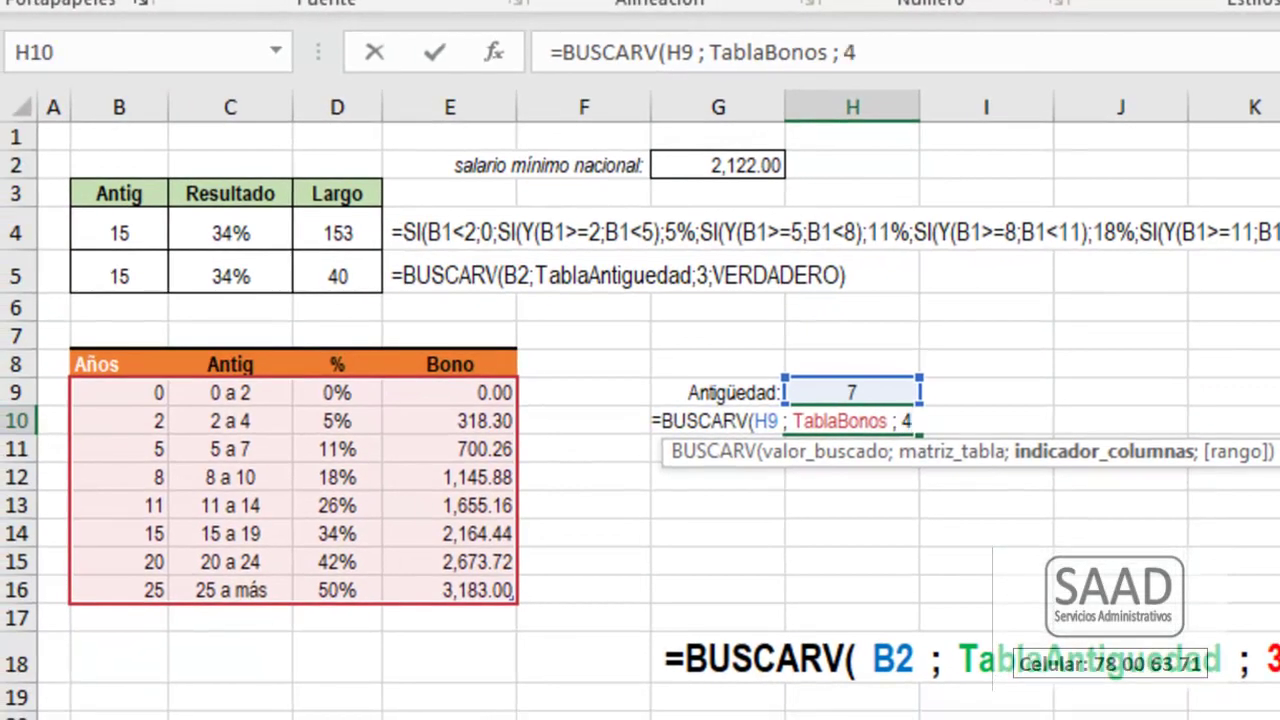
type(" ;")
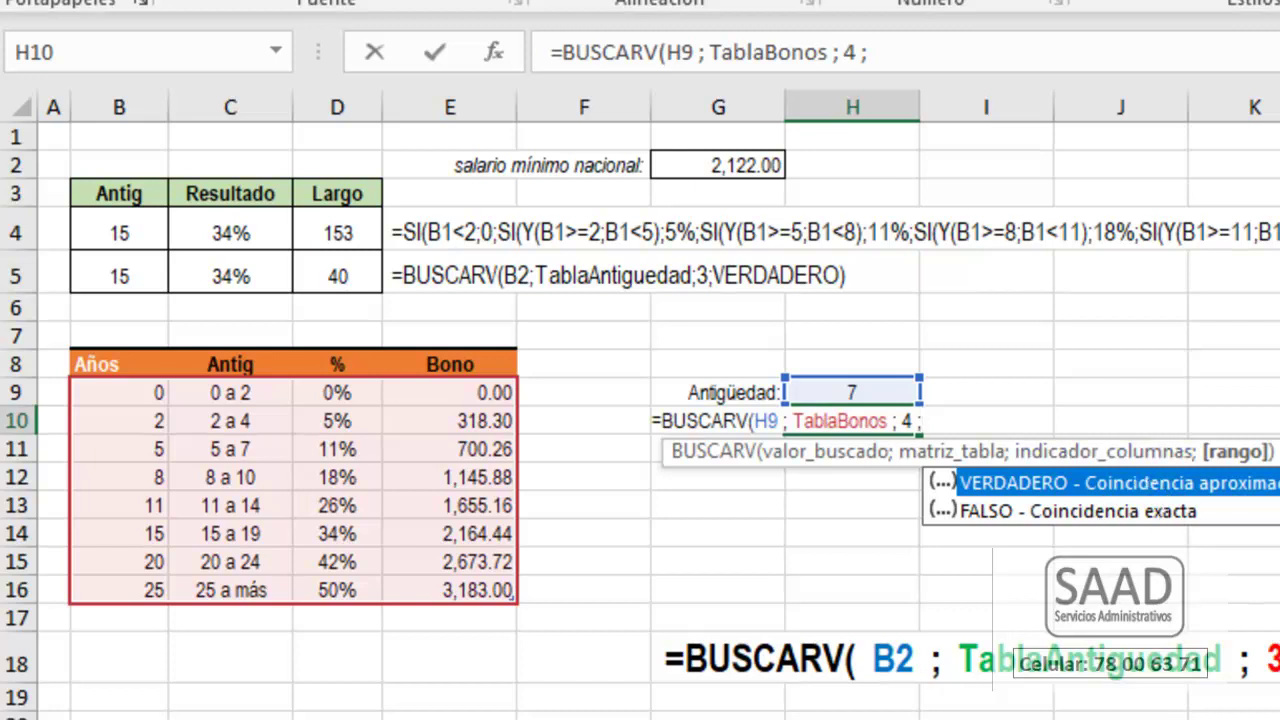
key("Down")
key("Tab")
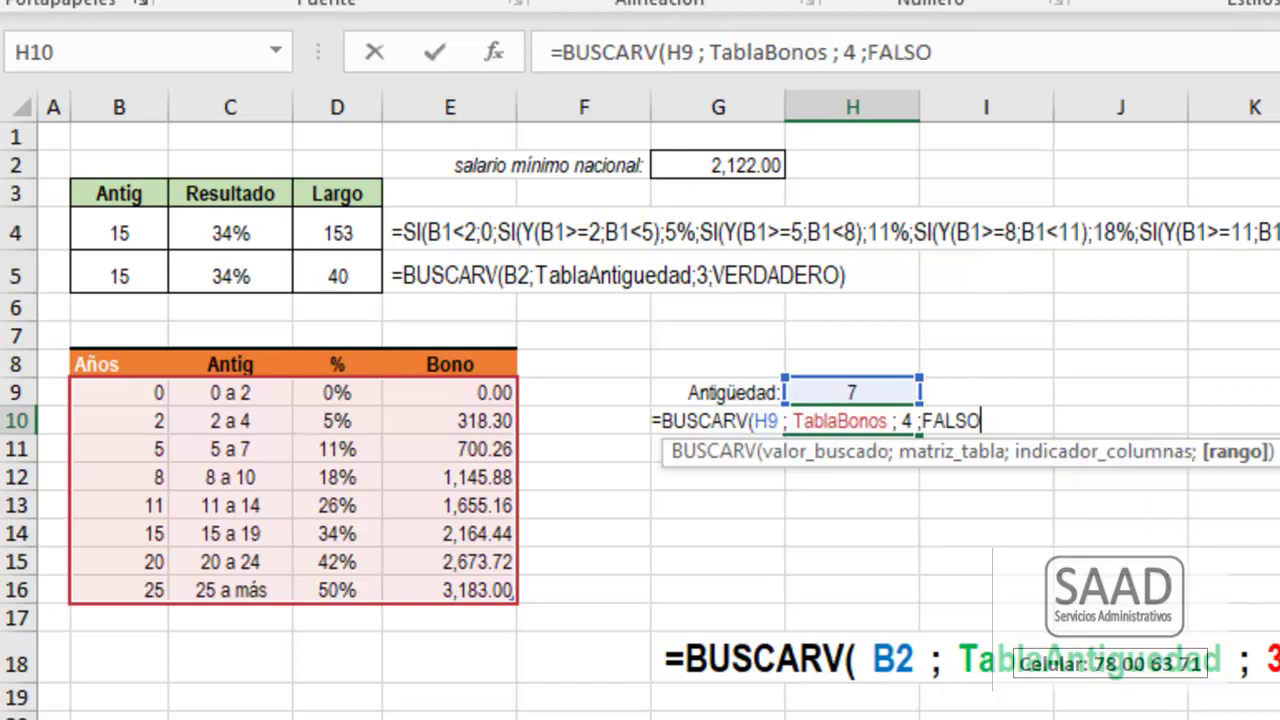
type(")")
key("Return")
Change the Antigüedad value in H9 to 5 to test the exact-match lookup.
key("Up")
key("Up")
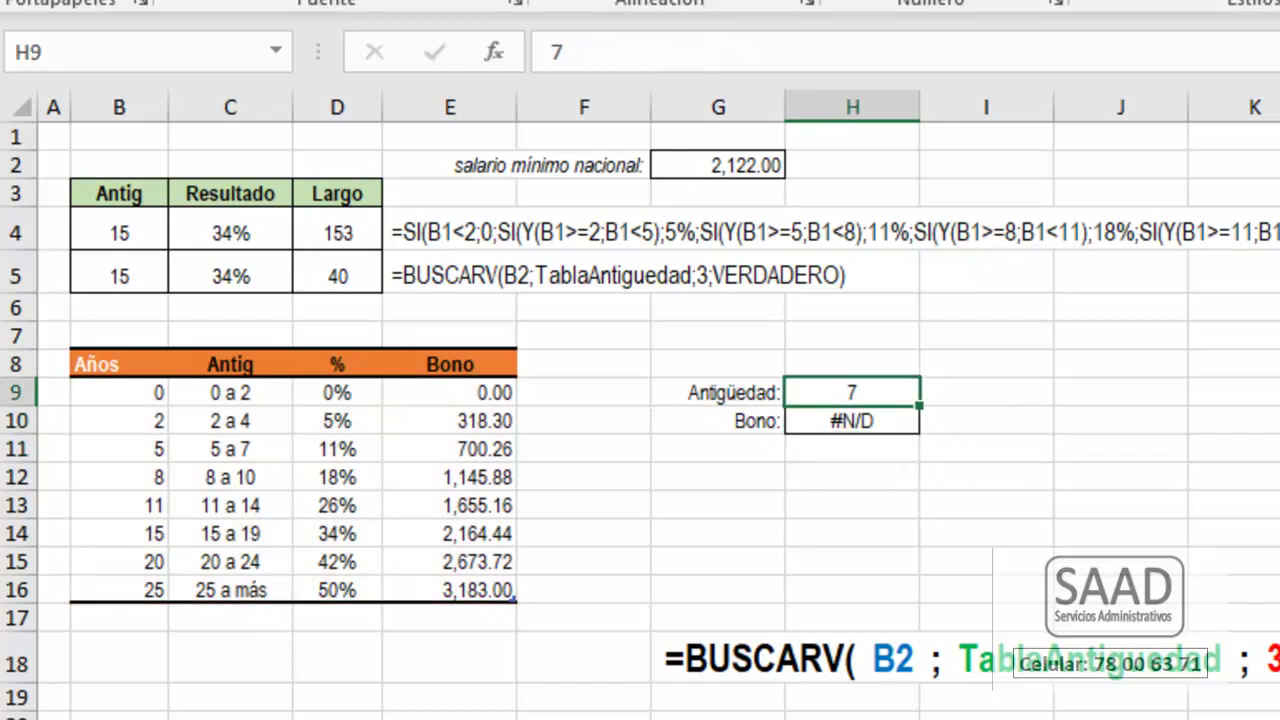
type("5")
key("Return")
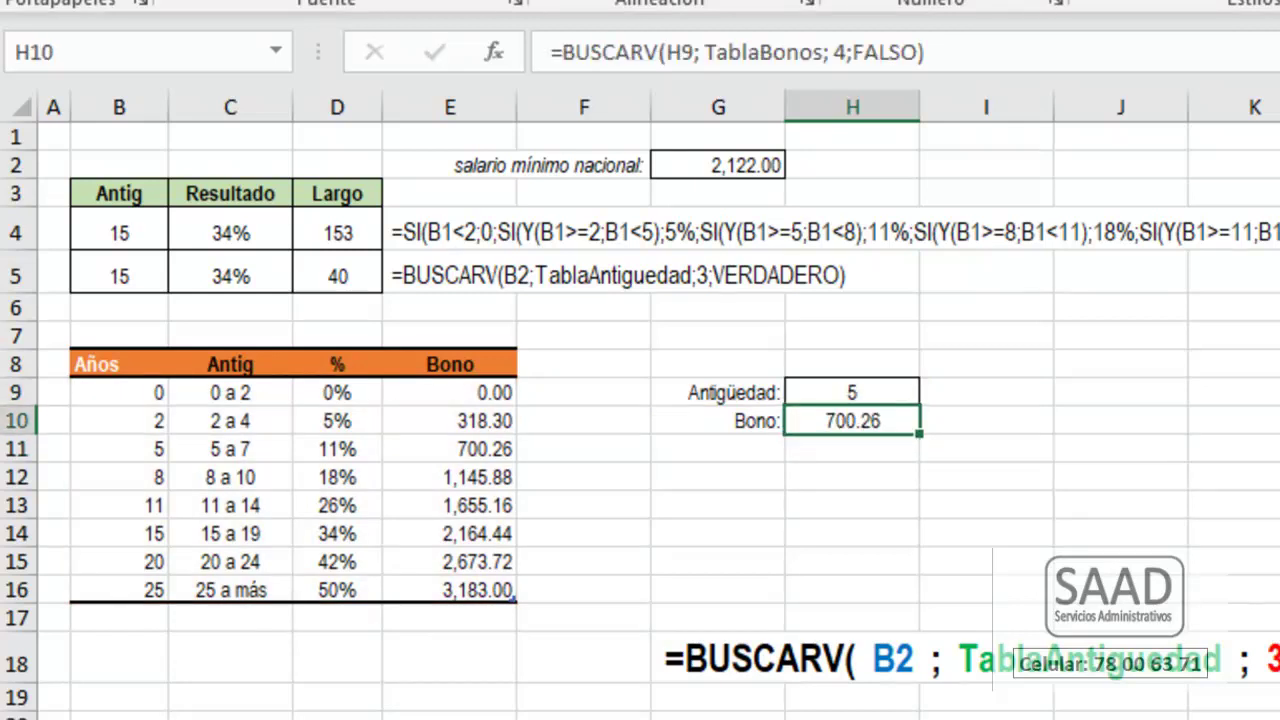
Compare the table row for 5 to 7 years with the bonus looked up in H10.
left_click_drag(114, 445, 420, 447)
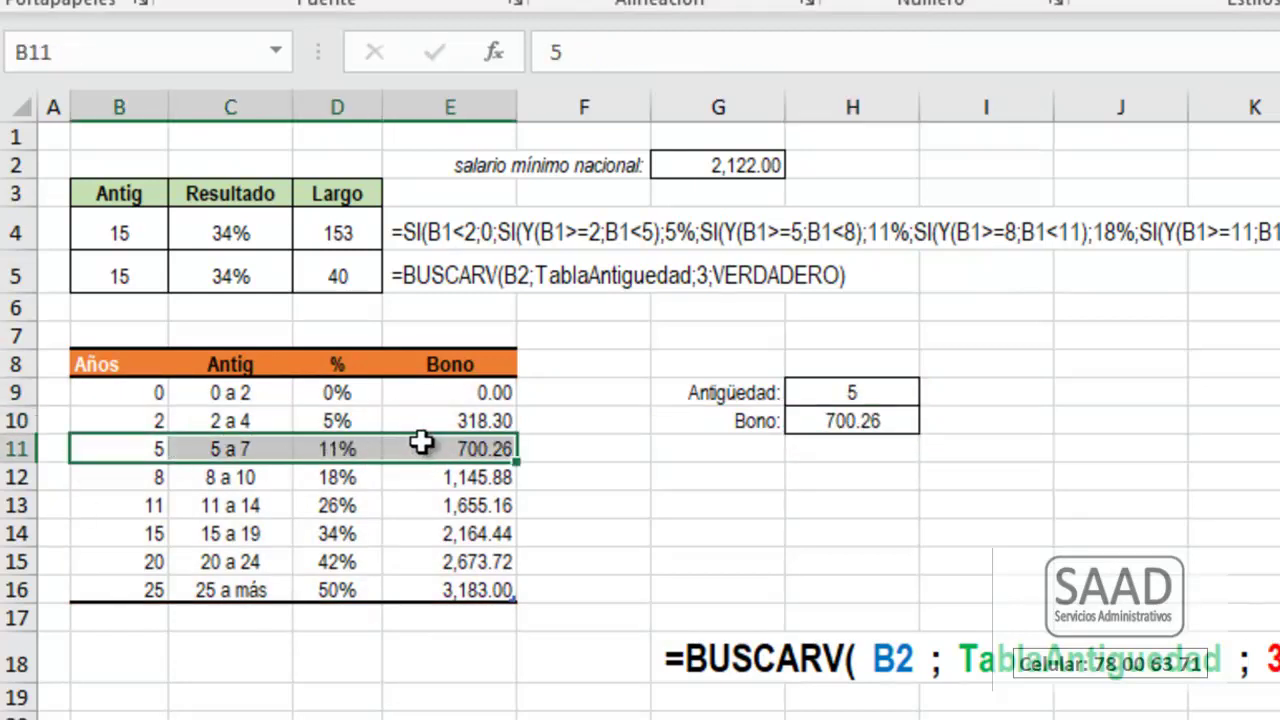
left_click(850, 426)
type("11")
key("Return")
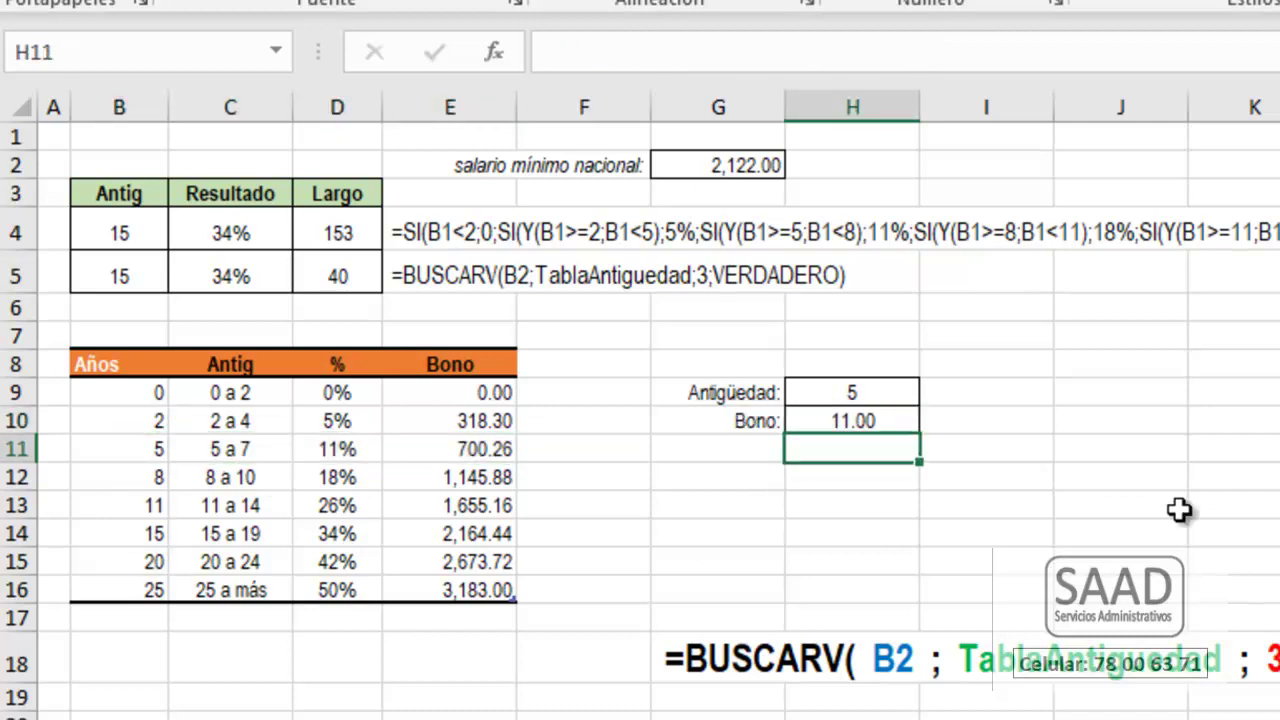
key("ctrl+z")
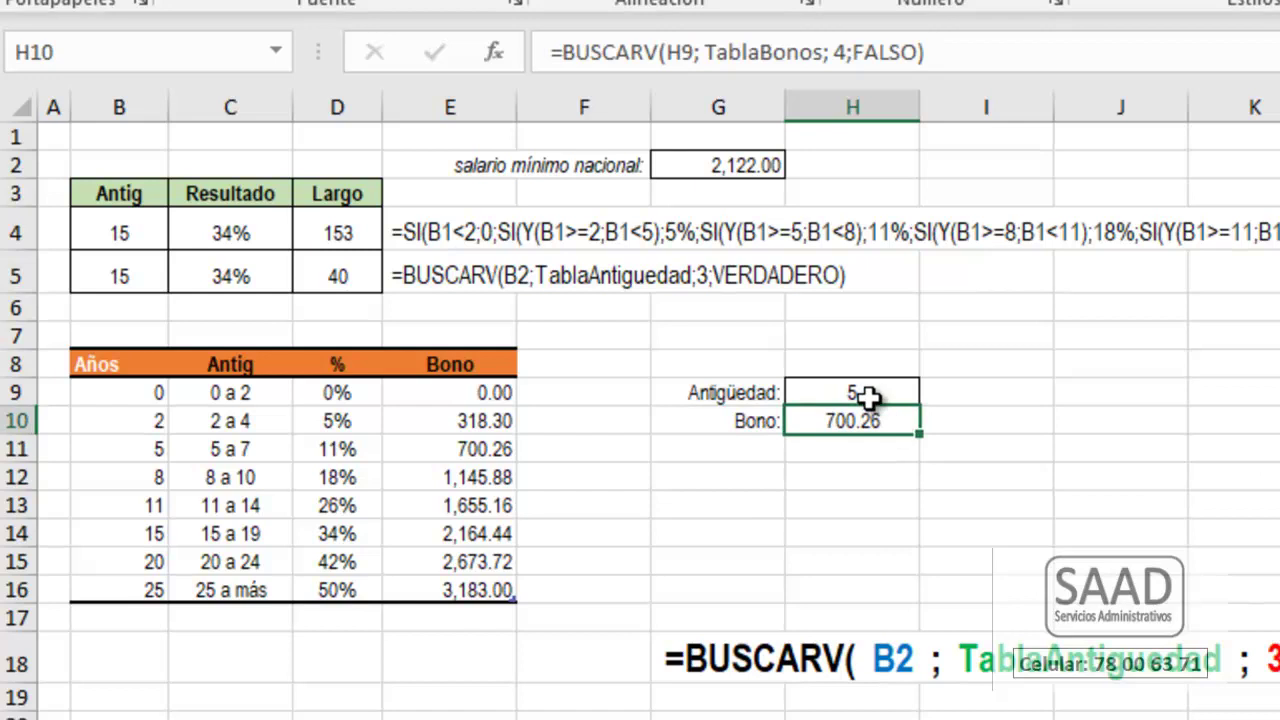
Set the Antigüedad value in H9 to 11 and compare the looked-up bonus with the table row for 11 to 14 years.
left_click(871, 396)
double_click(872, 397)
key("BackSpace")
type("11")
key("Return")
left_click(157, 505)
left_click_drag(157, 505, 431, 505)
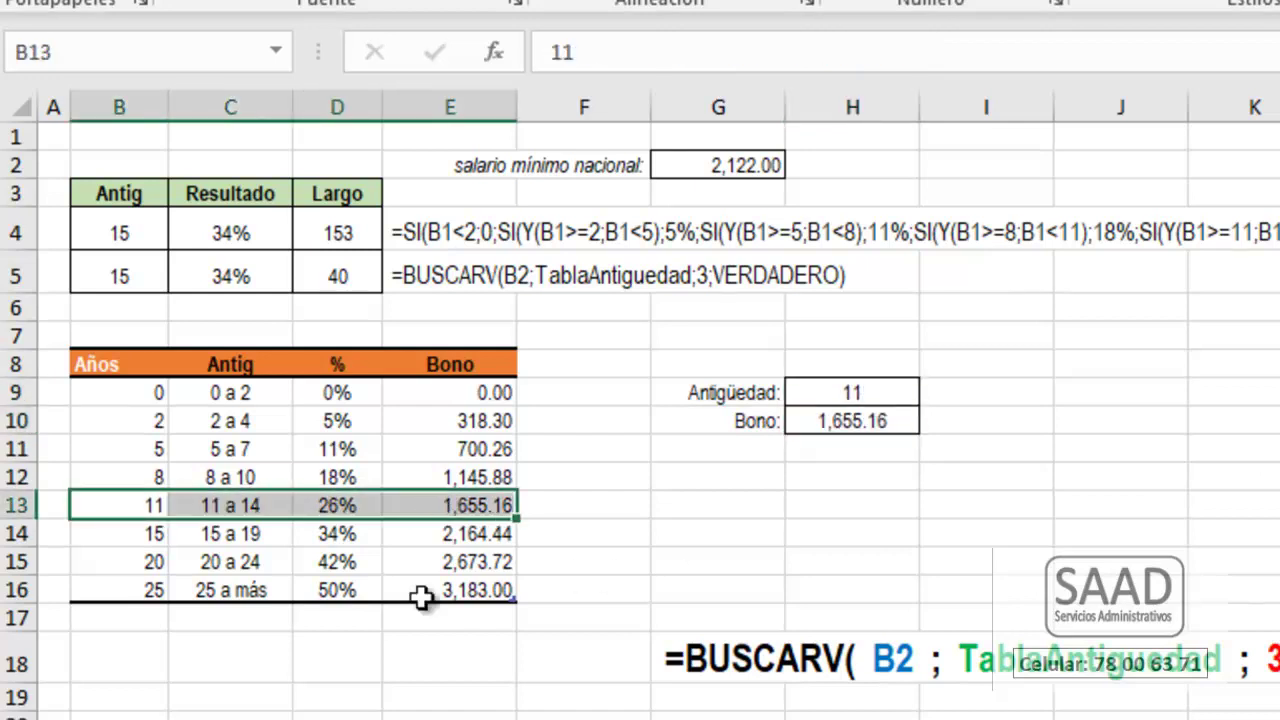
Set the Antigüedad value in H9 to 10 and check the Años and Antig columns for that value.
left_click(858, 400)
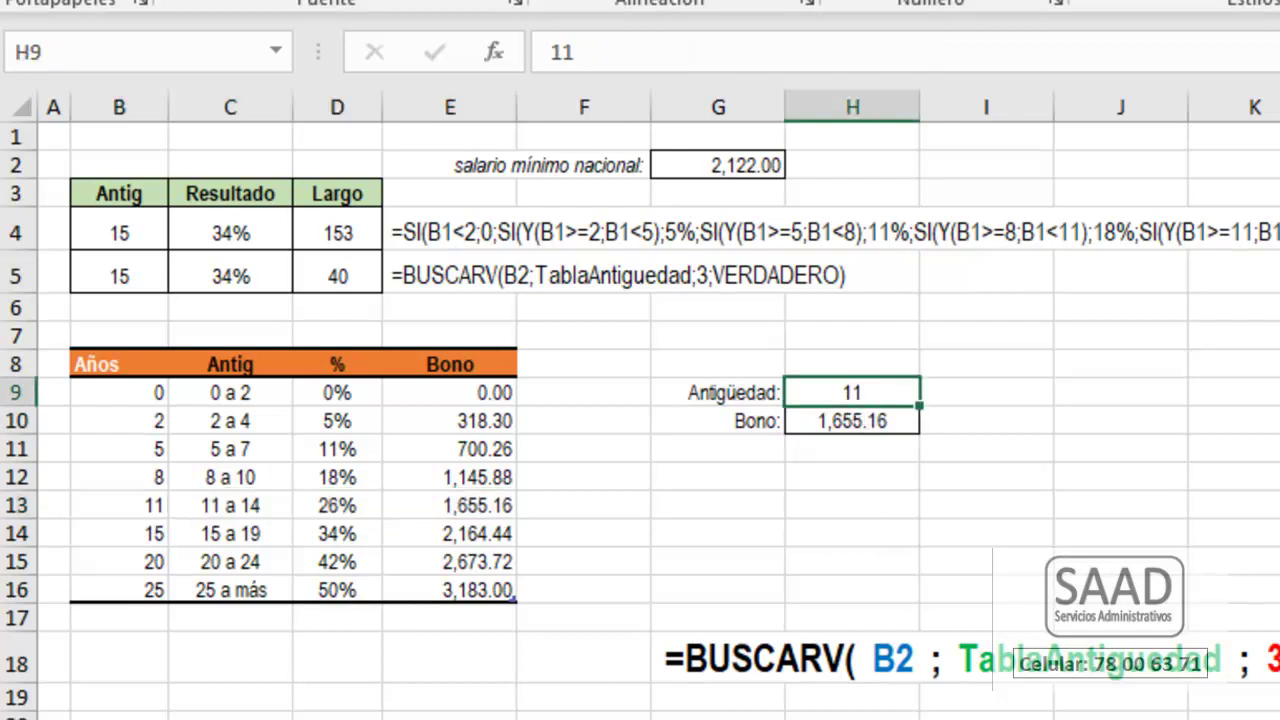
type("10")
key("Return")
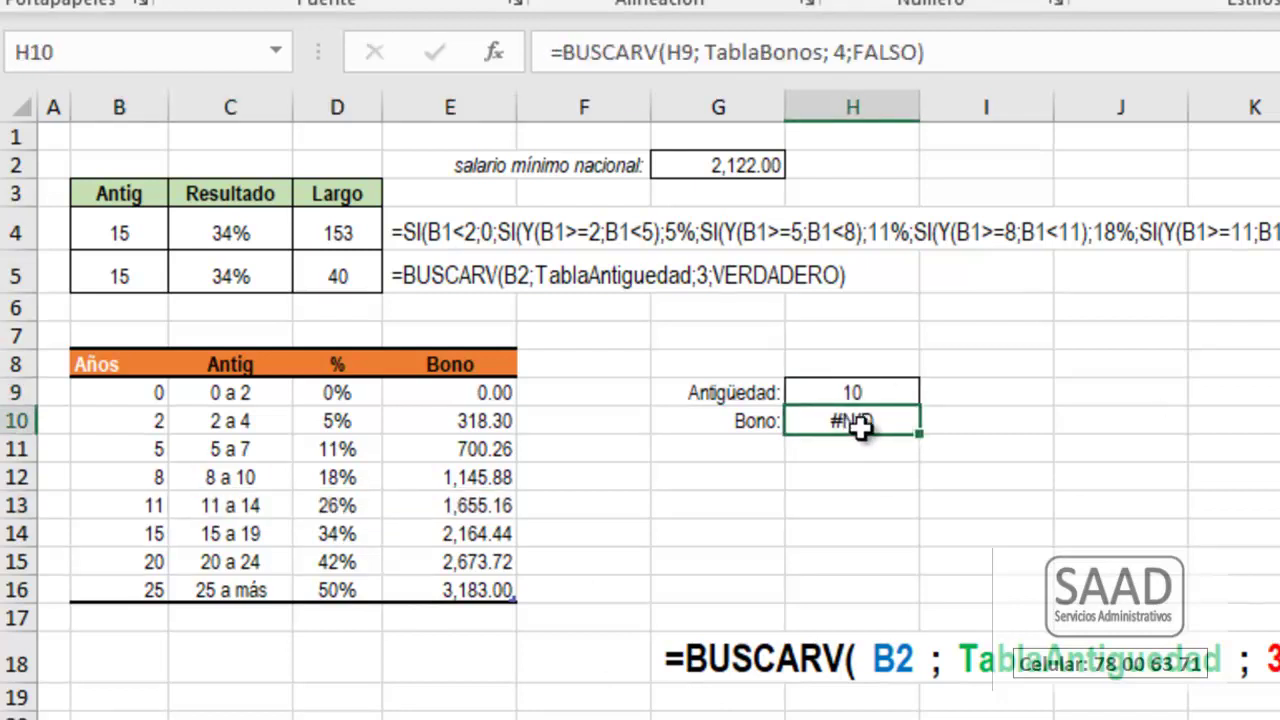
left_click_drag(150, 395, 171, 586)
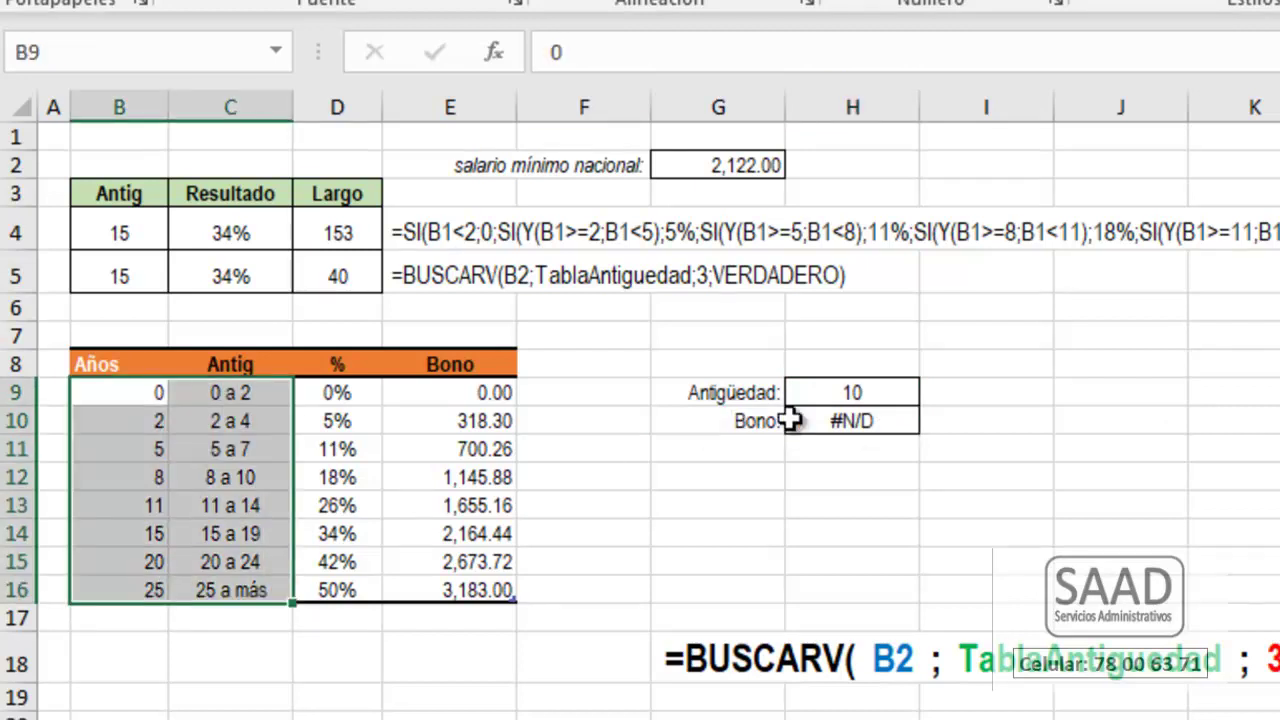
Switch the BUSCARV formula in H10 to an approximate match by replacing FALSO with VERDADERO.
left_click(857, 420)
double_click(865, 421)
double_click(938, 421)
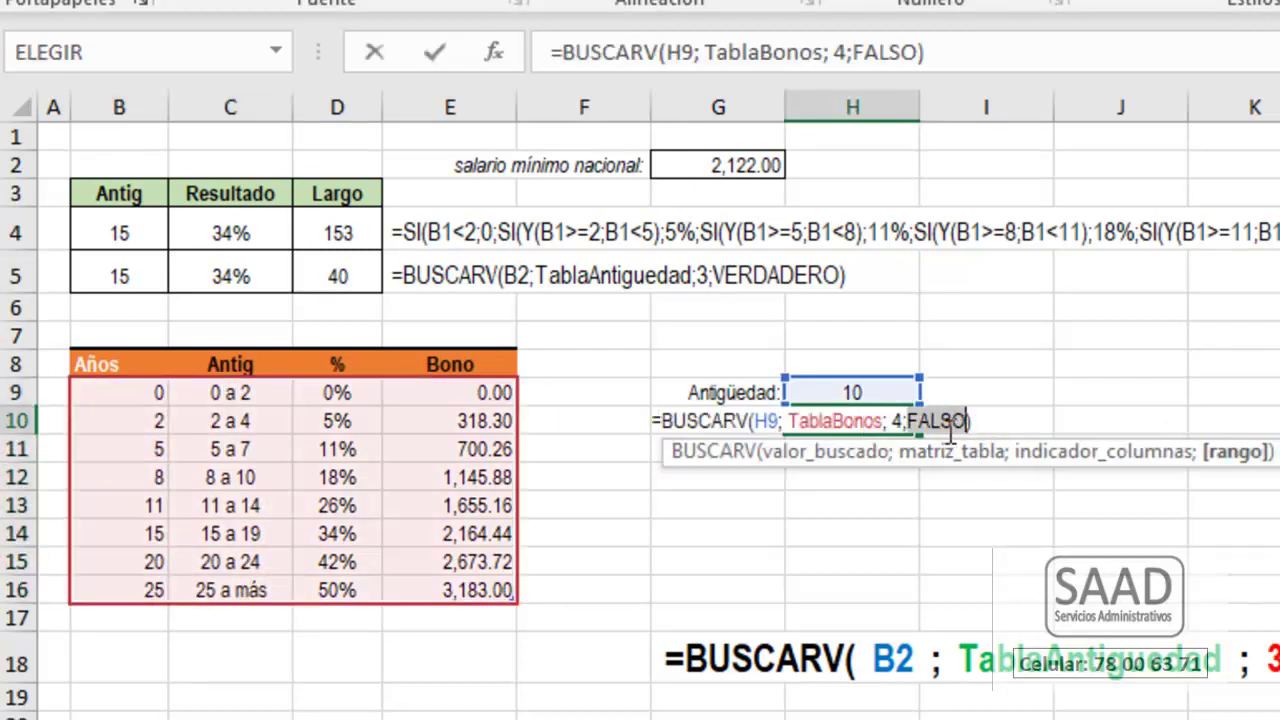
type("ve")
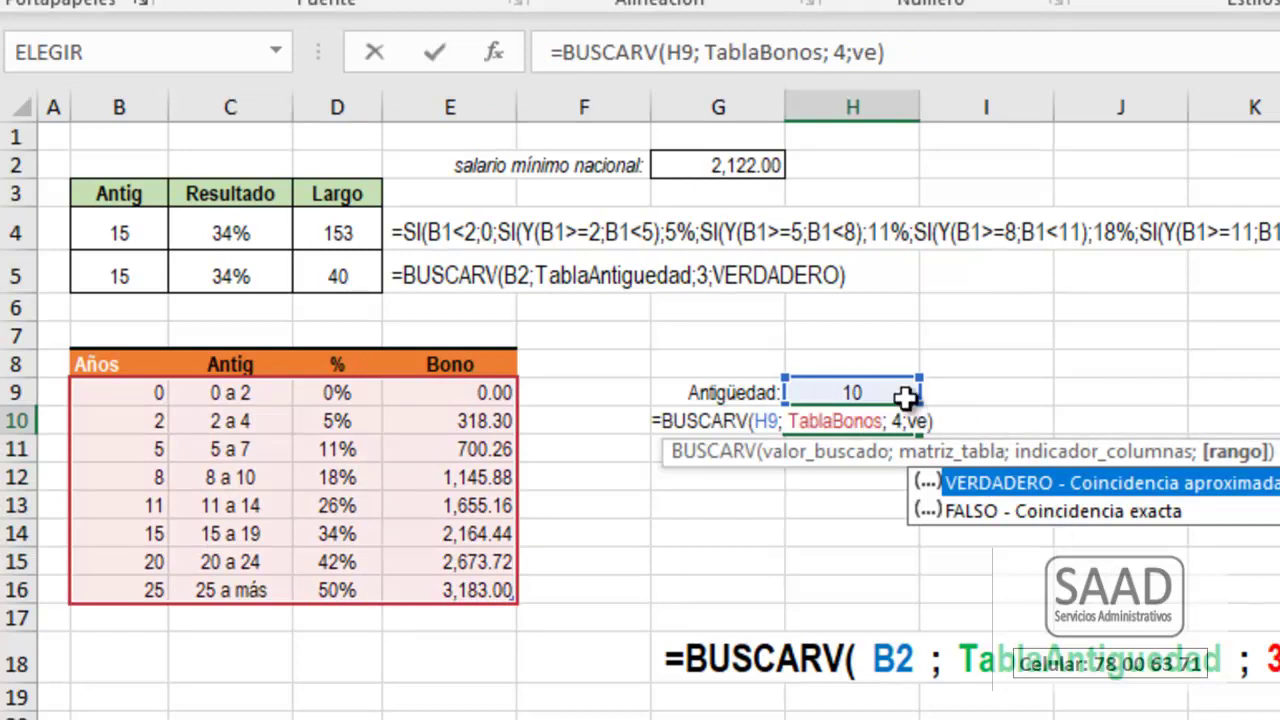
key("Tab")
key("Return")
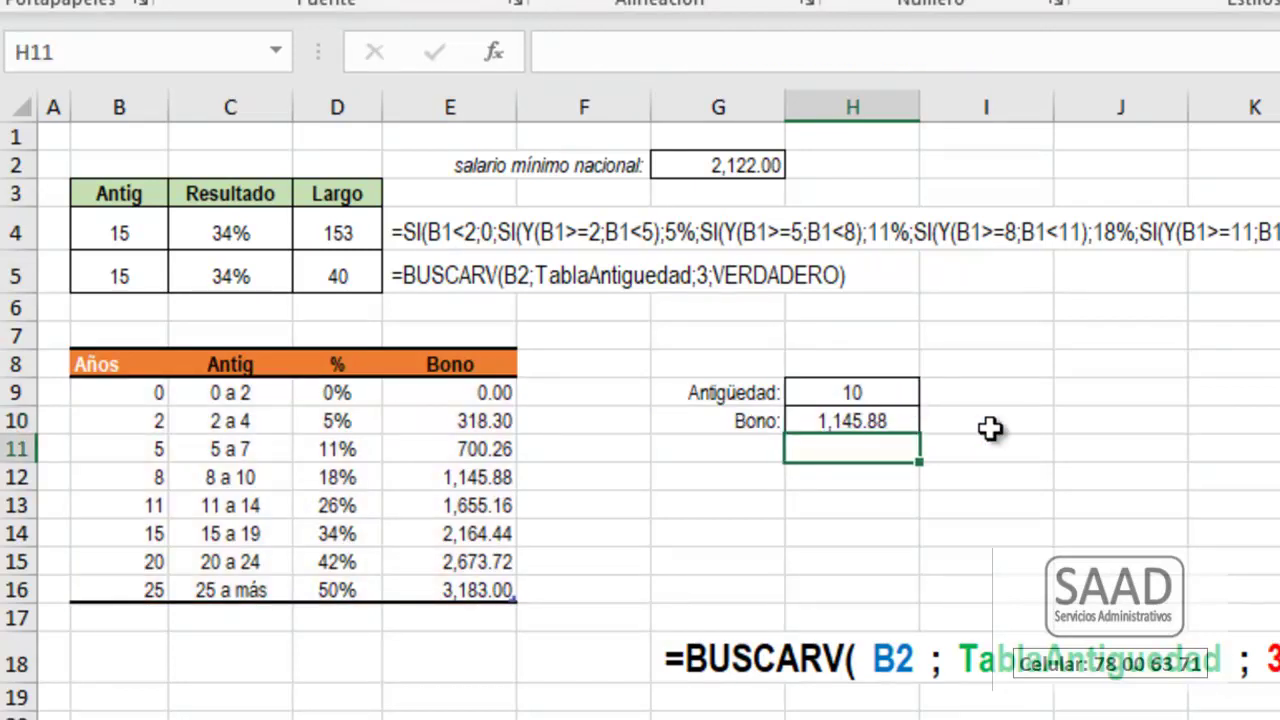
Compare the bonus and formula in H10 with the table rows for 8 to 10 and 11 to 14 years.
left_click_drag(149, 478, 462, 512)
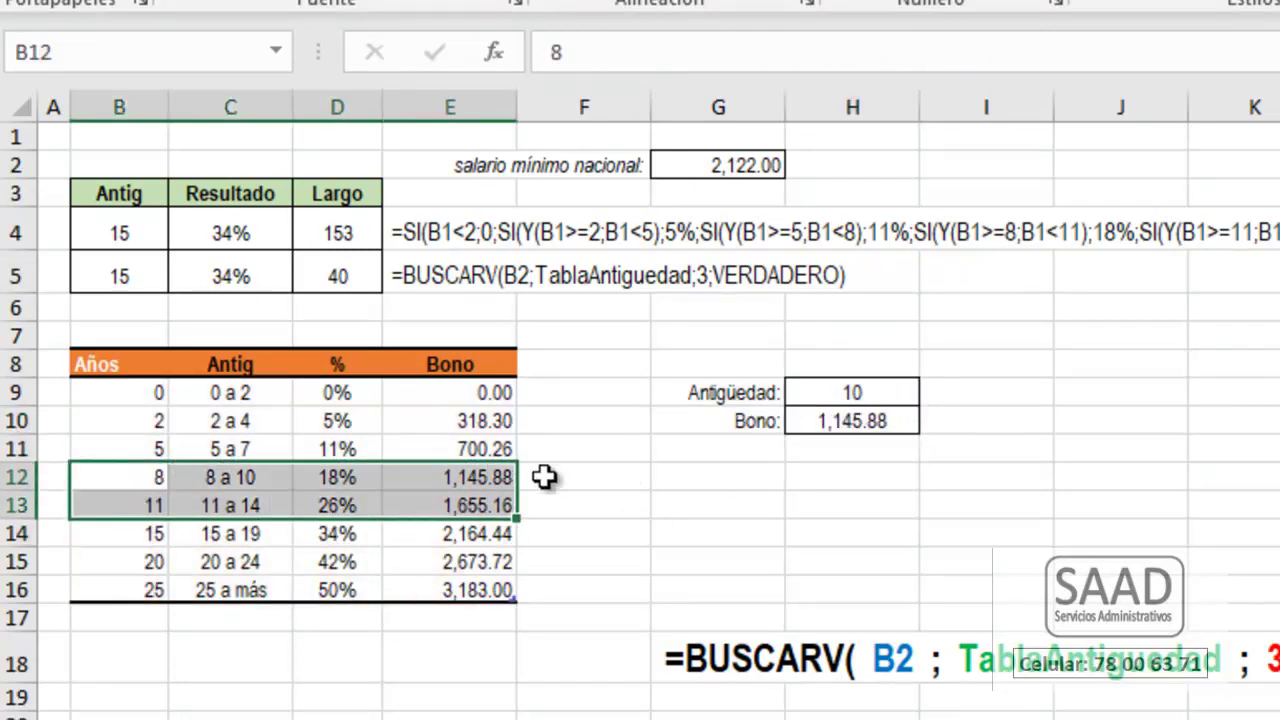
left_click_drag(114, 478, 458, 480)
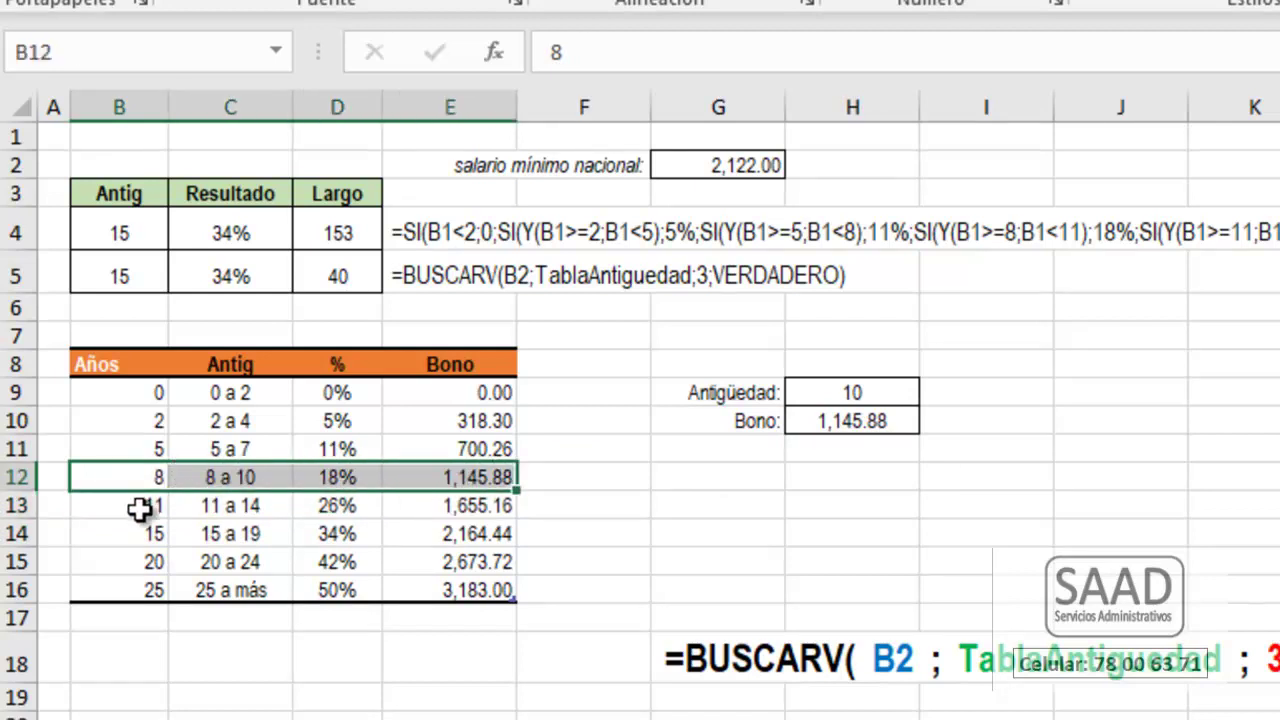
left_click(206, 477)
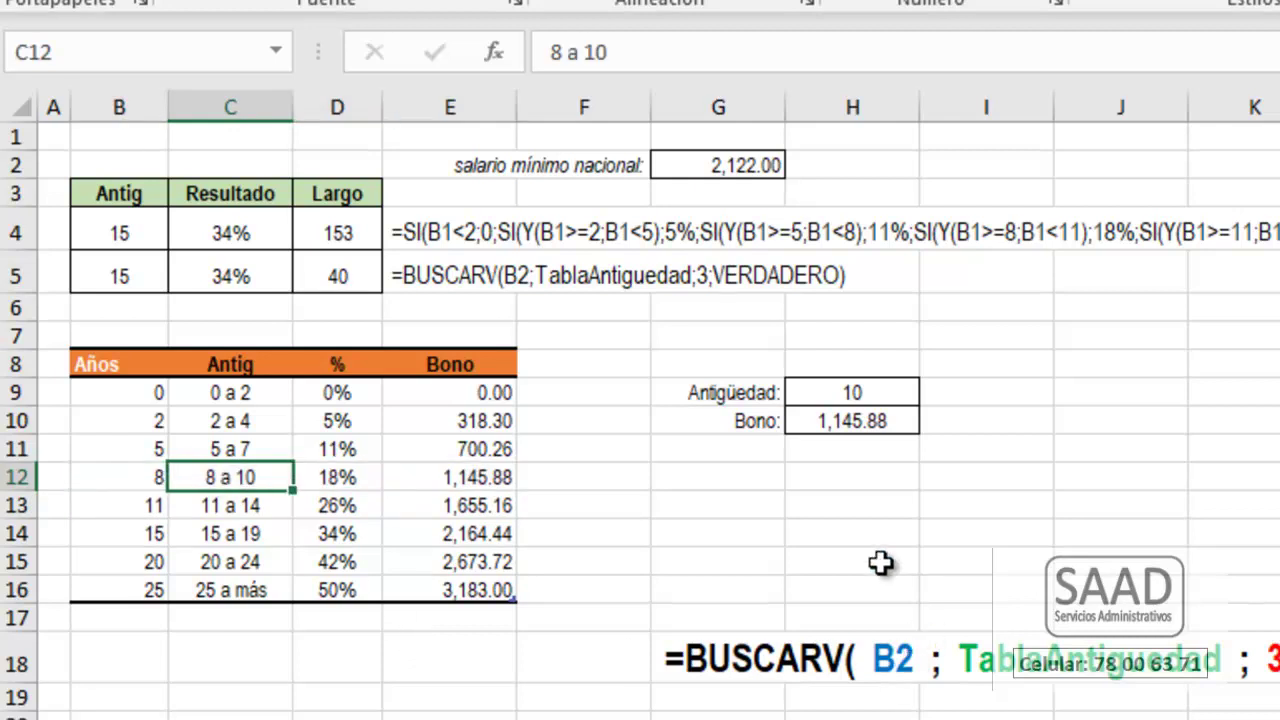
double_click(850, 419)
key("Escape")
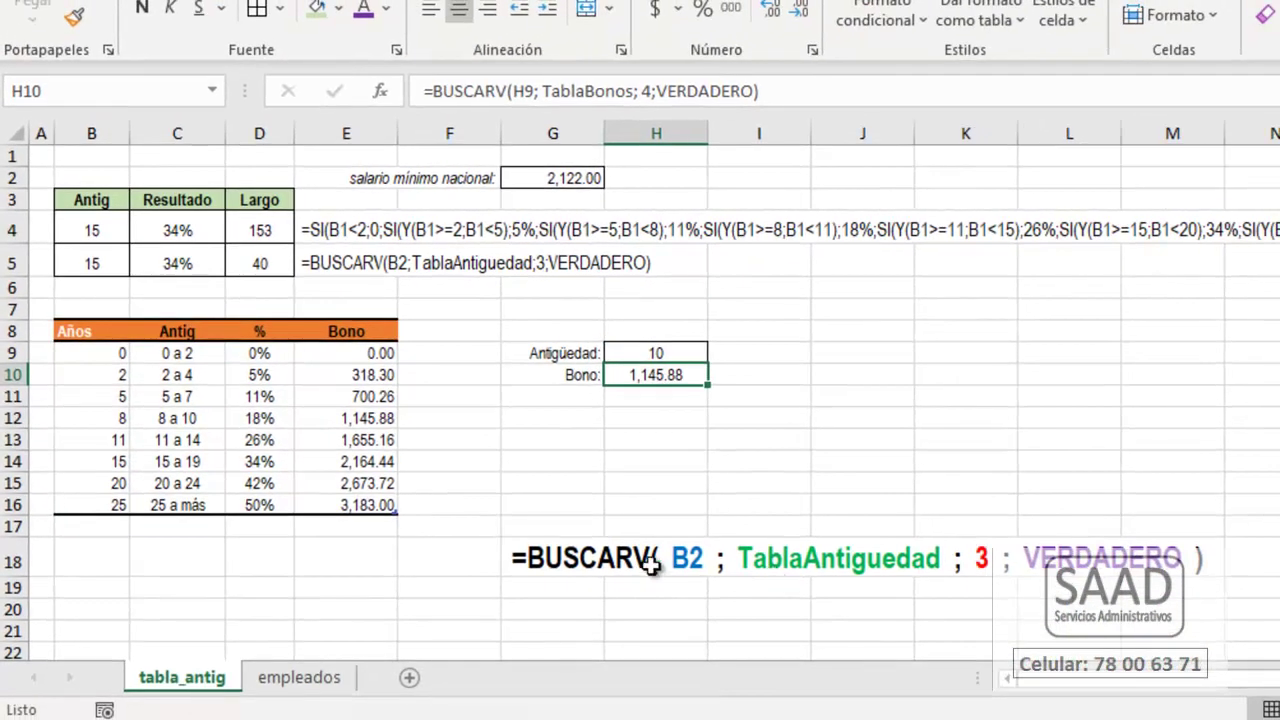
Replace TablaAntiguedad with TablaBonos in the sample BUSCARV formula text in G18.
left_click(537, 560)
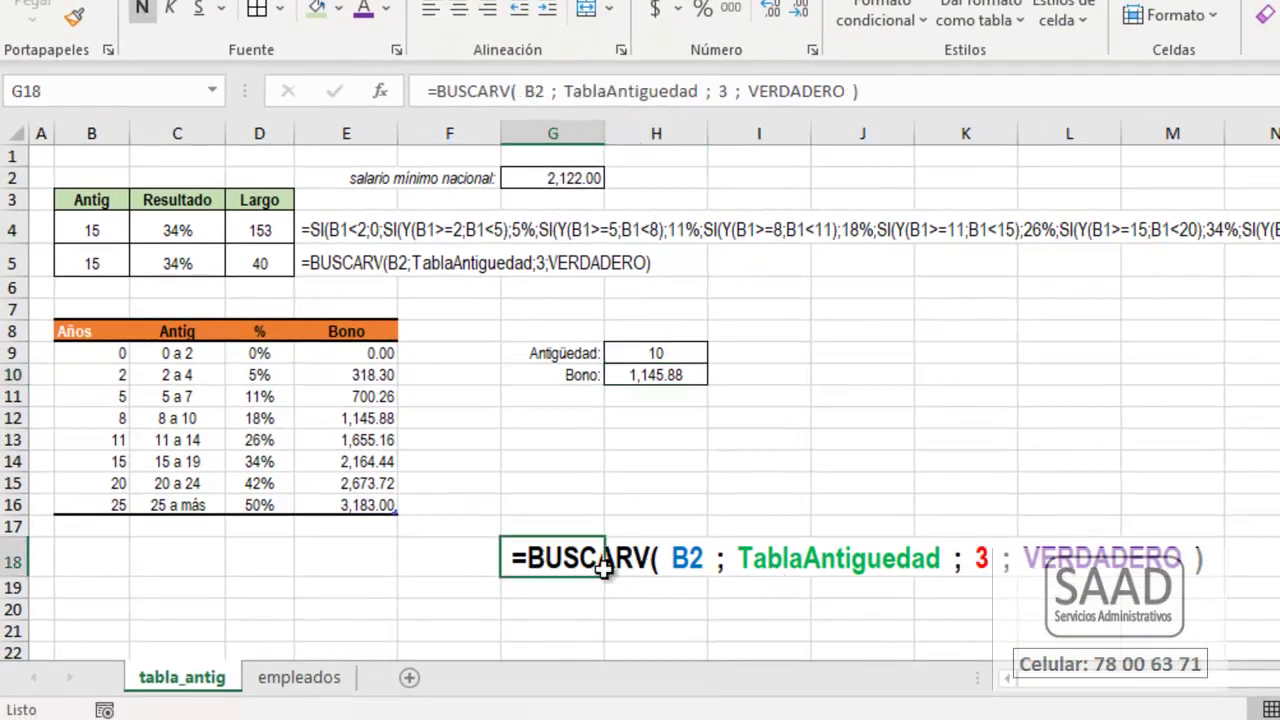
double_click(508, 560)
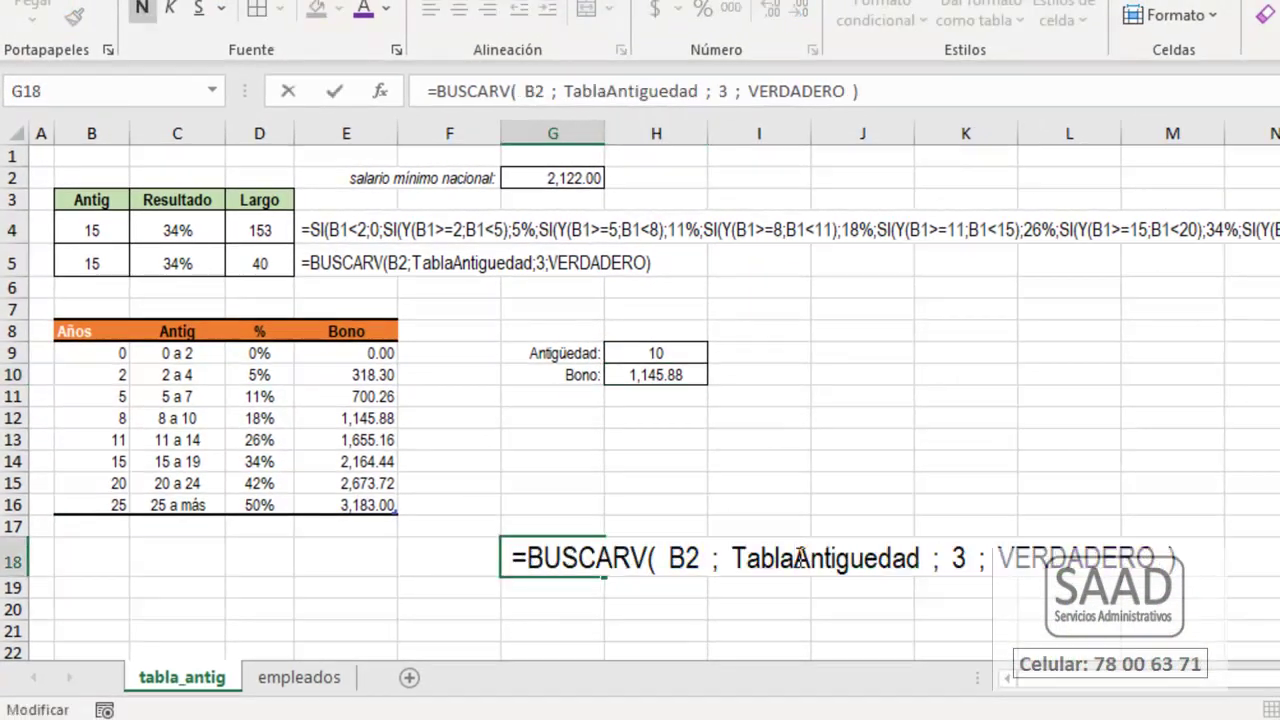
type("Bonos")
key("Delete")
key("Delete")
key("Delete")
key("Delete")
key("Delete")
key("Delete")
key("Delete")
key("Delete")
key("Delete")
key("Delete")
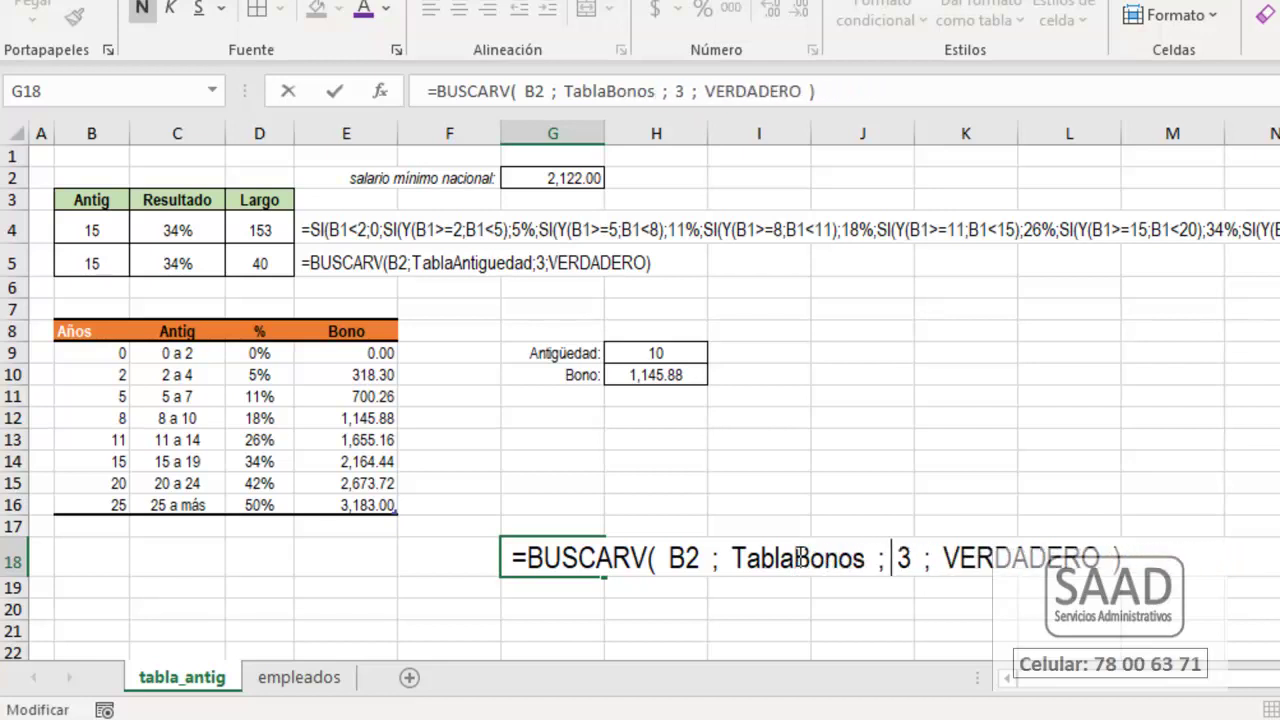
Change the column number in the sample formula text in G18 to 4.
type("4")
key("Left")
key("BackSpace")
key("Return")
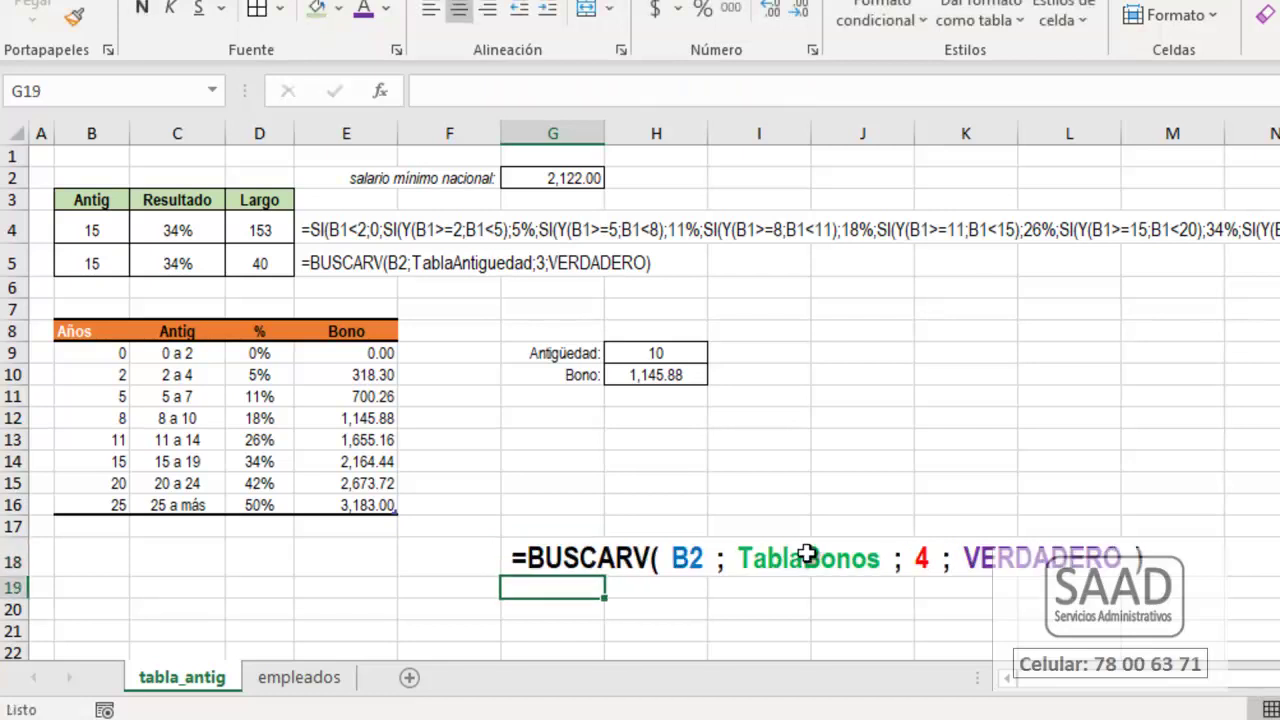
On the empleados sheet, format the employee data $B$4:$R$24 as a green-styled table with headers.
left_click(290, 678)
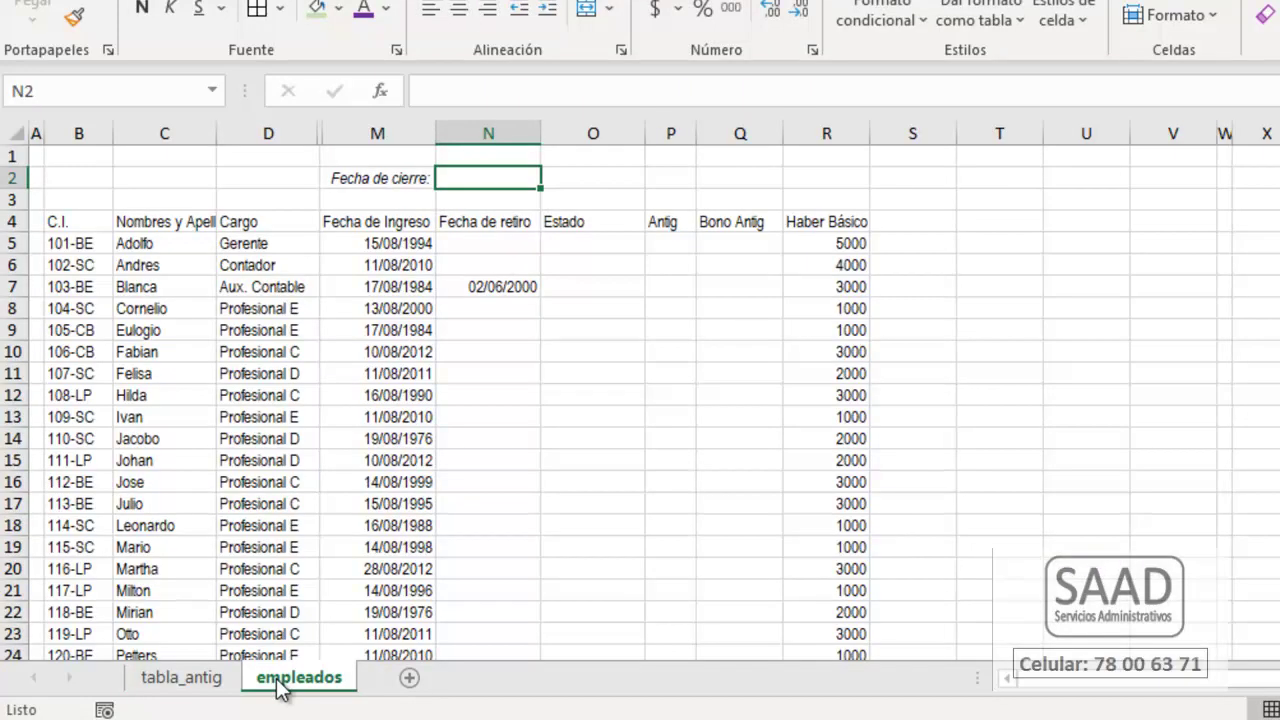
left_click(724, 249)
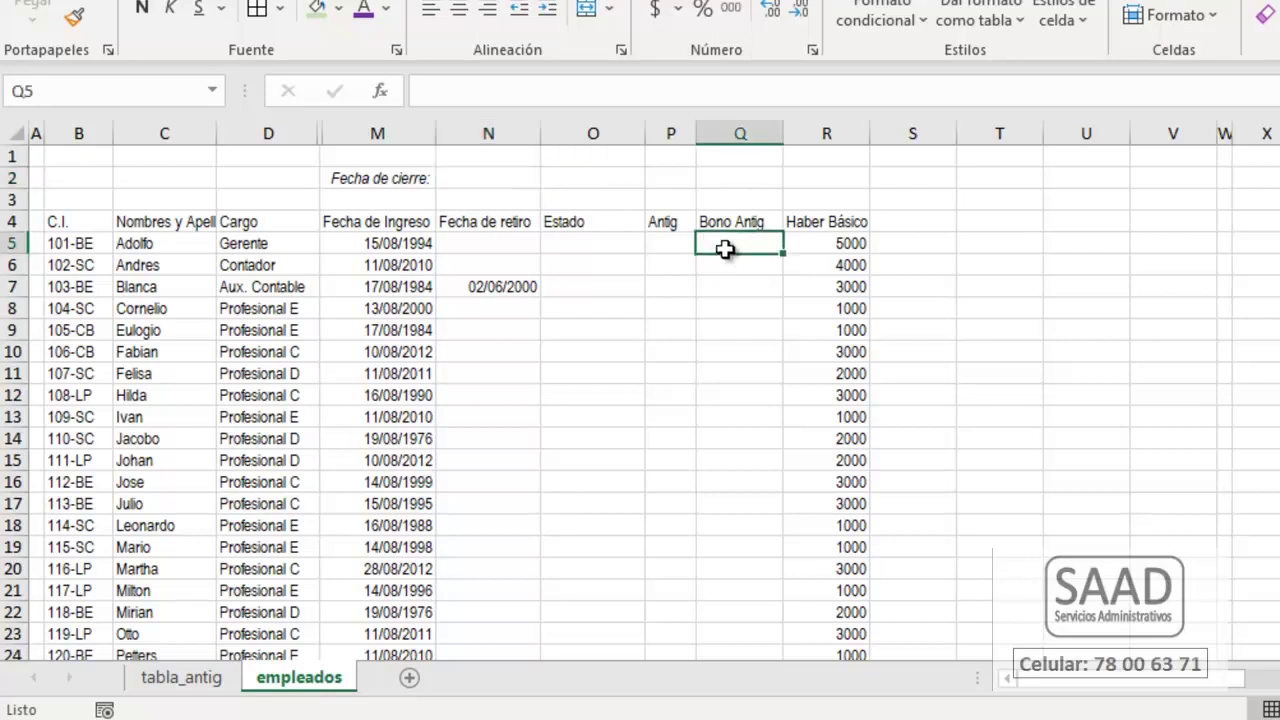
left_click(664, 252)
left_click(300, 285)
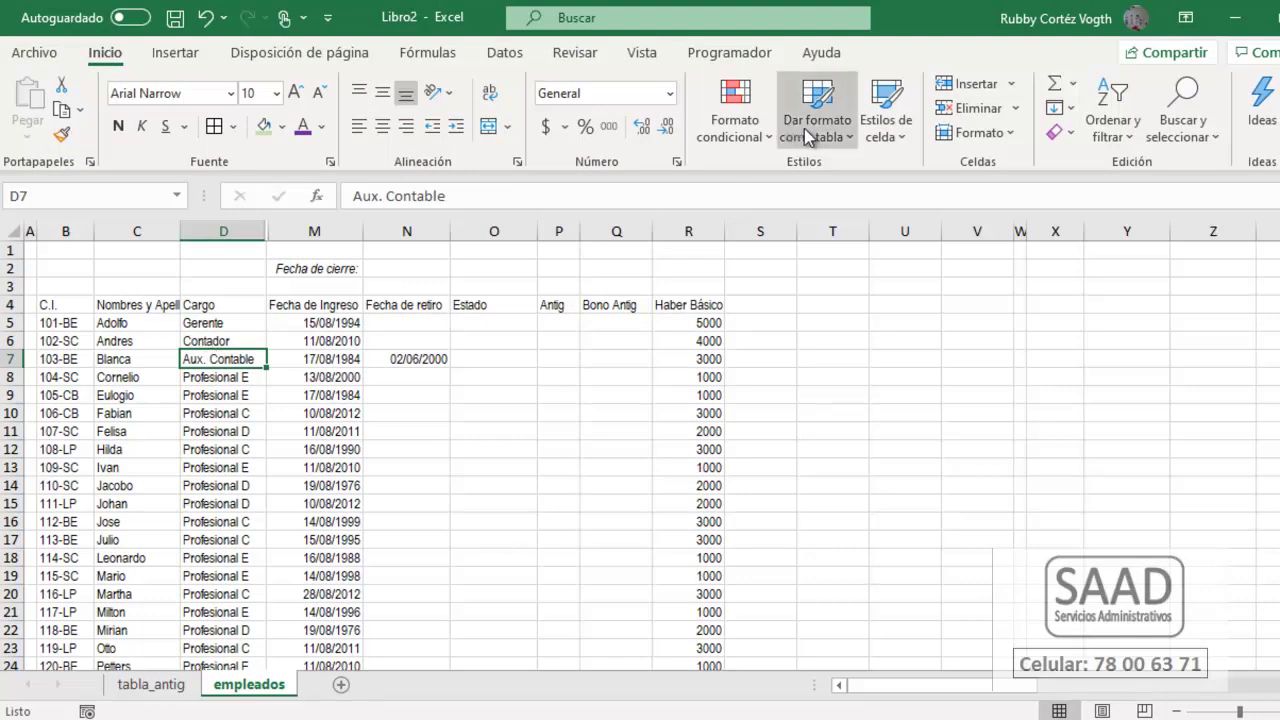
left_click(803, 128)
left_click(1249, 326)
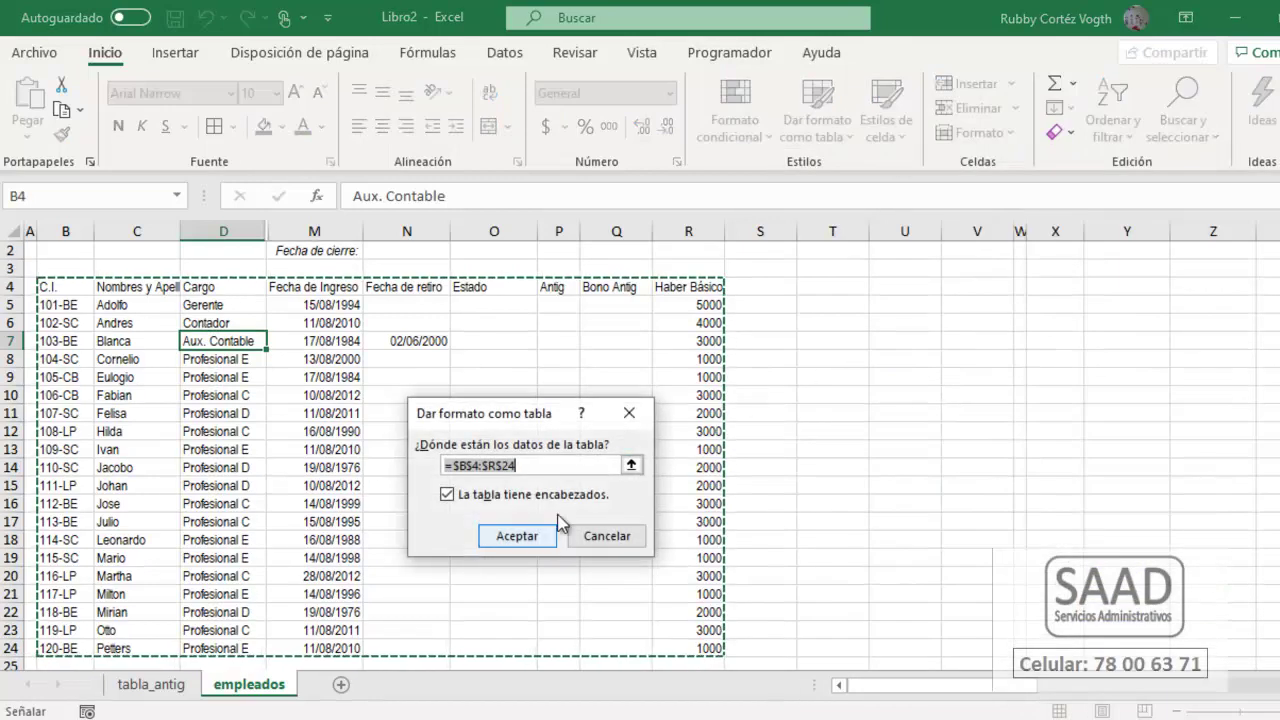
left_click(517, 536)
Name the employee table TablaEmpleados and remove the filter buttons from its header row.
left_click(180, 431)
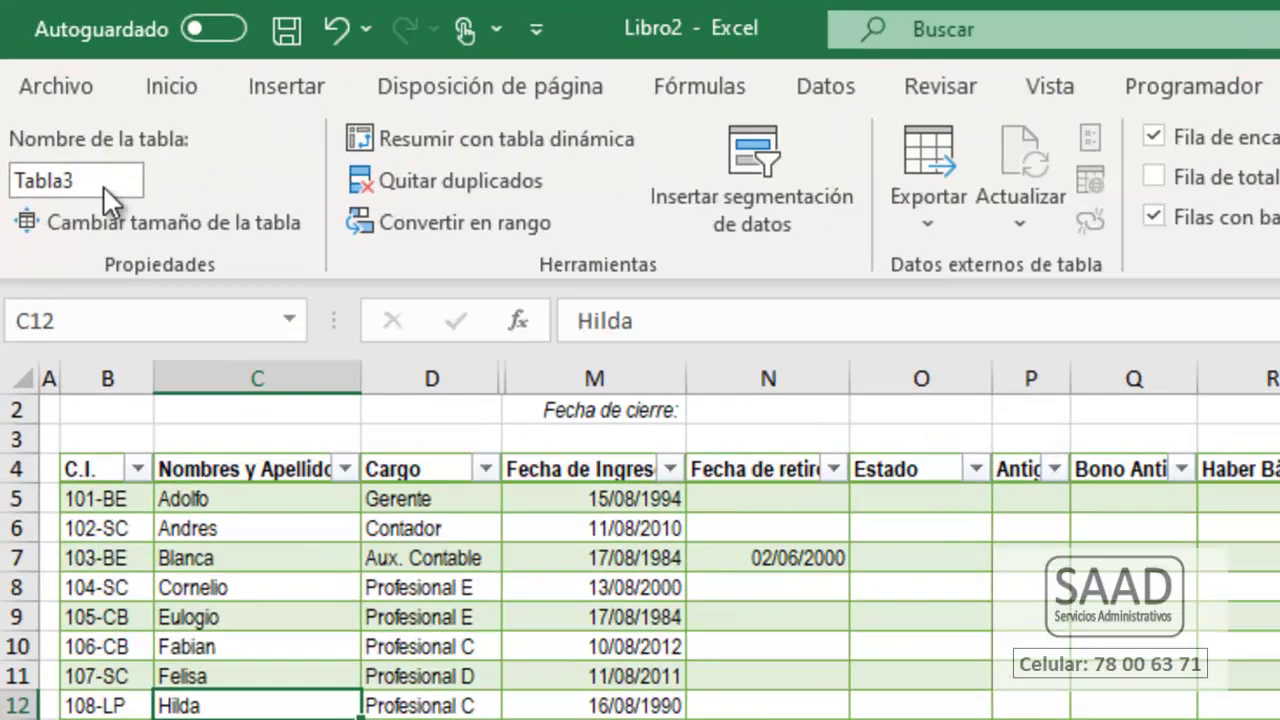
left_click(108, 184)
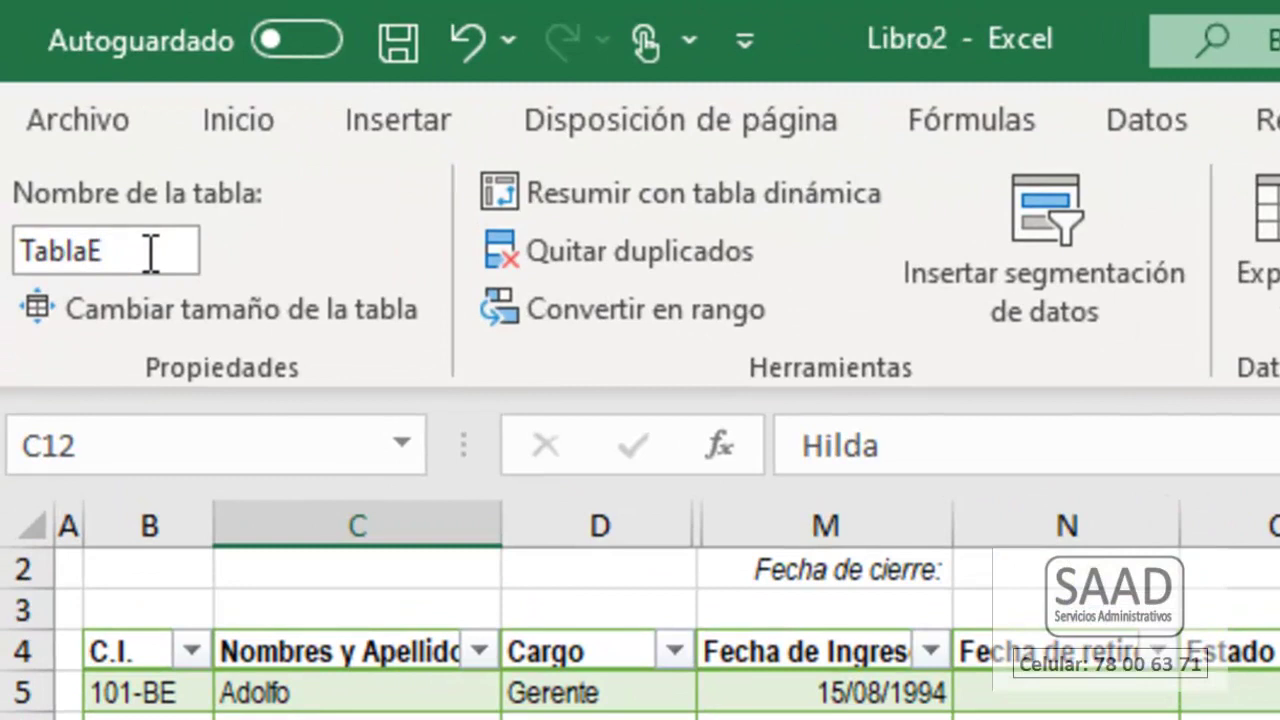
type("Empleados")
key("Return")
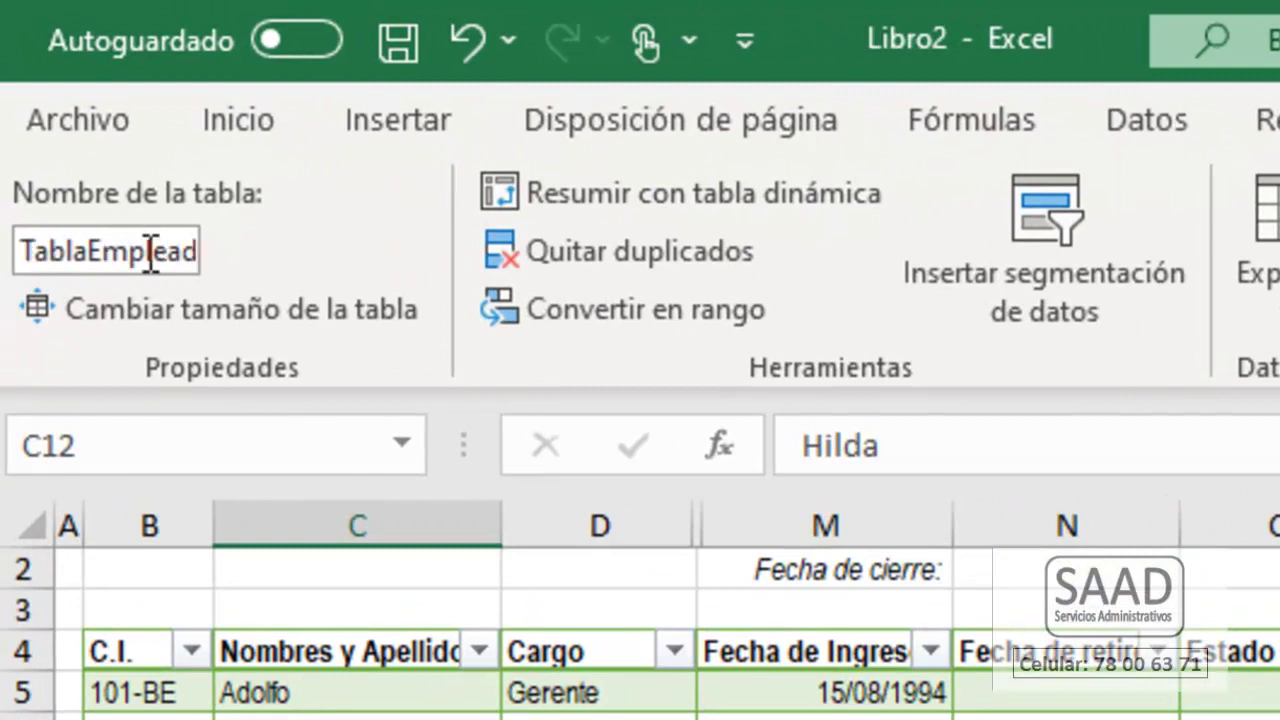
left_click(1279, 692)
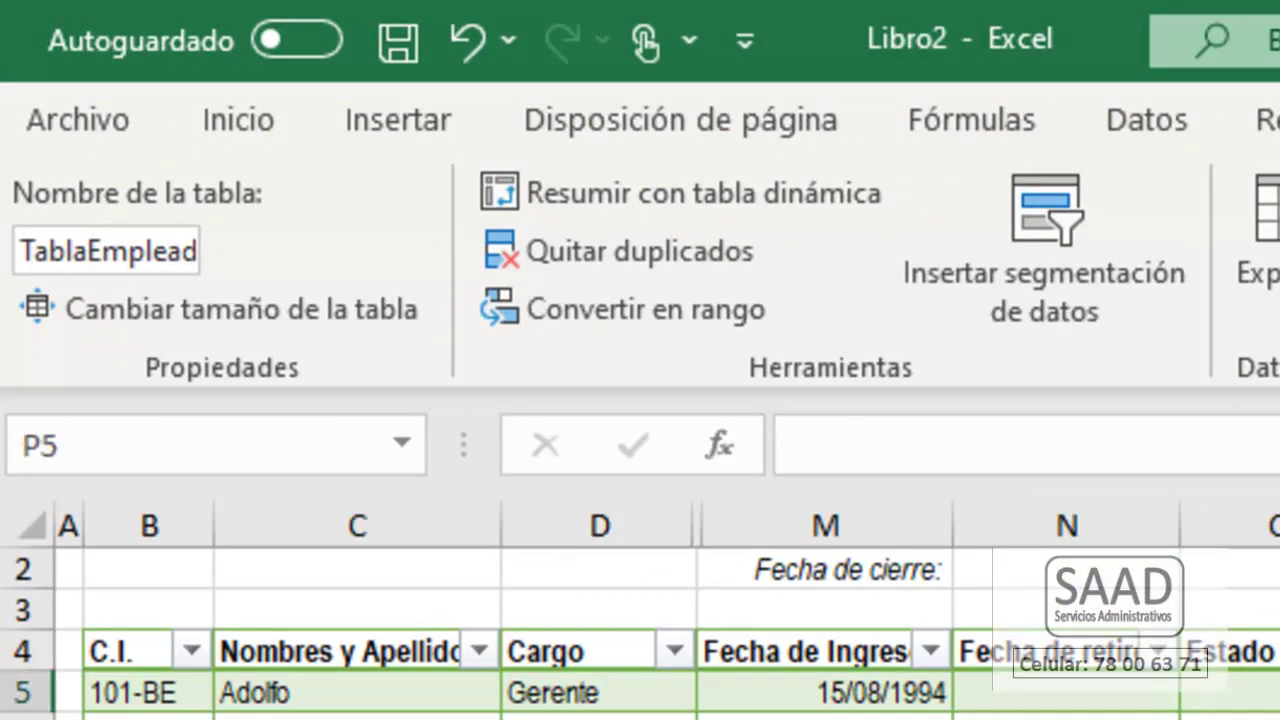
key("alt+a")
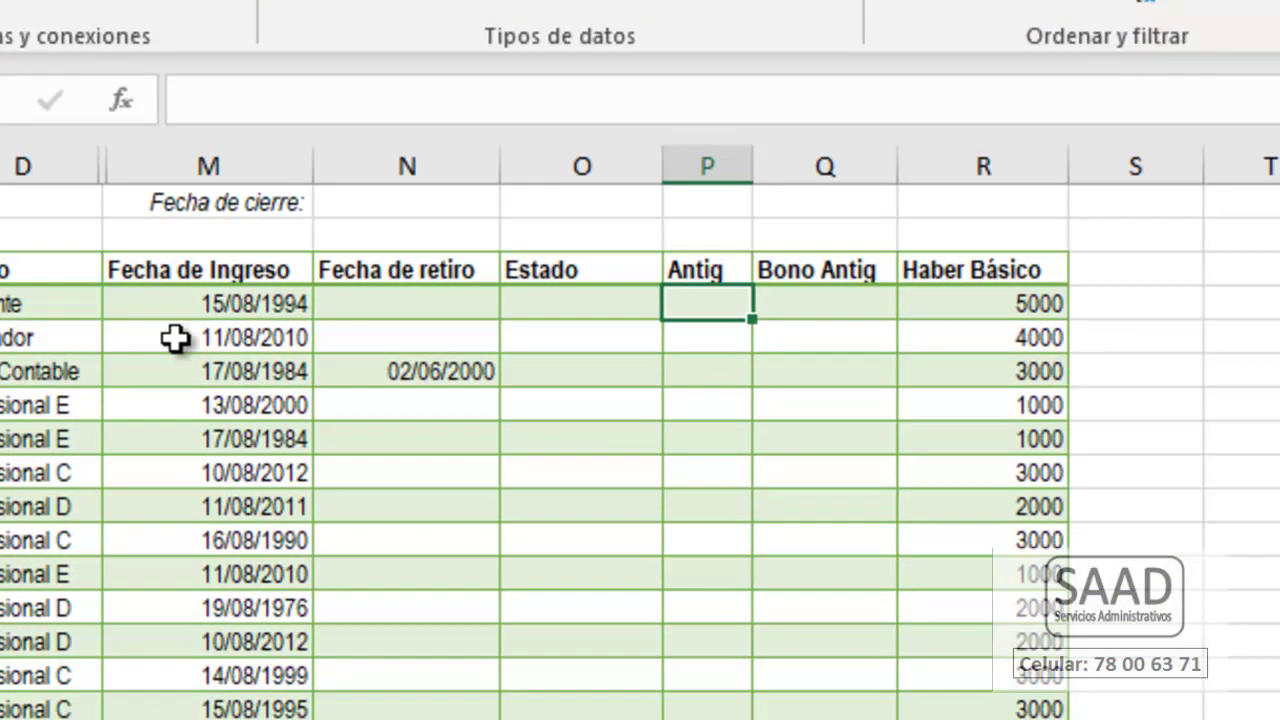
Enter 30/6/2020 as the Fecha de cierre in N2.
left_click(343, 214)
scroll(343, 218, "up", 1)
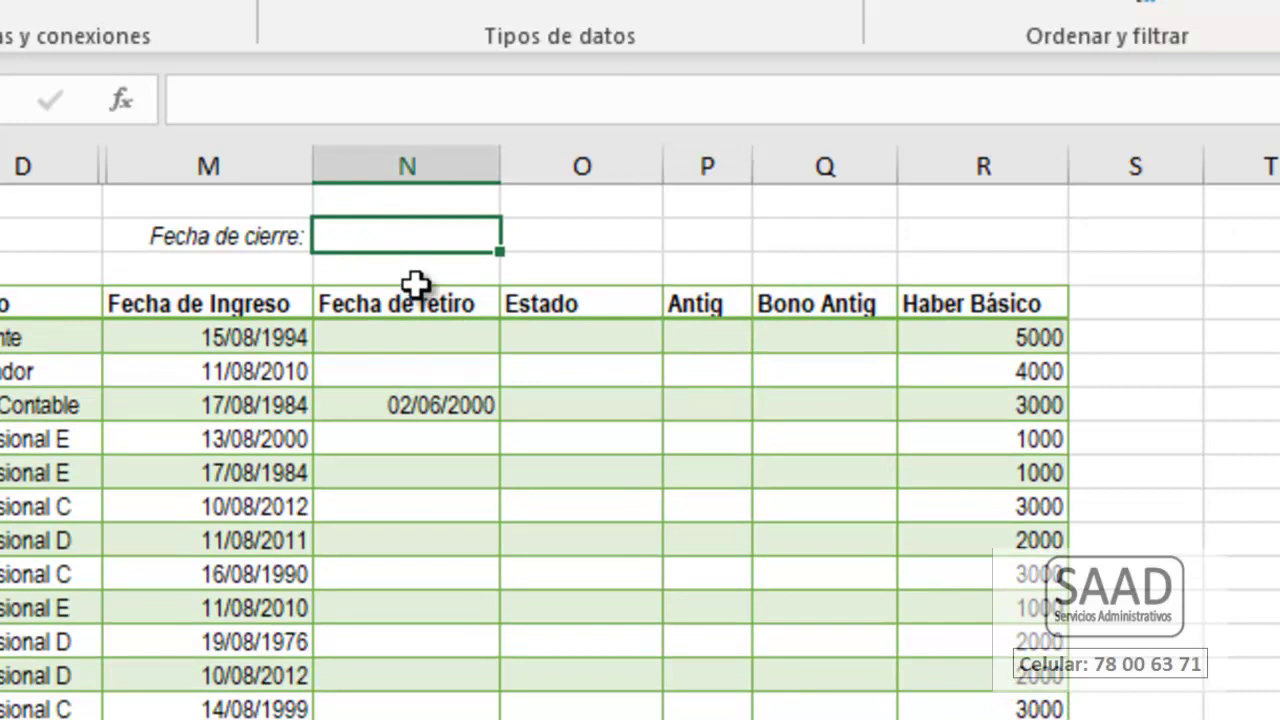
key("alt+o")
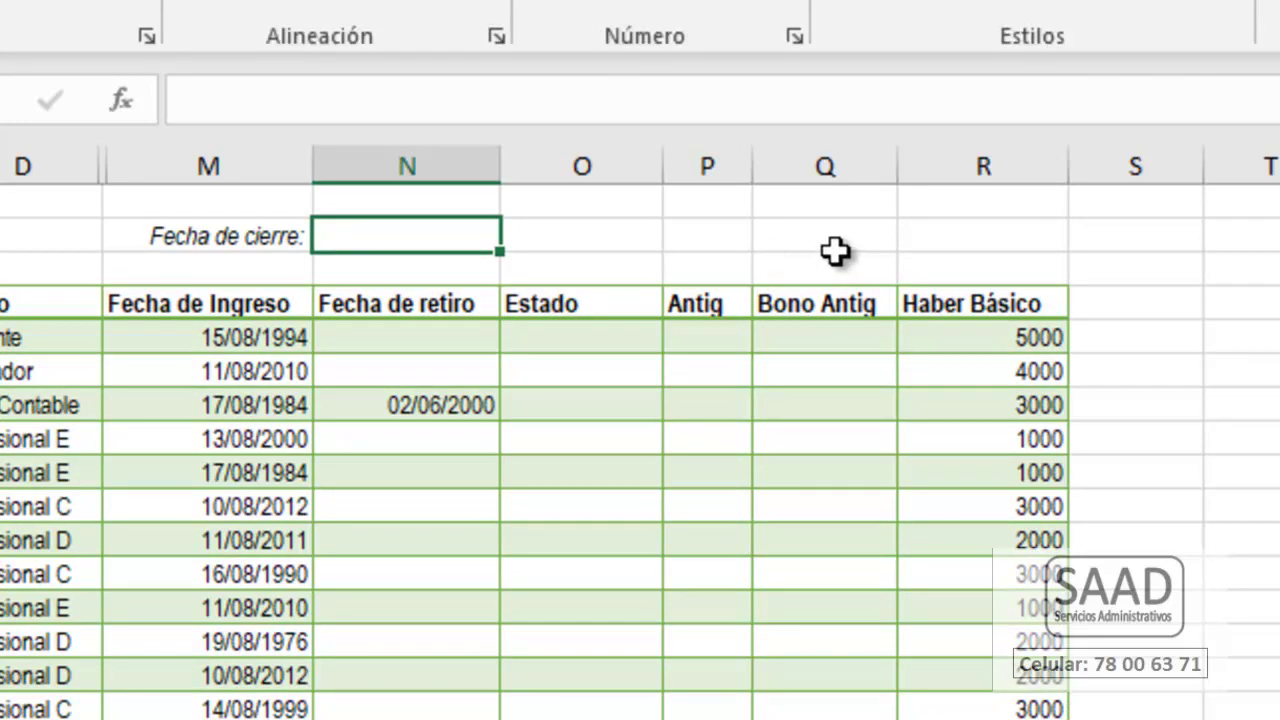
type("30")
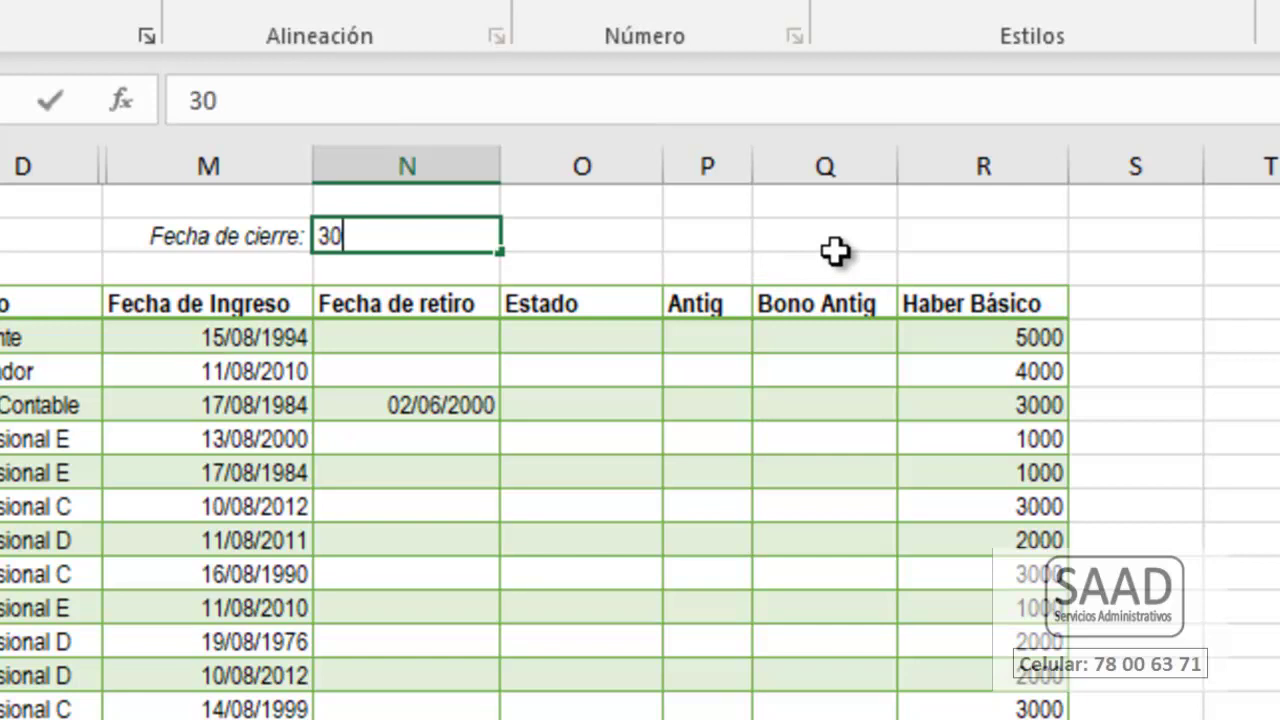
type("/6/2020")
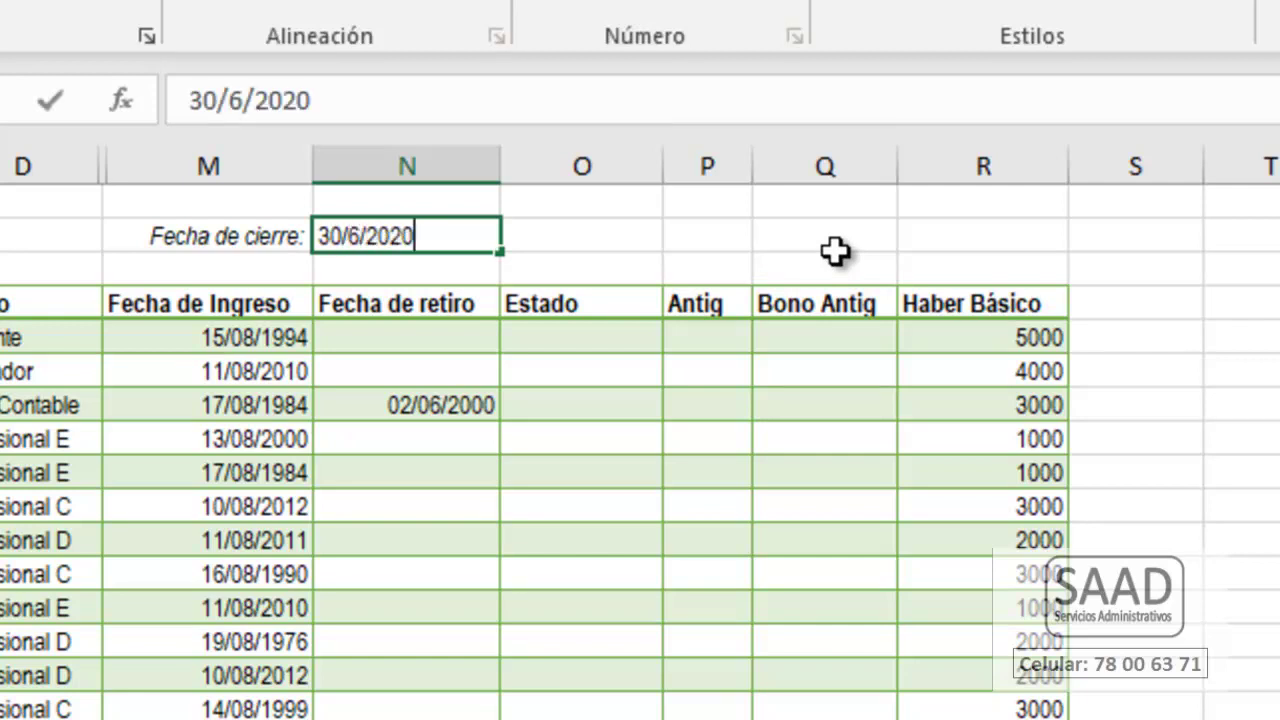
key("Return")
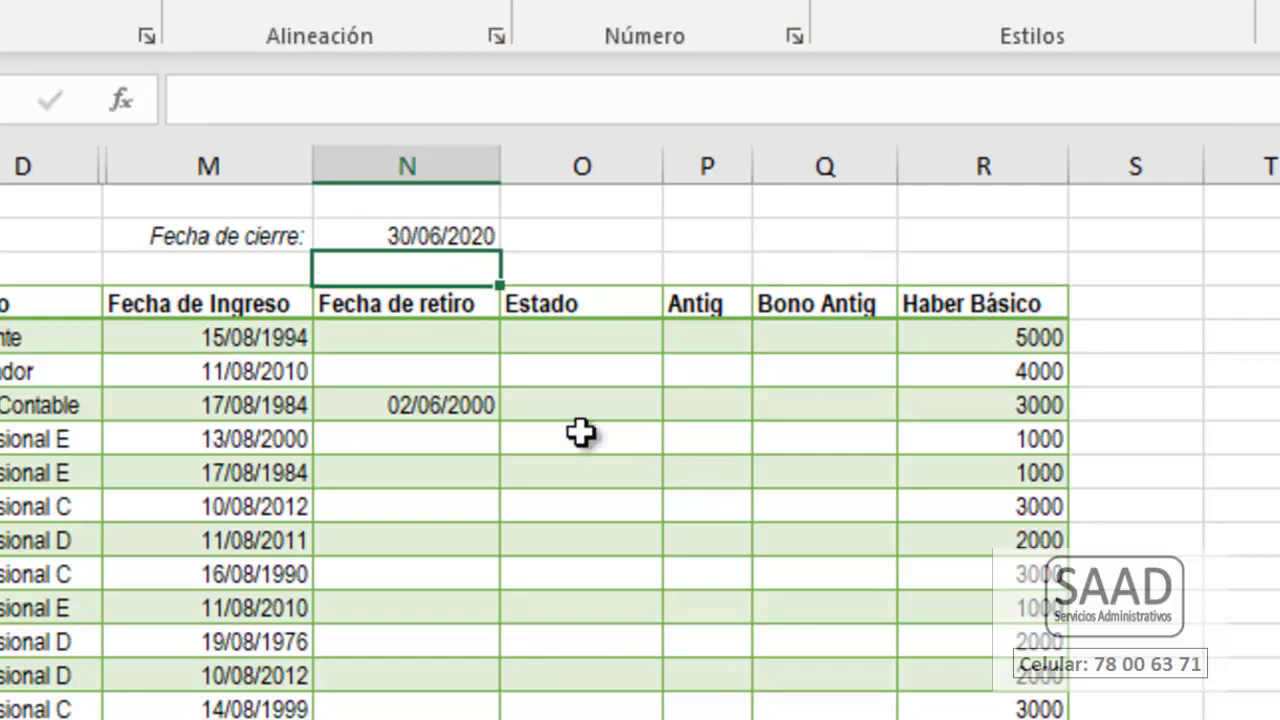
Define the workbook-scoped name FechaCierre for the closing date cell N2 and go to it by name.
left_click(421, 243)
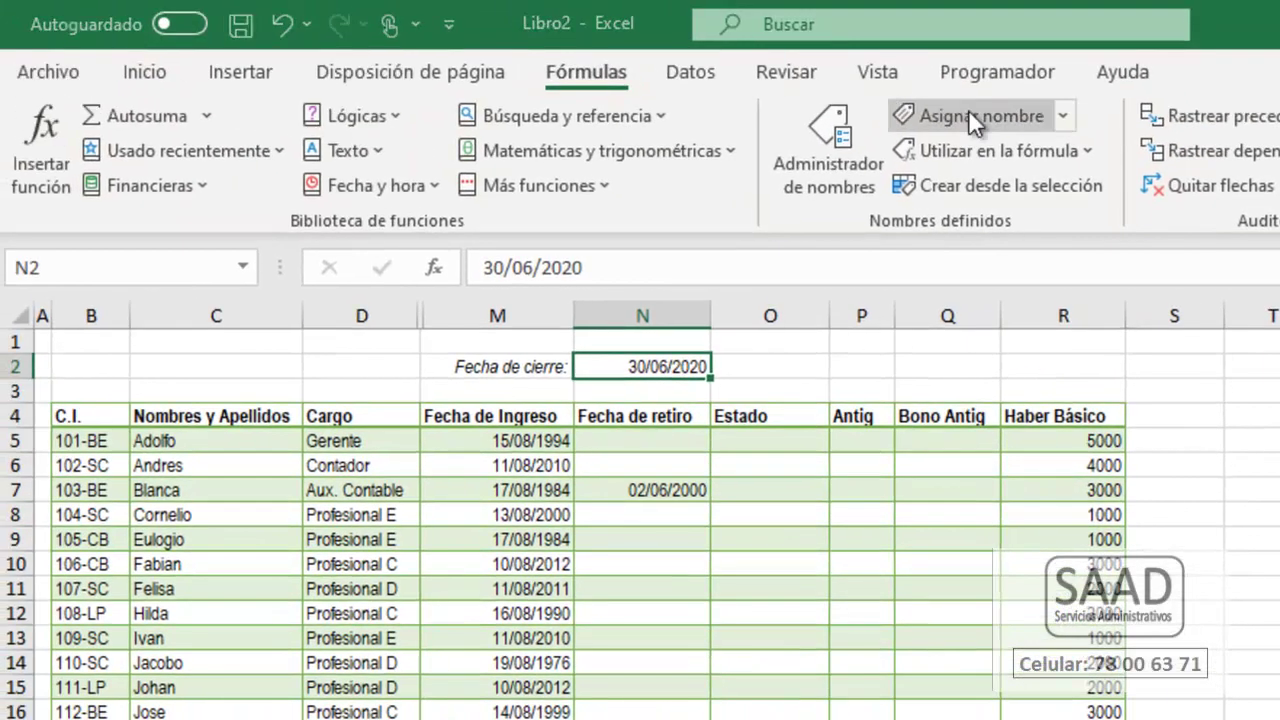
left_click(968, 112)
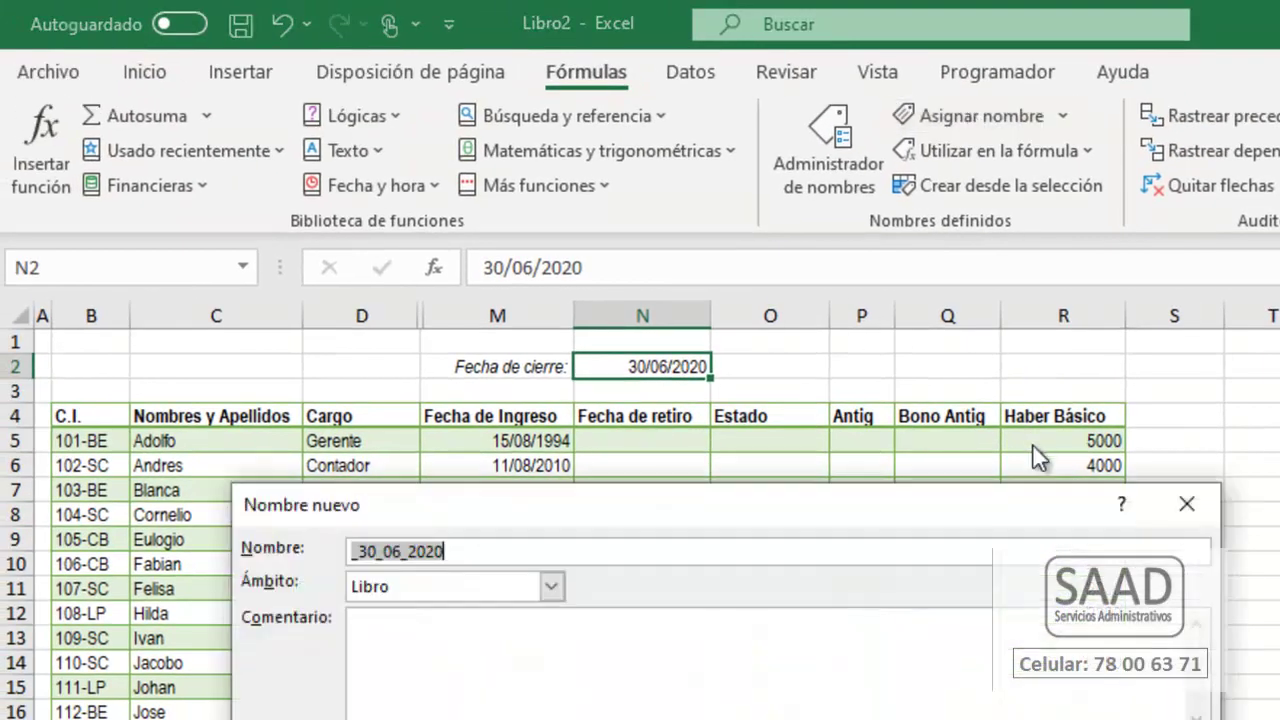
type("FechaCie")
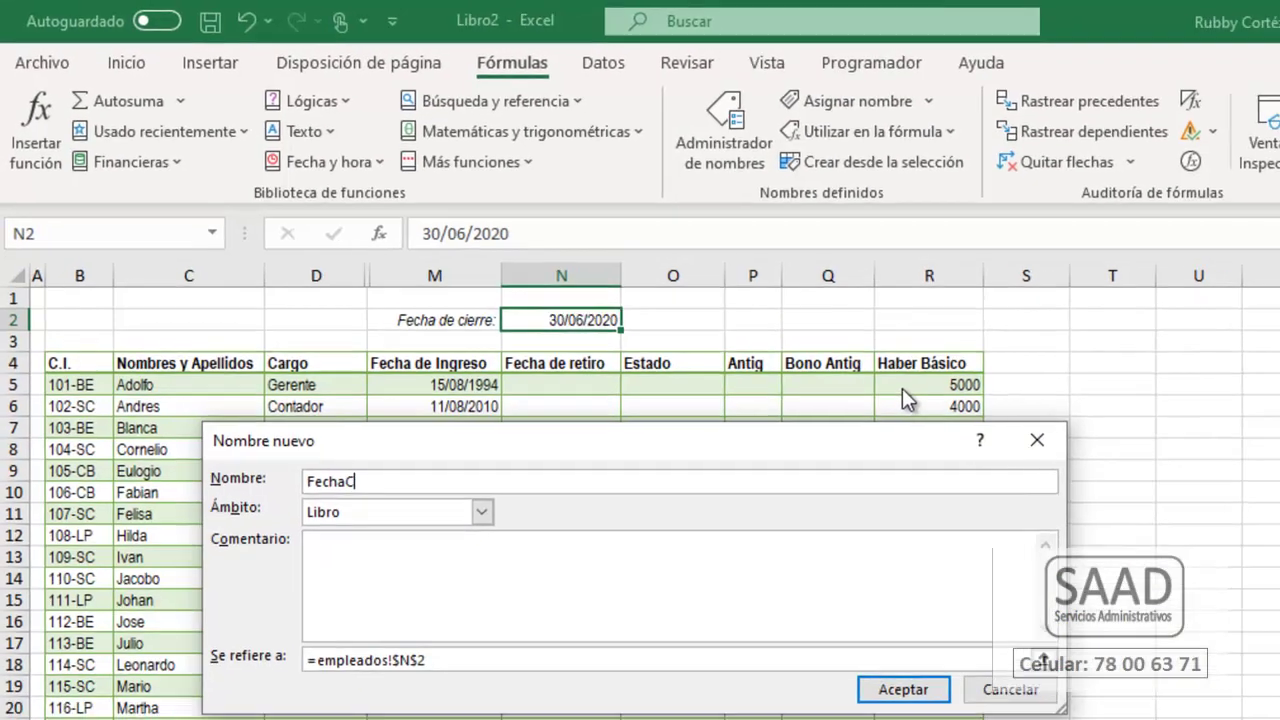
type("rre")
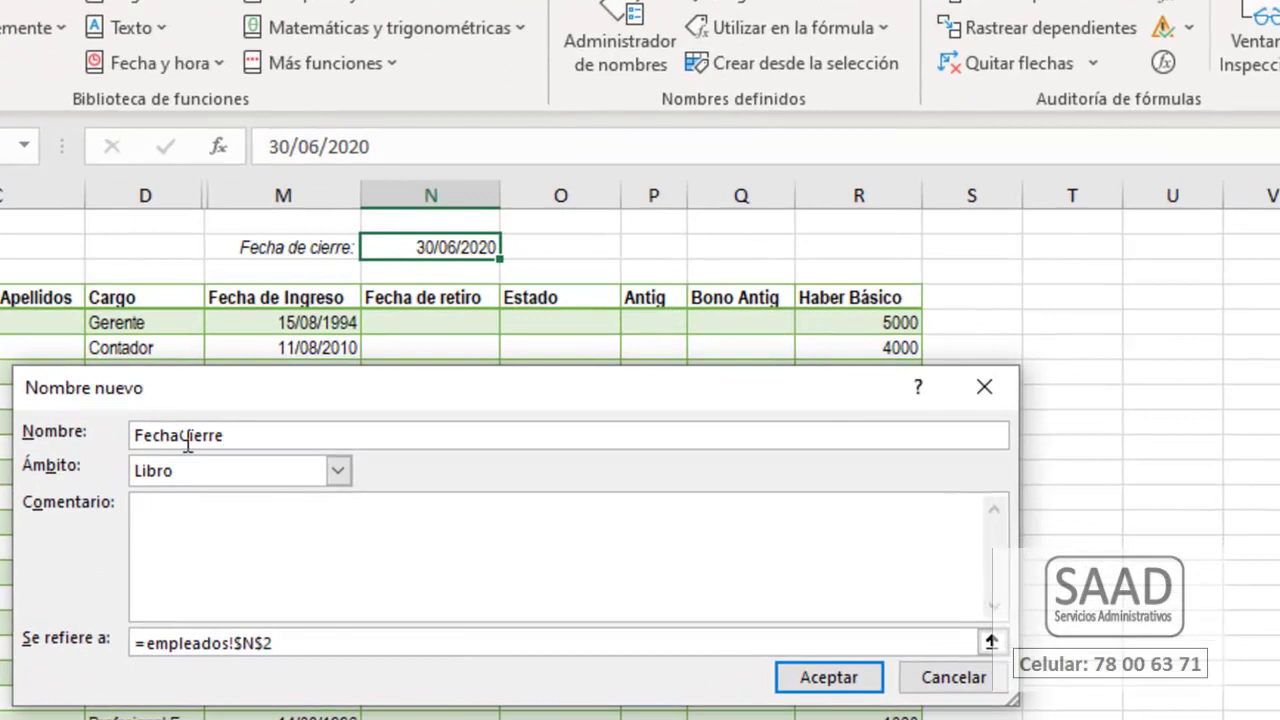
left_click(828, 678)
left_click(491, 425)
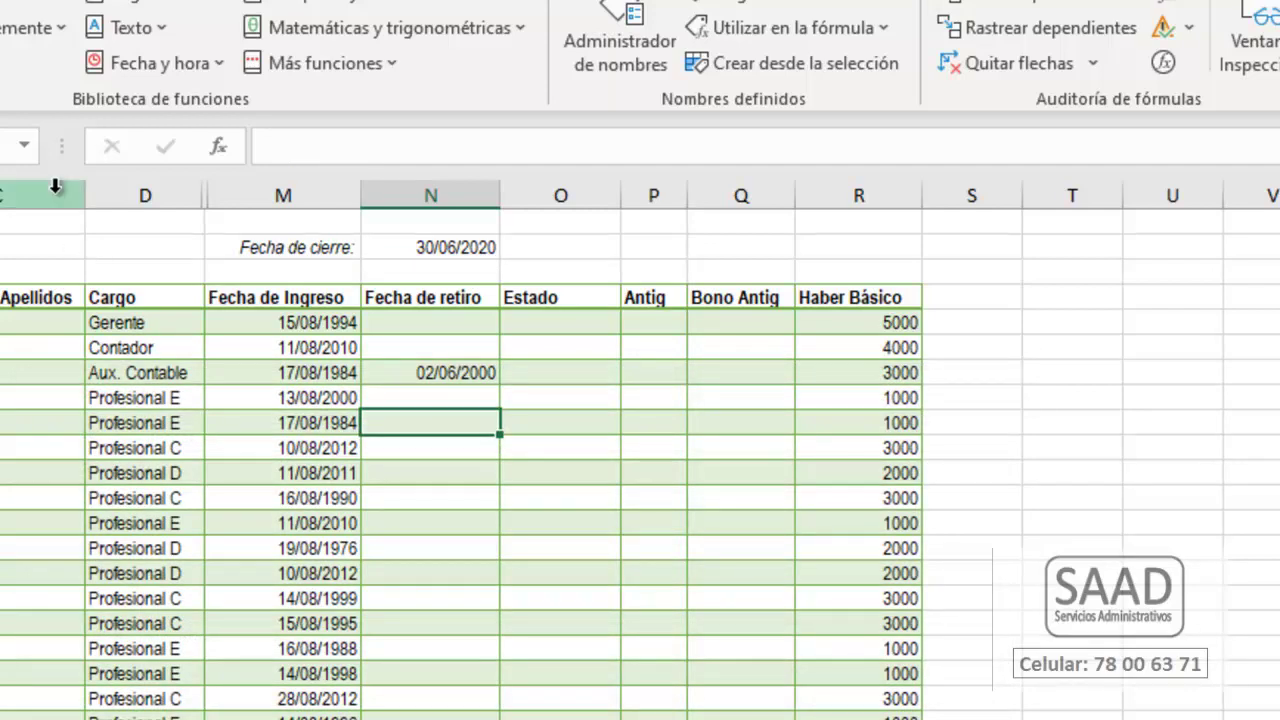
left_click(24, 146)
left_click(18, 182)
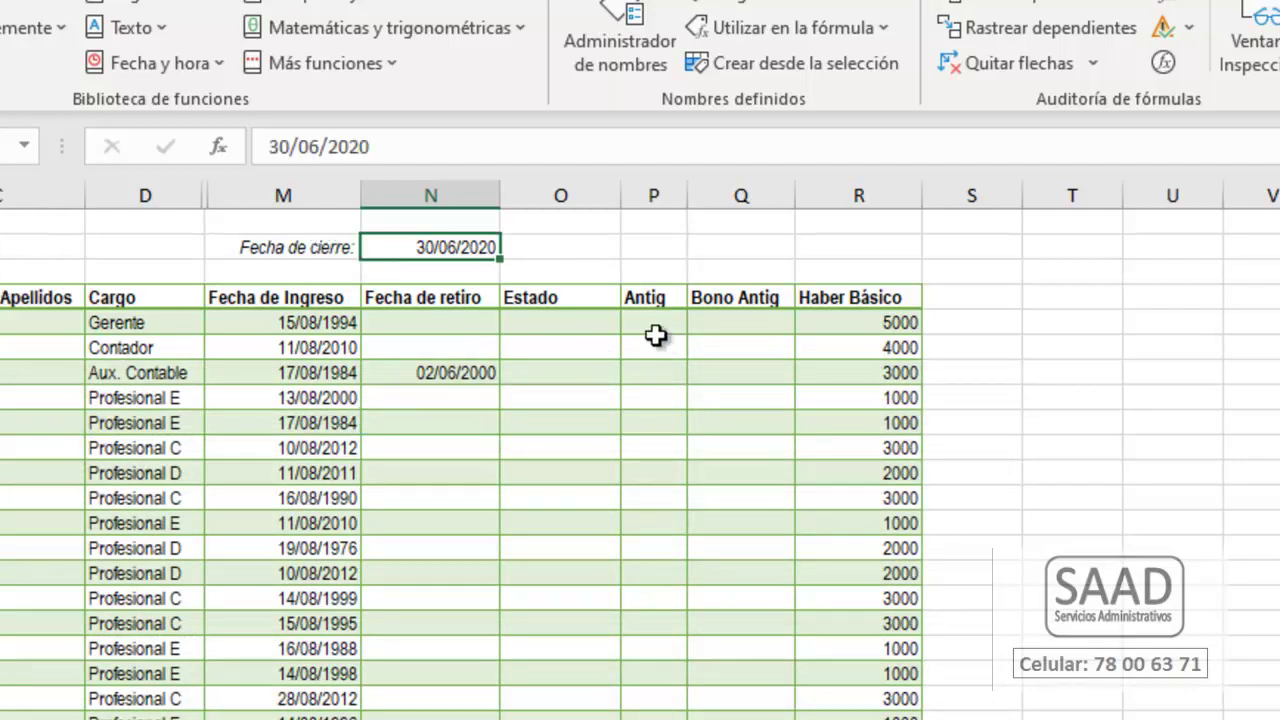
Calculate each employee's years of seniority in the Antig column, entering =sifecha(M5 ; FechaCierre ; "y") in P5.
left_click(655, 330)
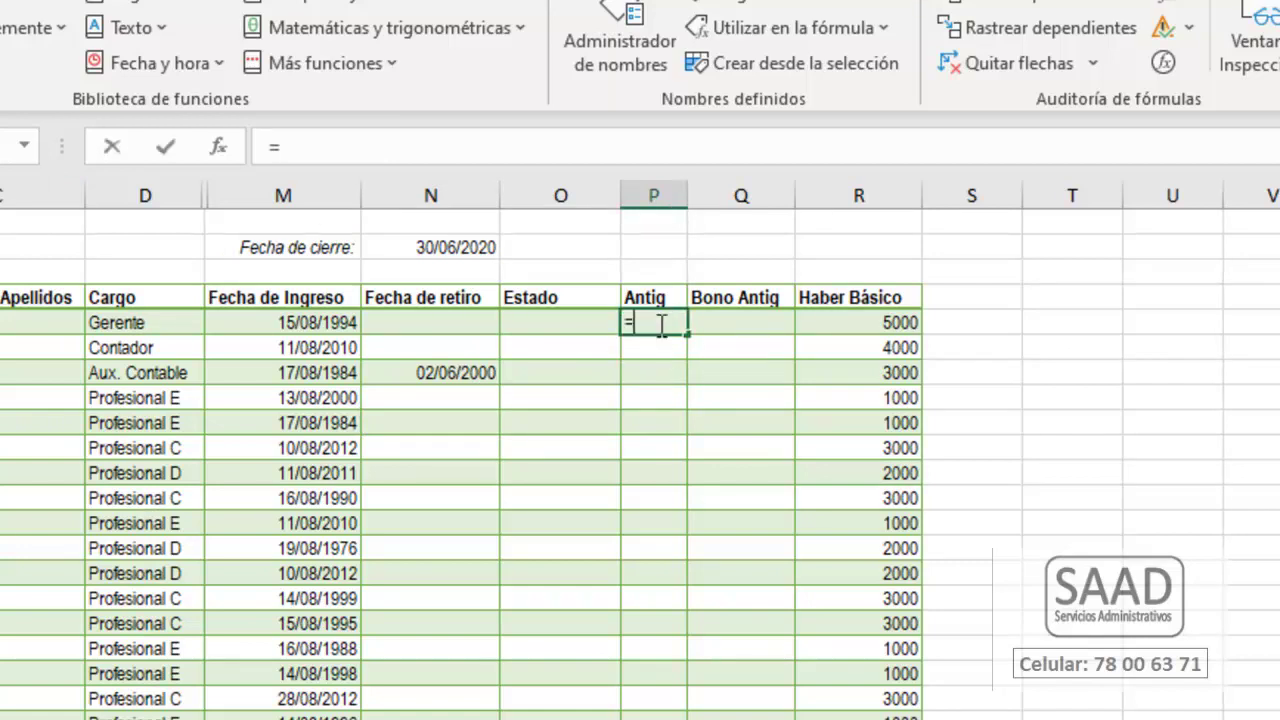
type("=sifecha")
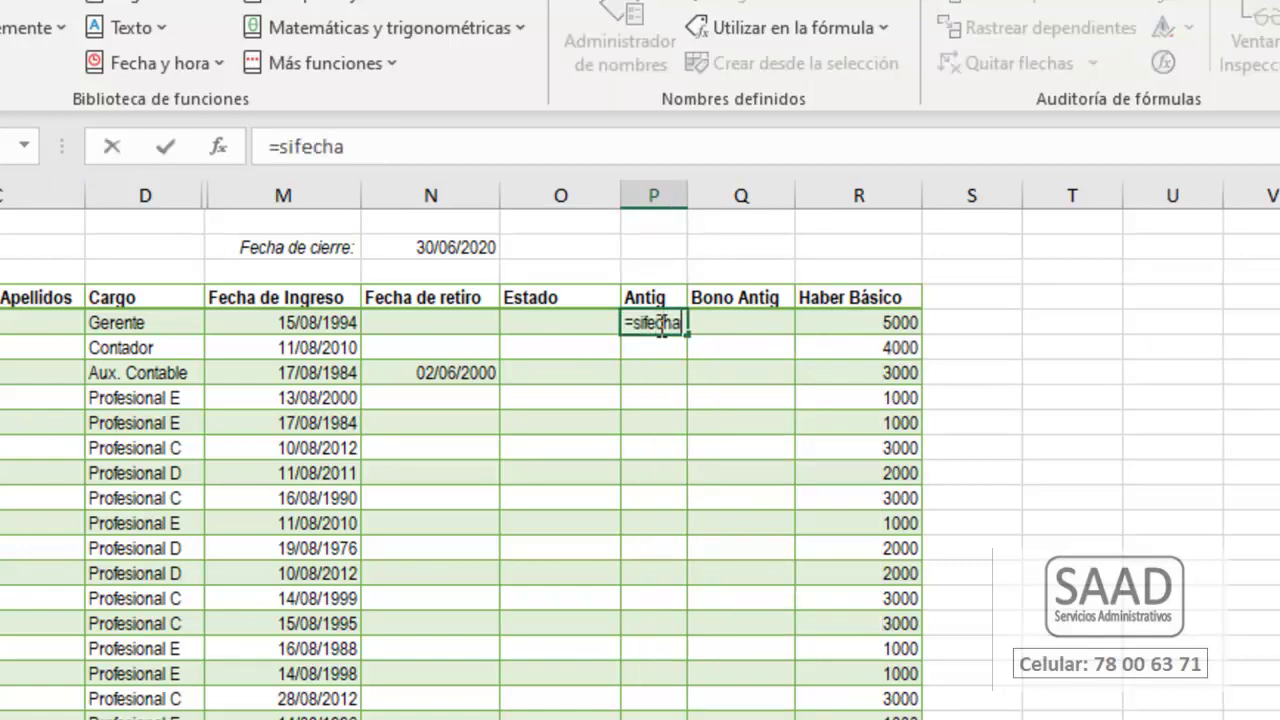
type("(")
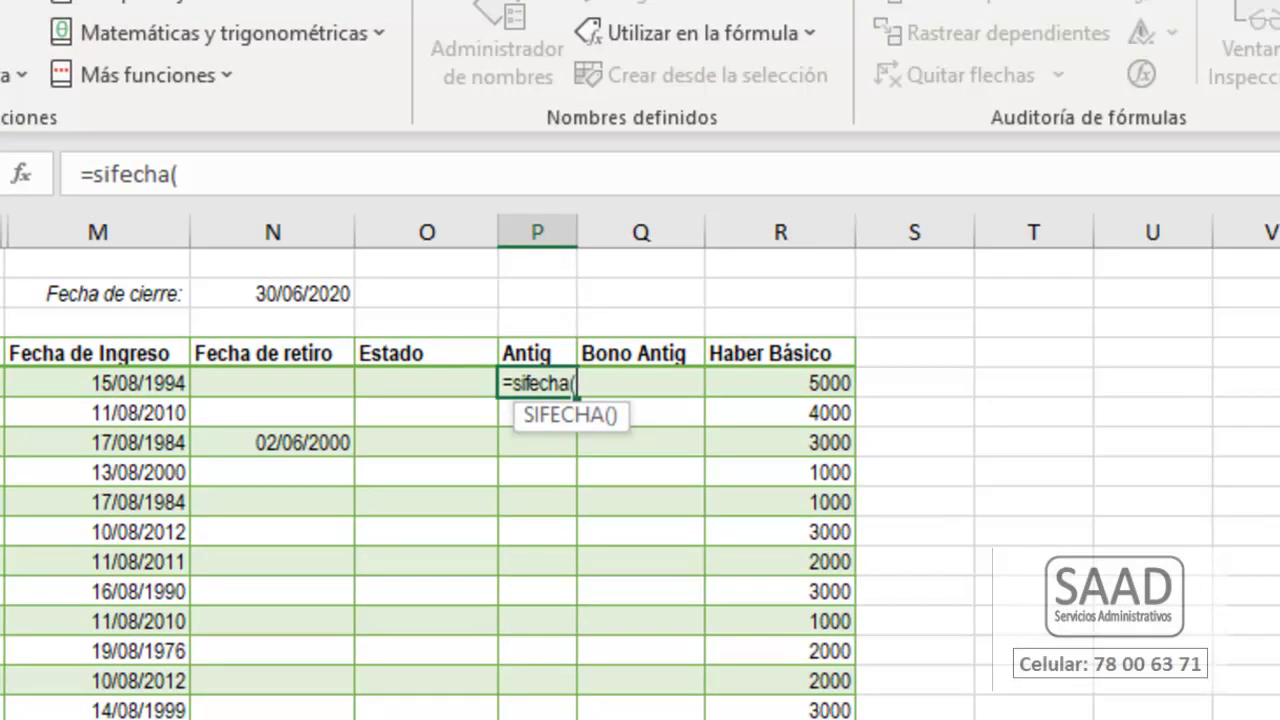
type("M5")
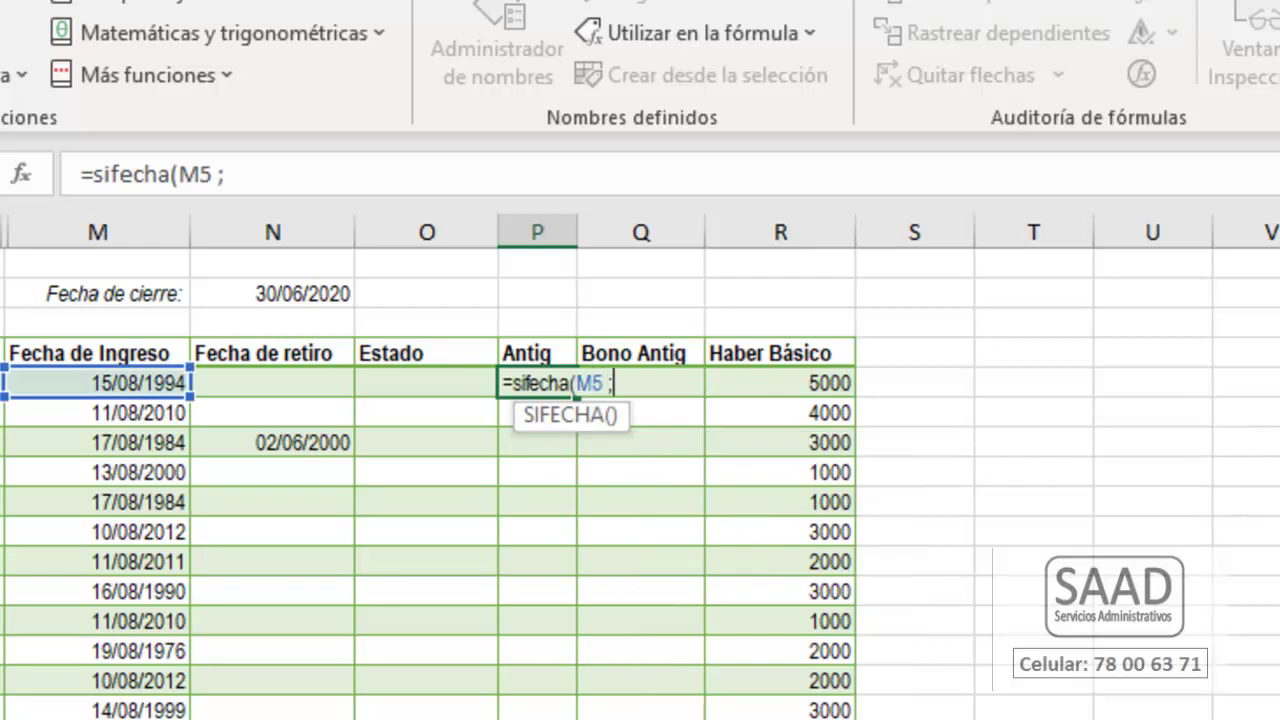
type(" ; Fech")
key("Down")
key("Down")
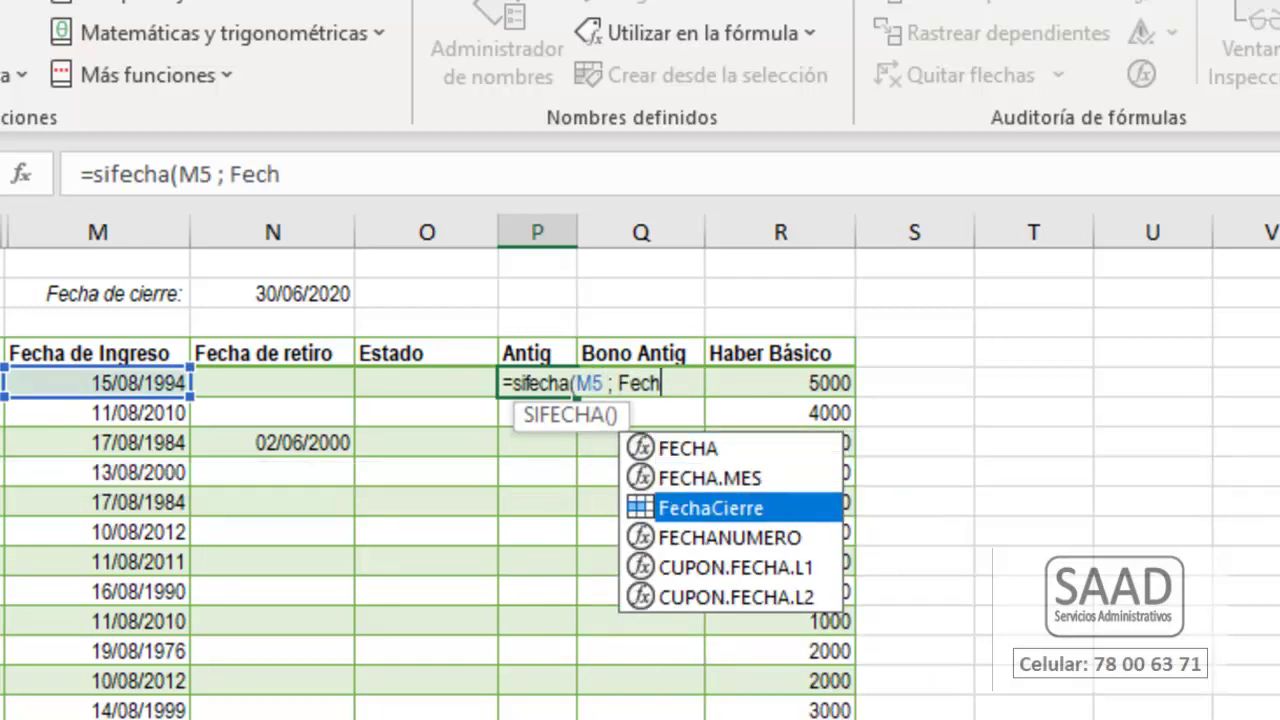
key("Tab")
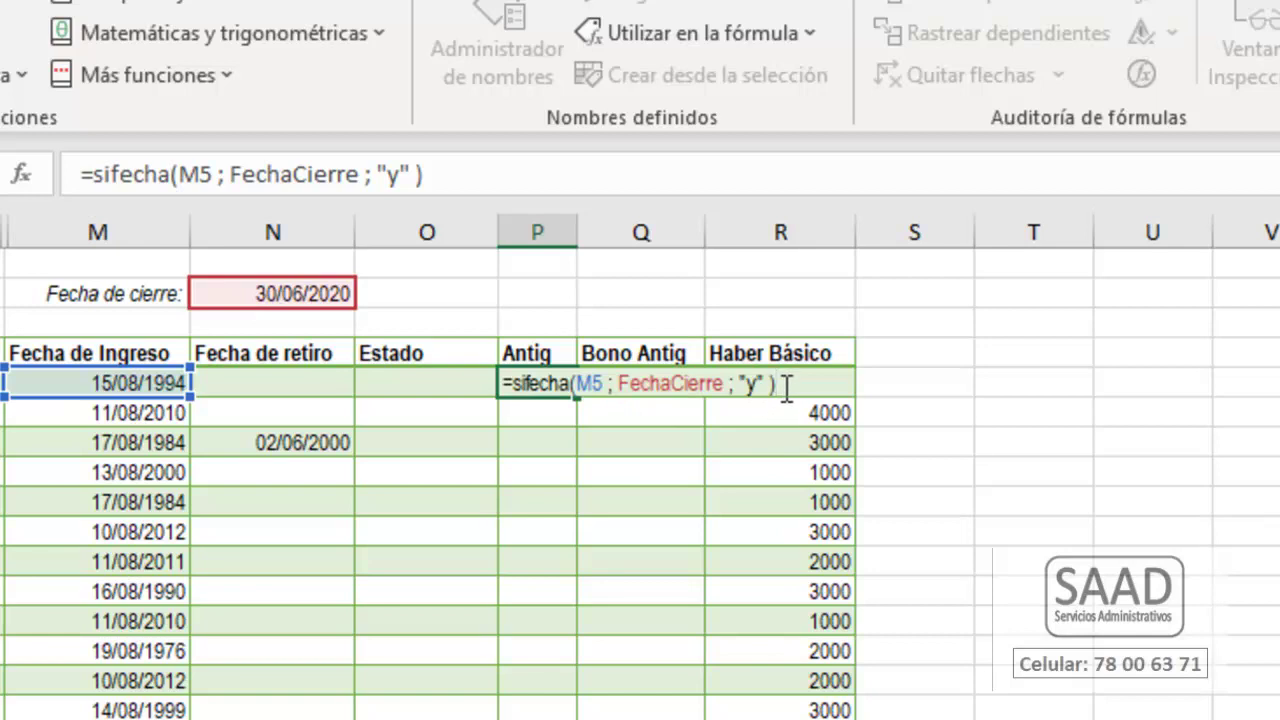
key("Return")
Look up each employee's bonus in the Bono Antig column, entering =BUSCARV( P5 ; TablaBonos ; 4 ; VERDADERO ) in Q5.
key("Up")
key("Right")
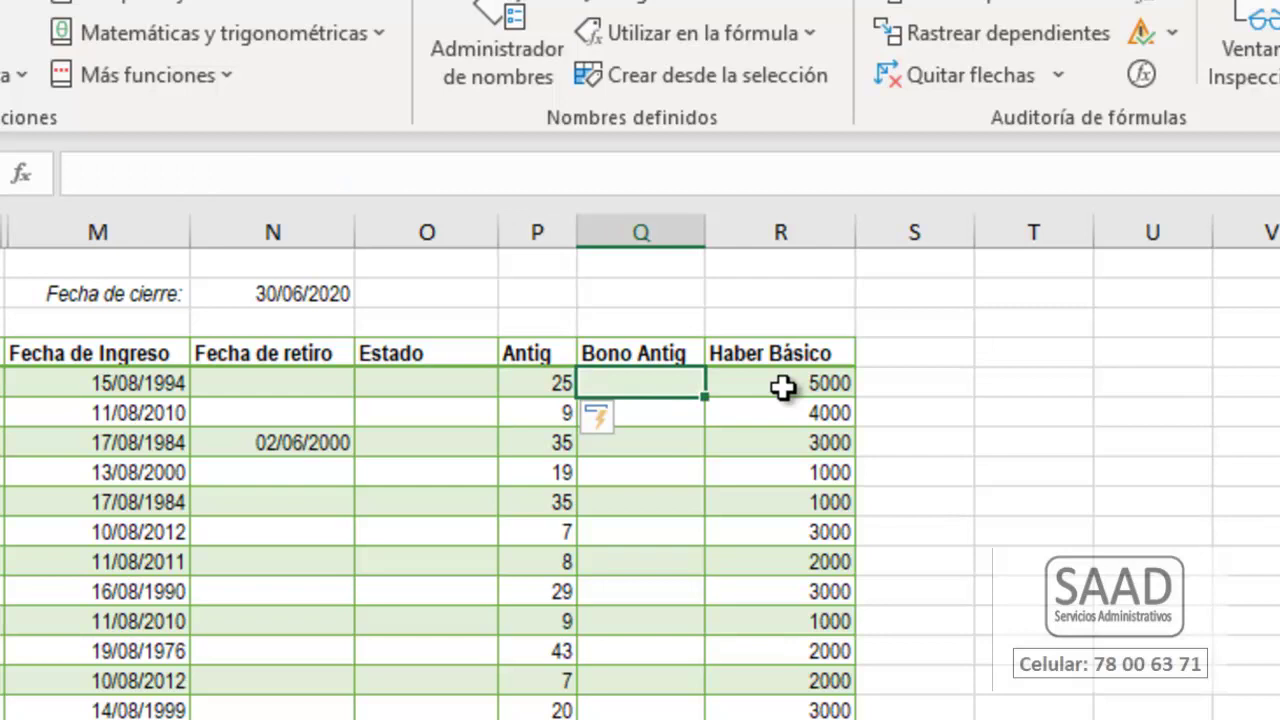
type("=bus")
key("Down")
key("Down")
key("Tab")
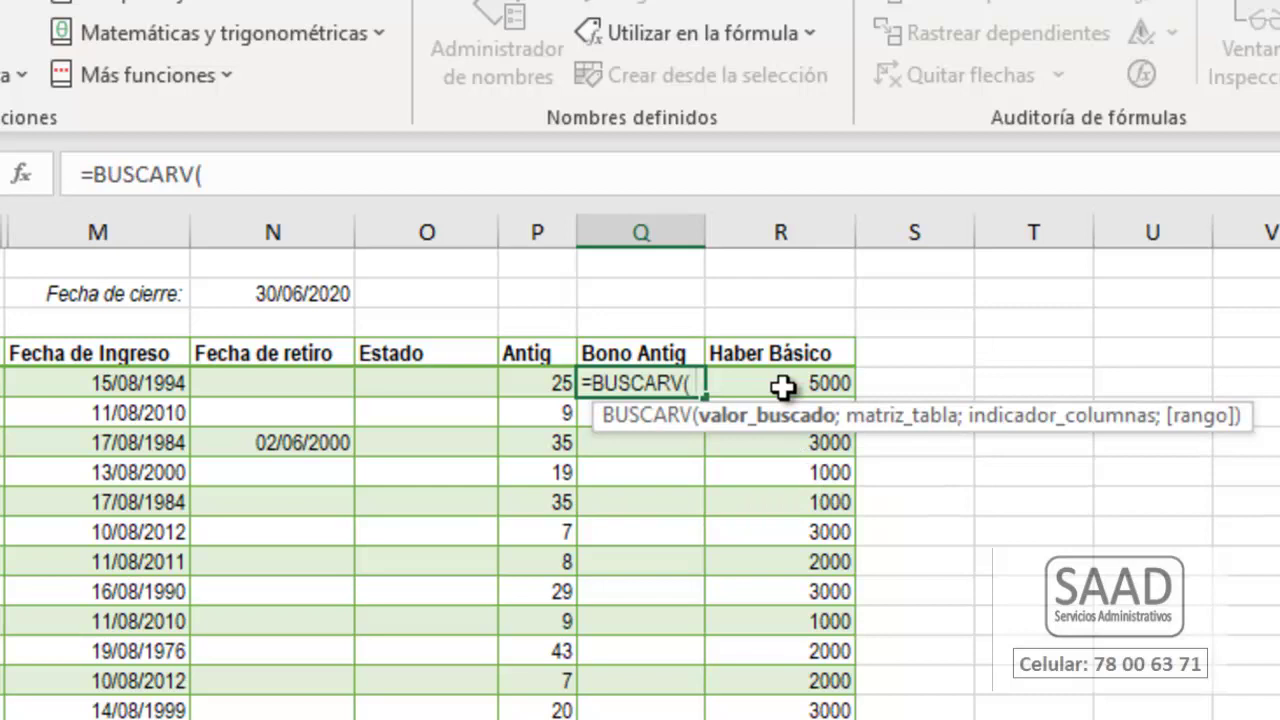
type("P5")
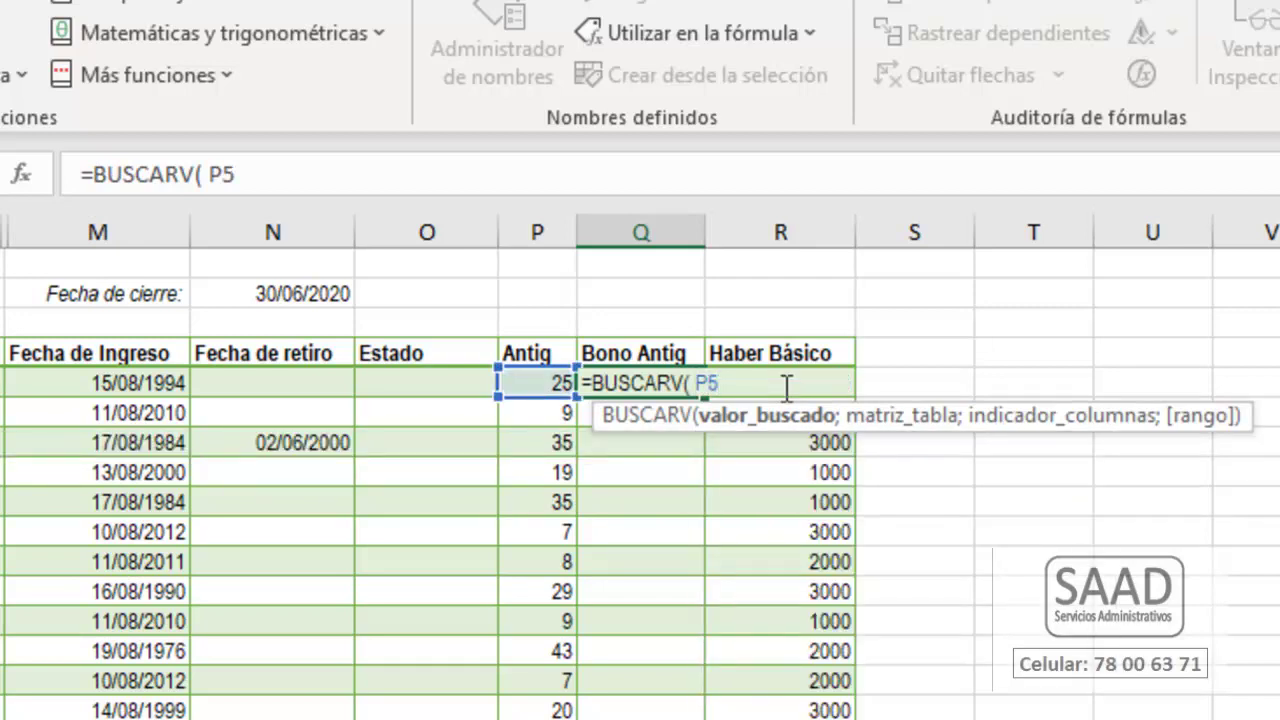
type(" ; Ta")
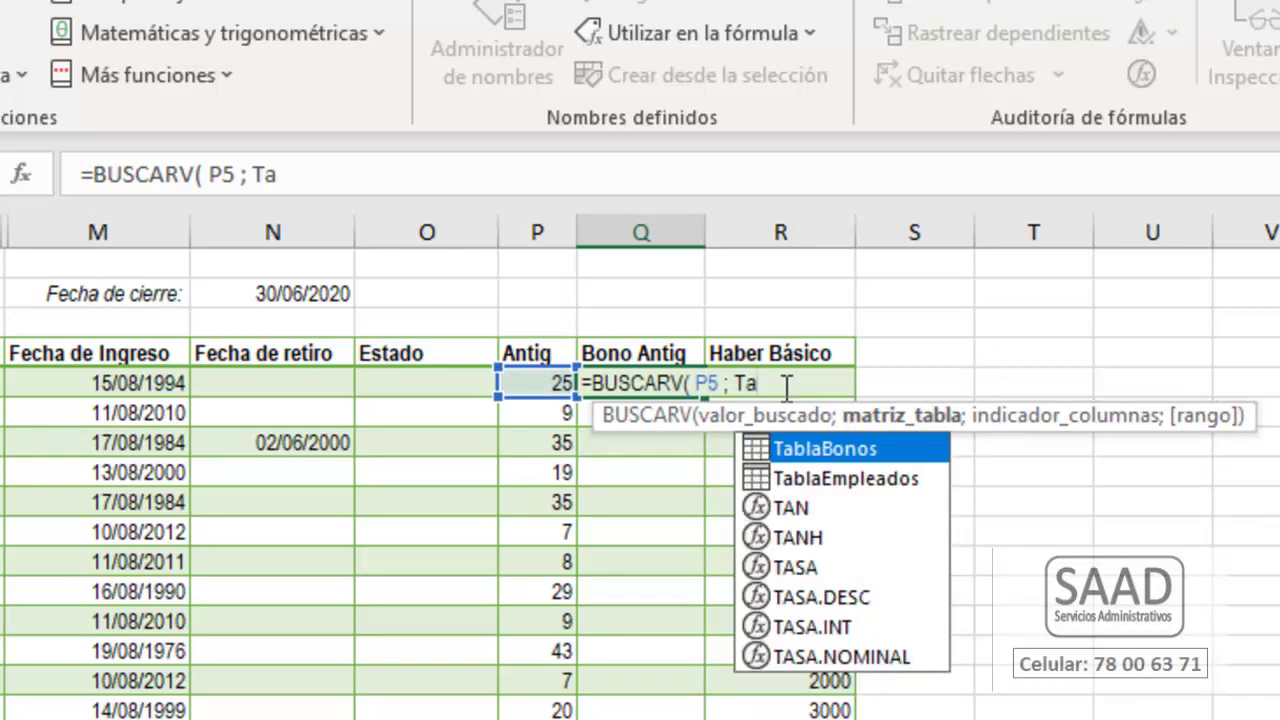
key("Tab")
type("; ")
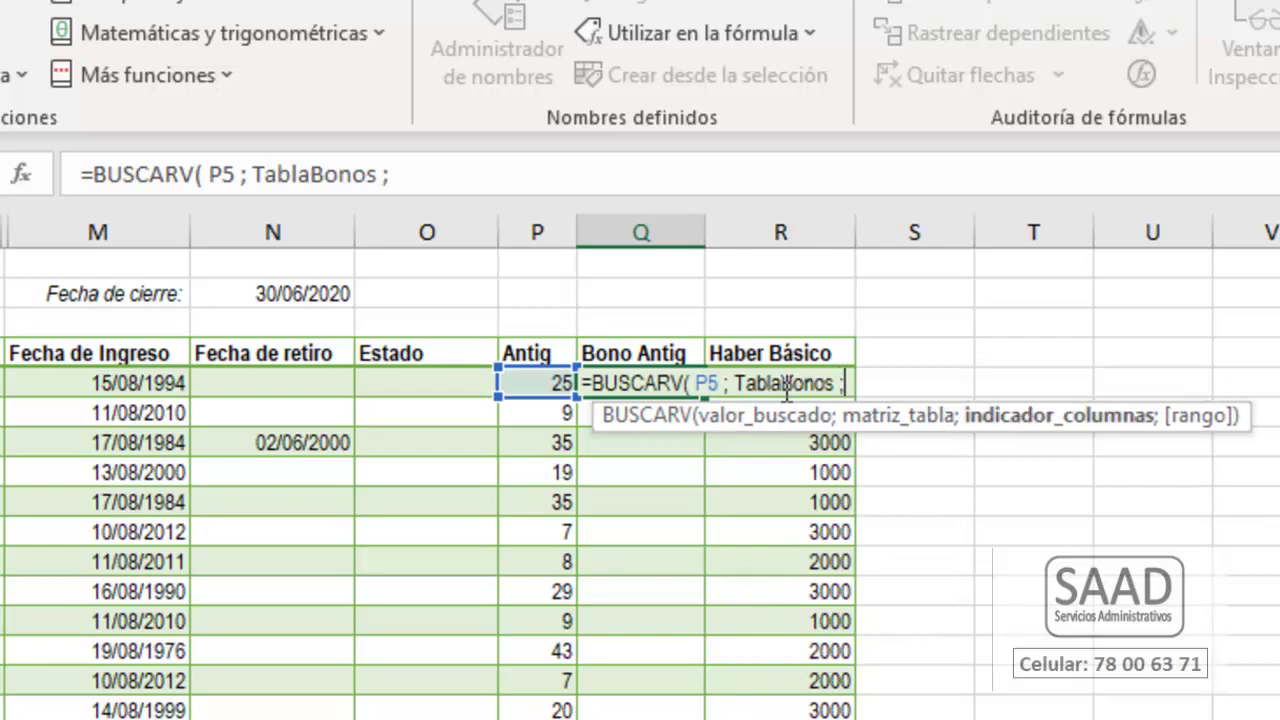
type("4")
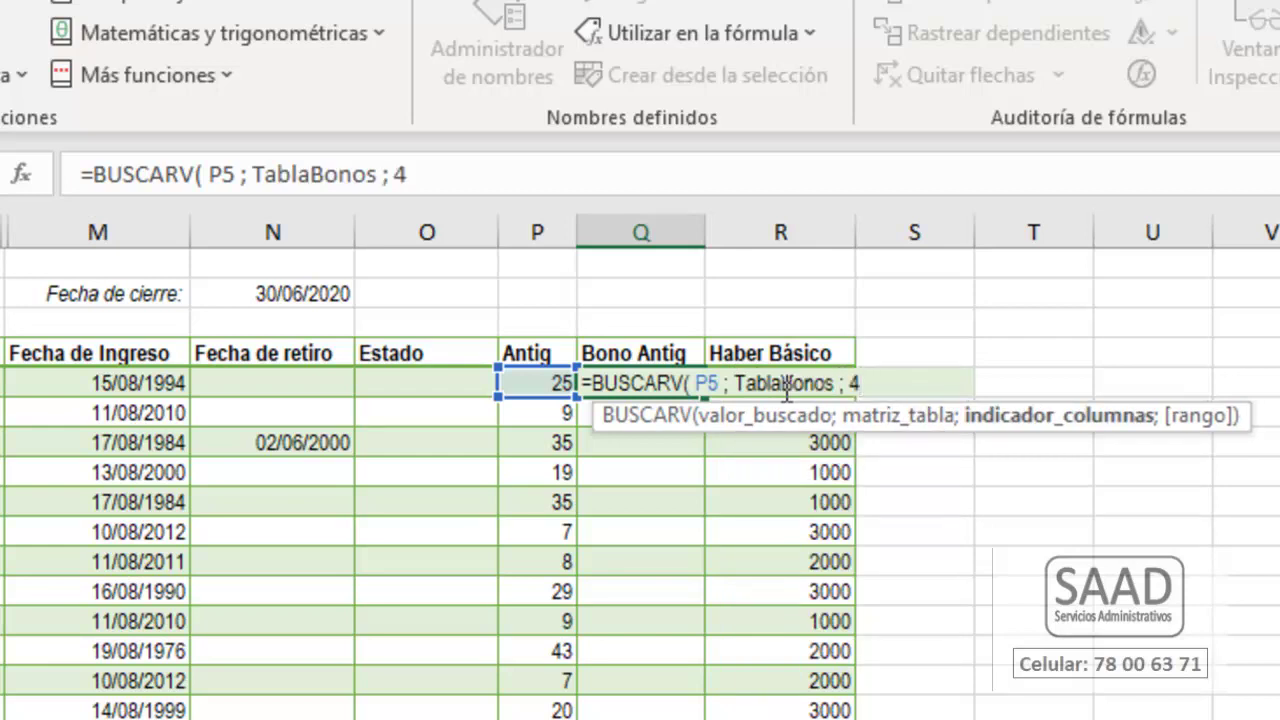
type(" ; Ver")
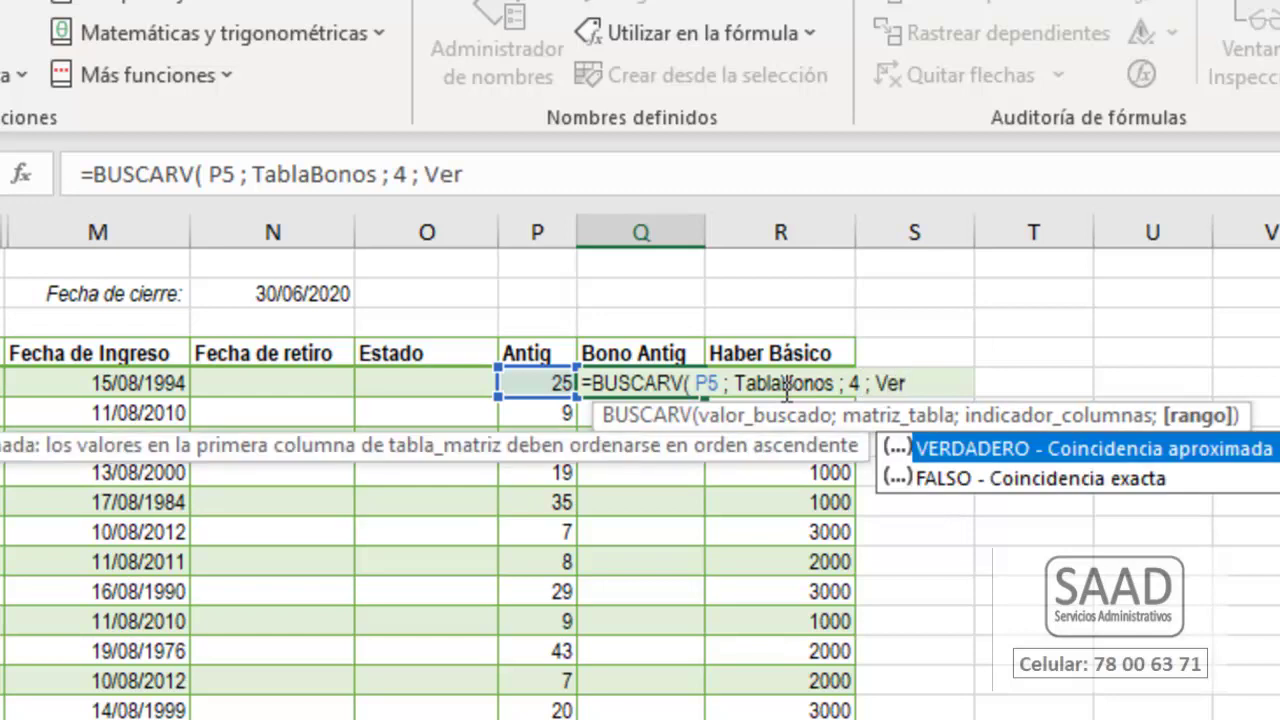
key("Tab")
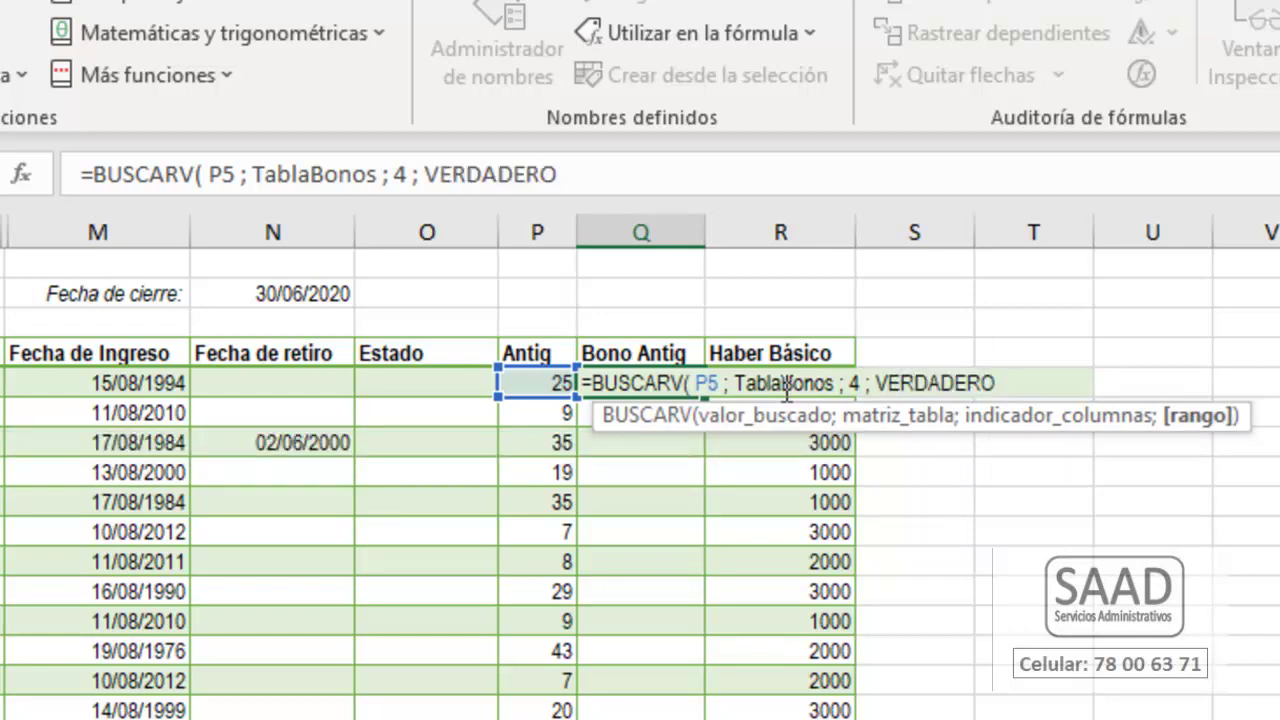
type(")")
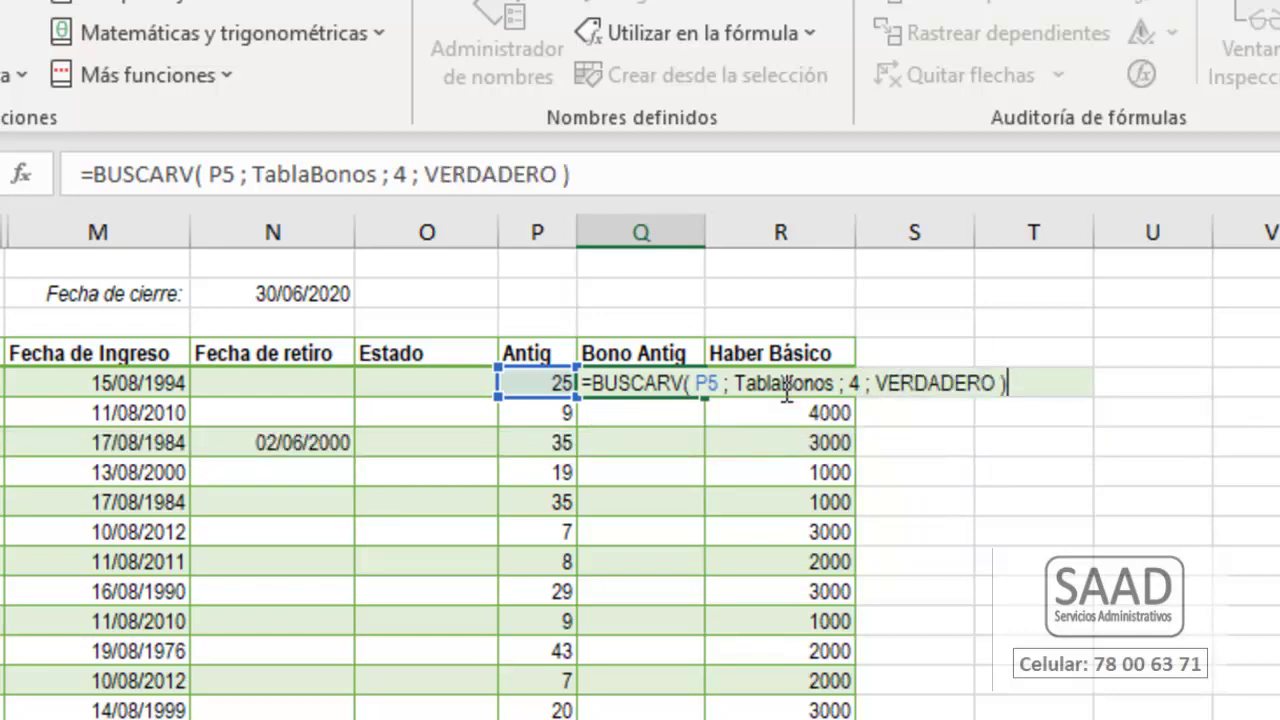
key("Return")
Format the Bono Antig column's values as numbers with a thousands separator and two decimals.
key("Up")
key("Up")
key("Down")
key("ctrl+space")
key("ctrl+shift+1")
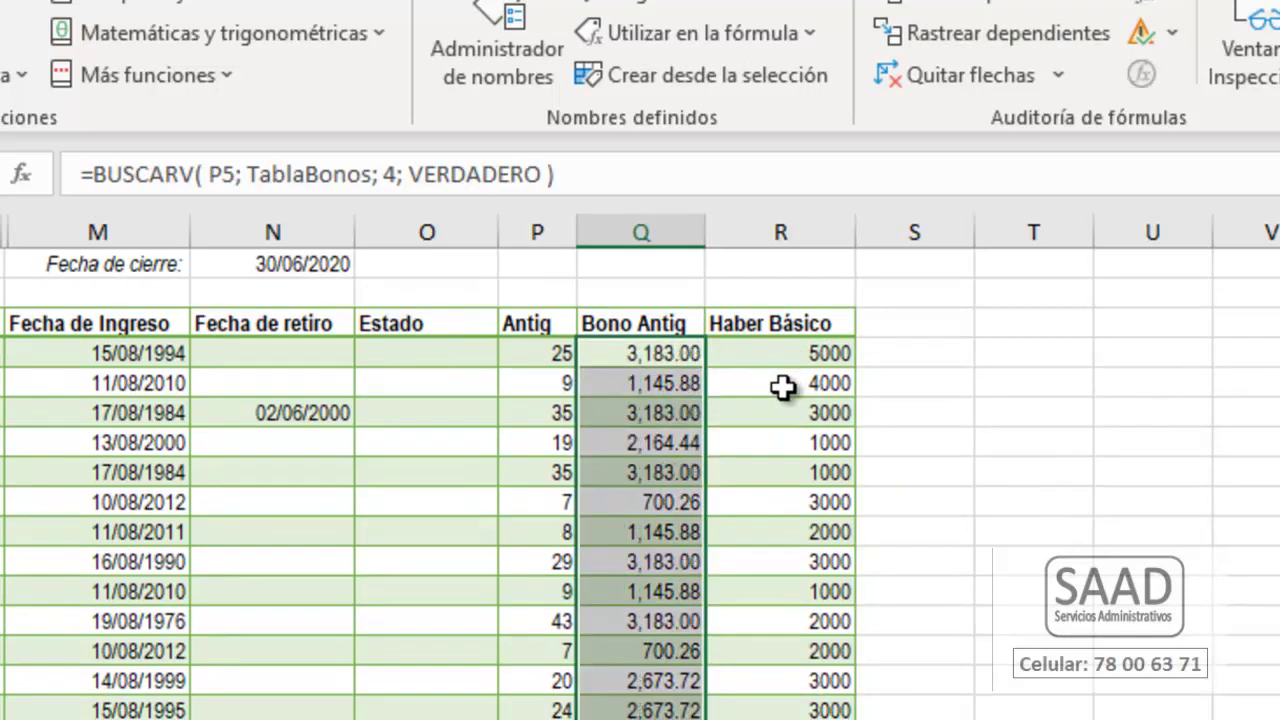
key("Up")
key("Down")
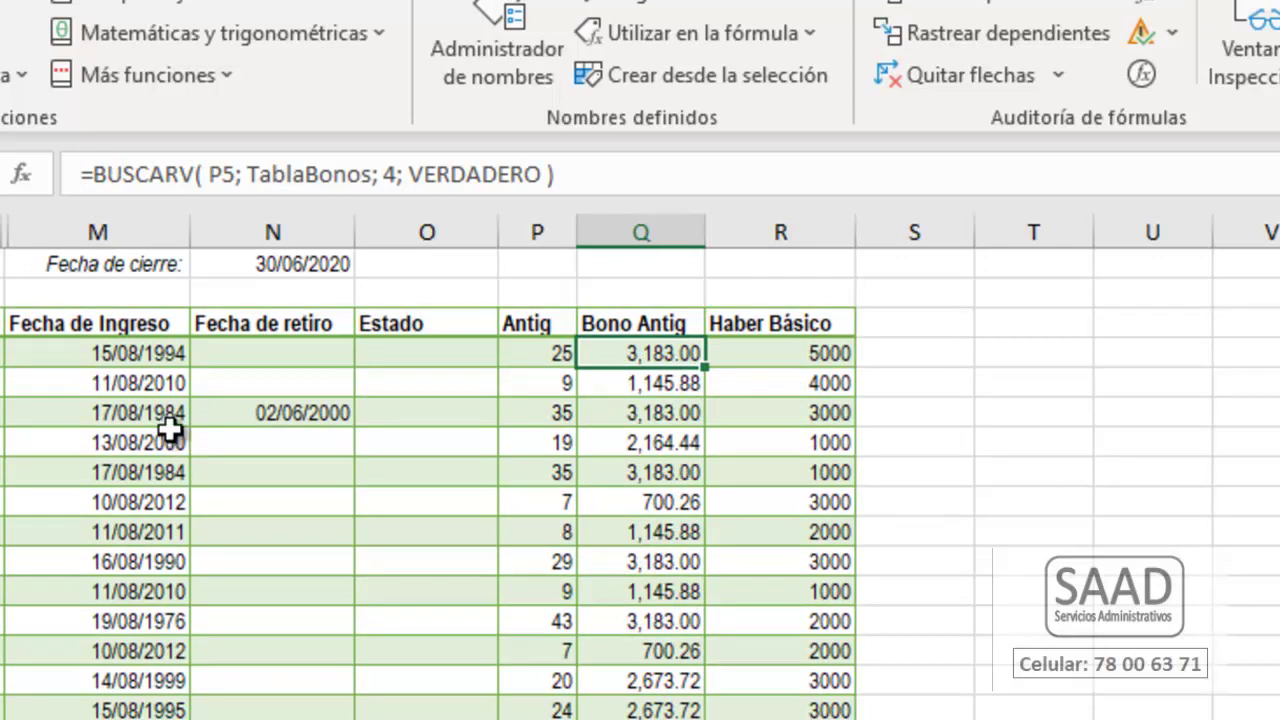
left_click(158, 388)
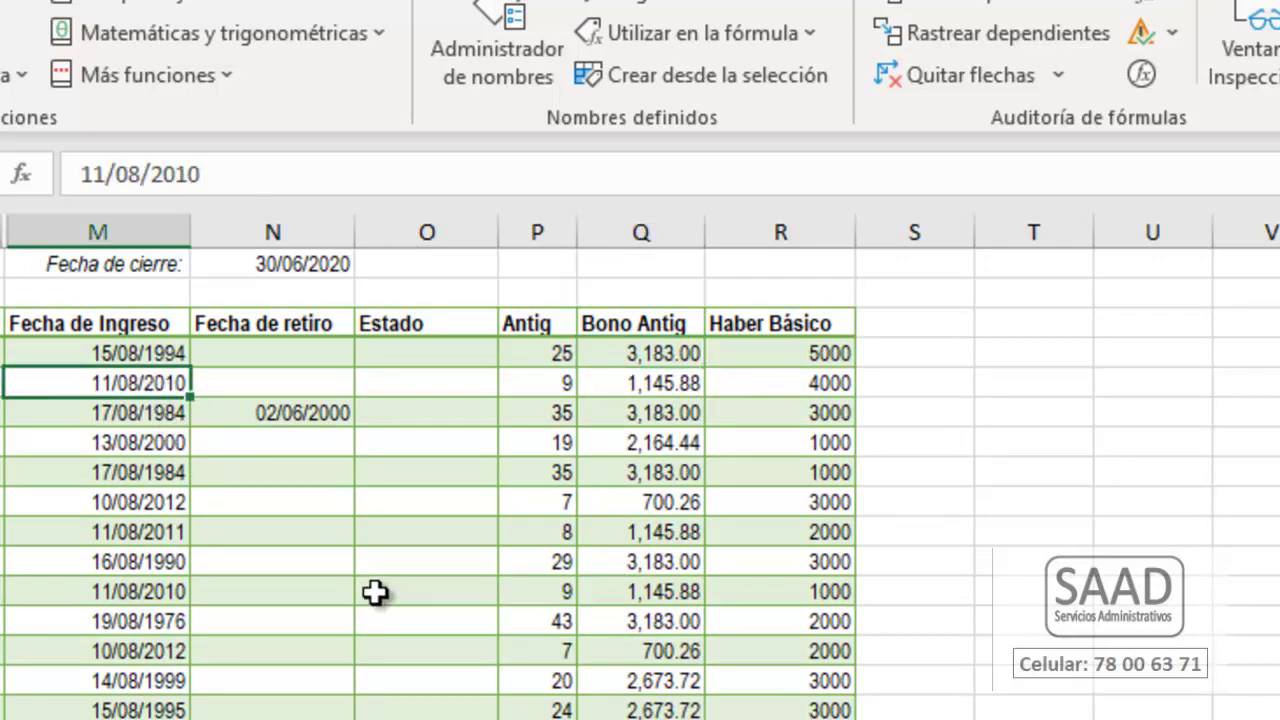